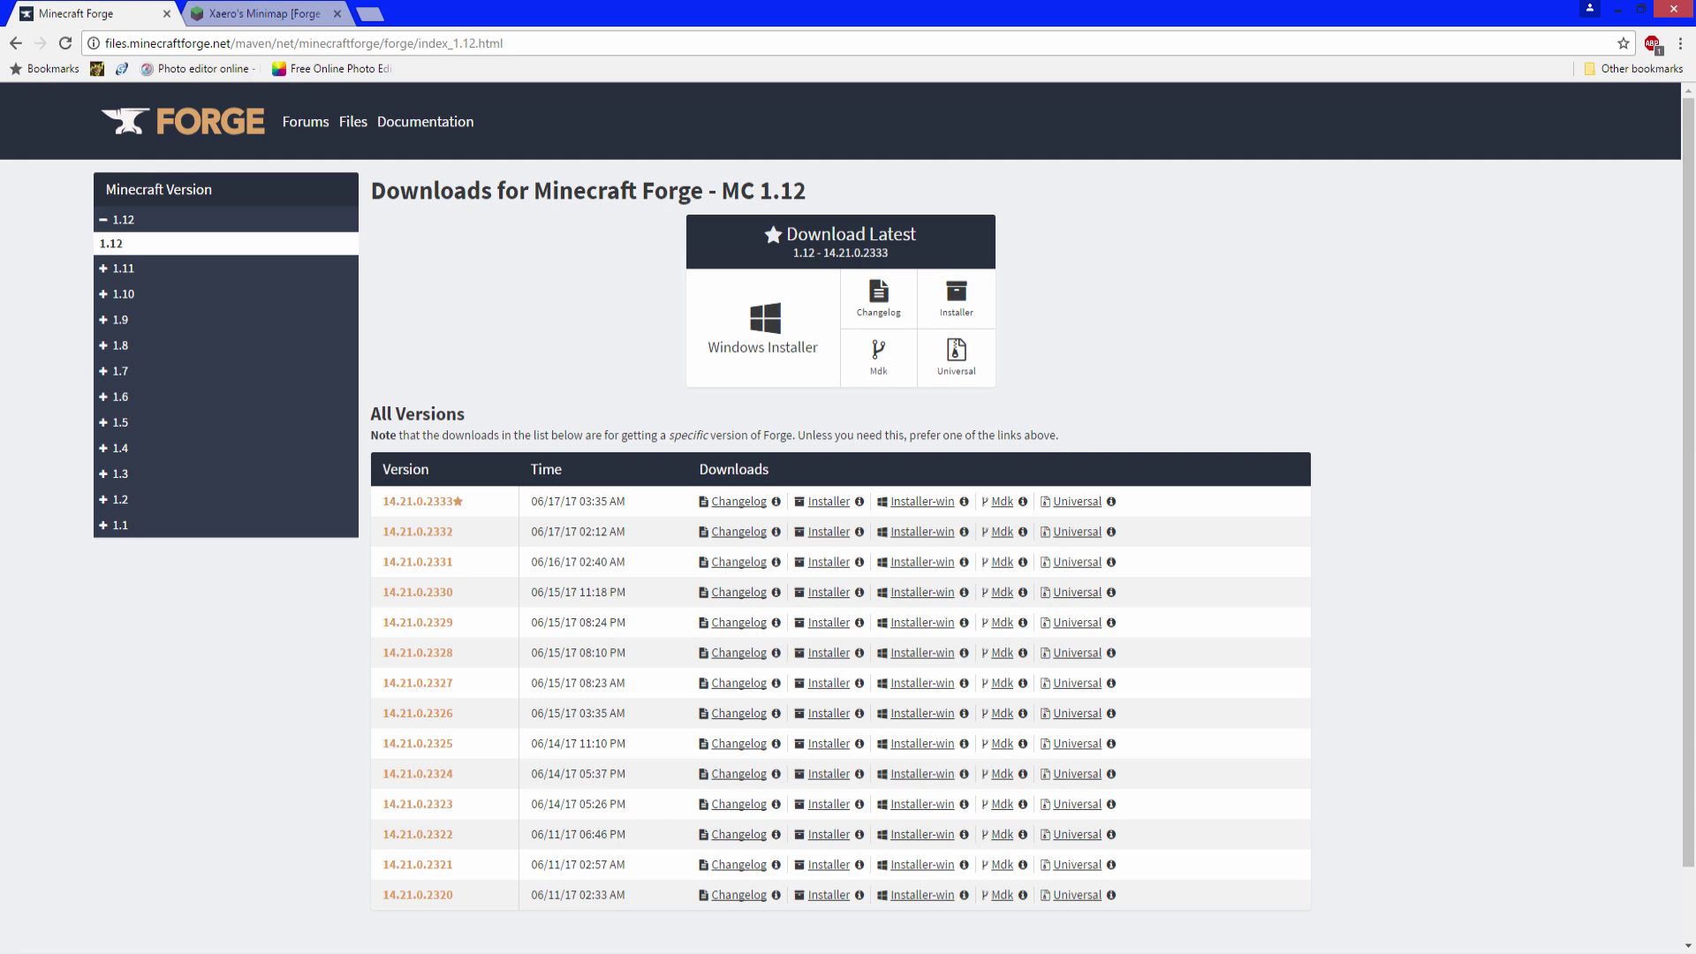
left_click(281, 12)
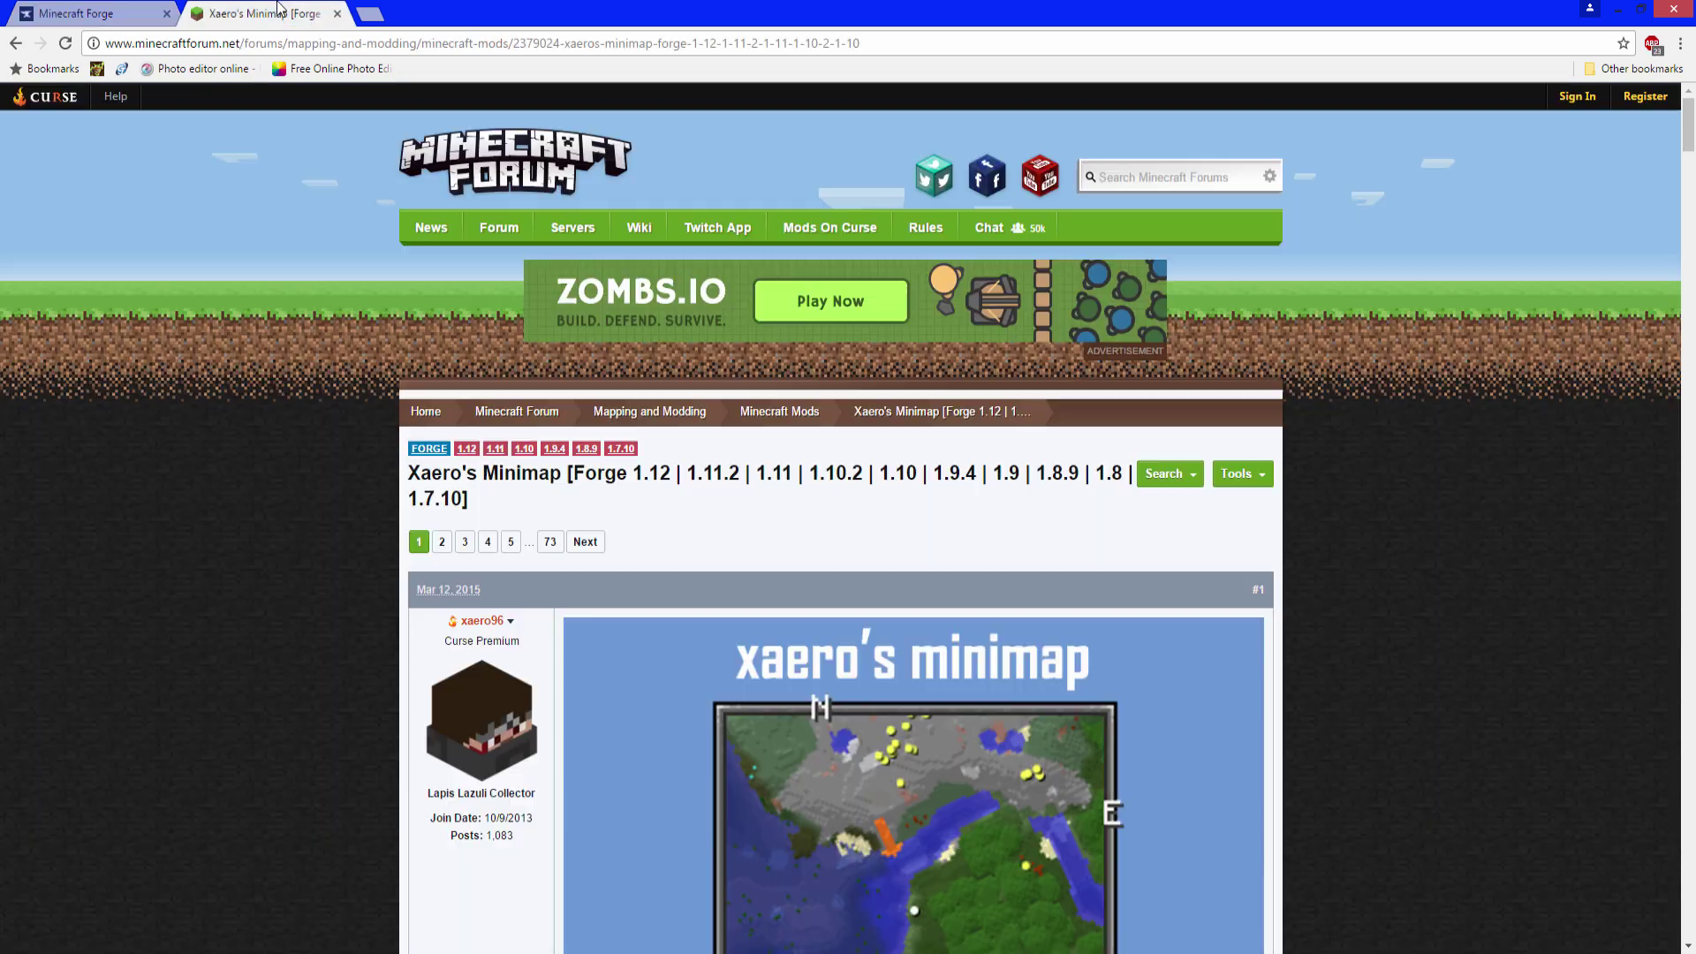
left_click(107, 9)
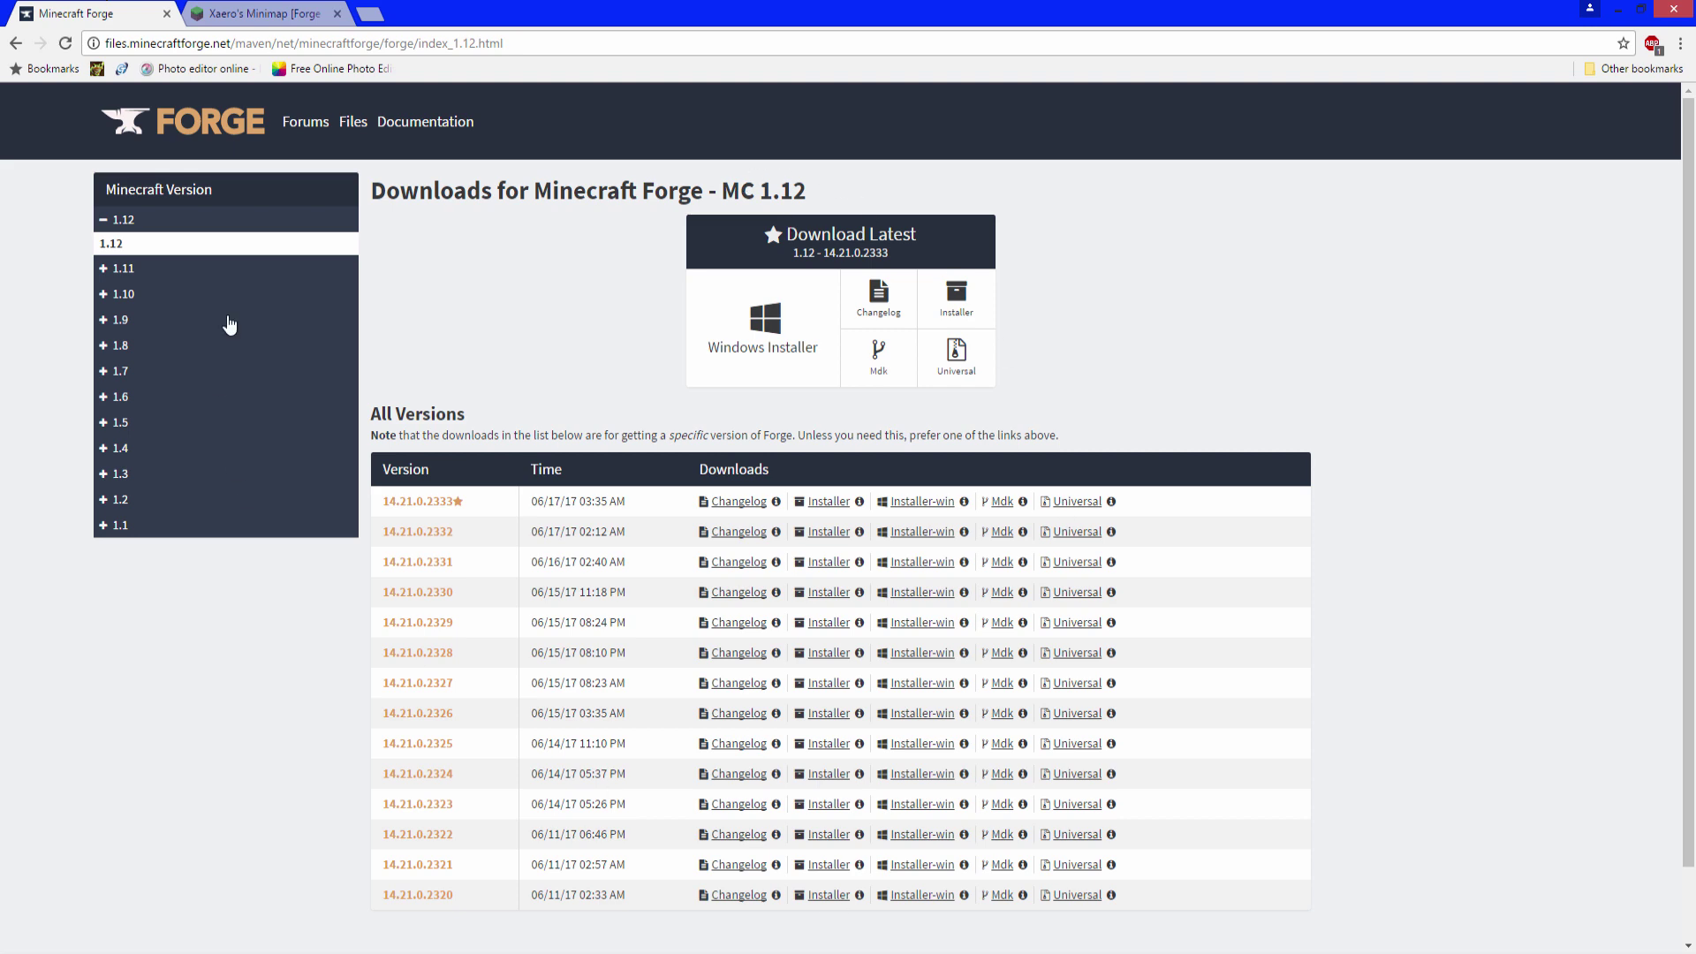
left_click(234, 9)
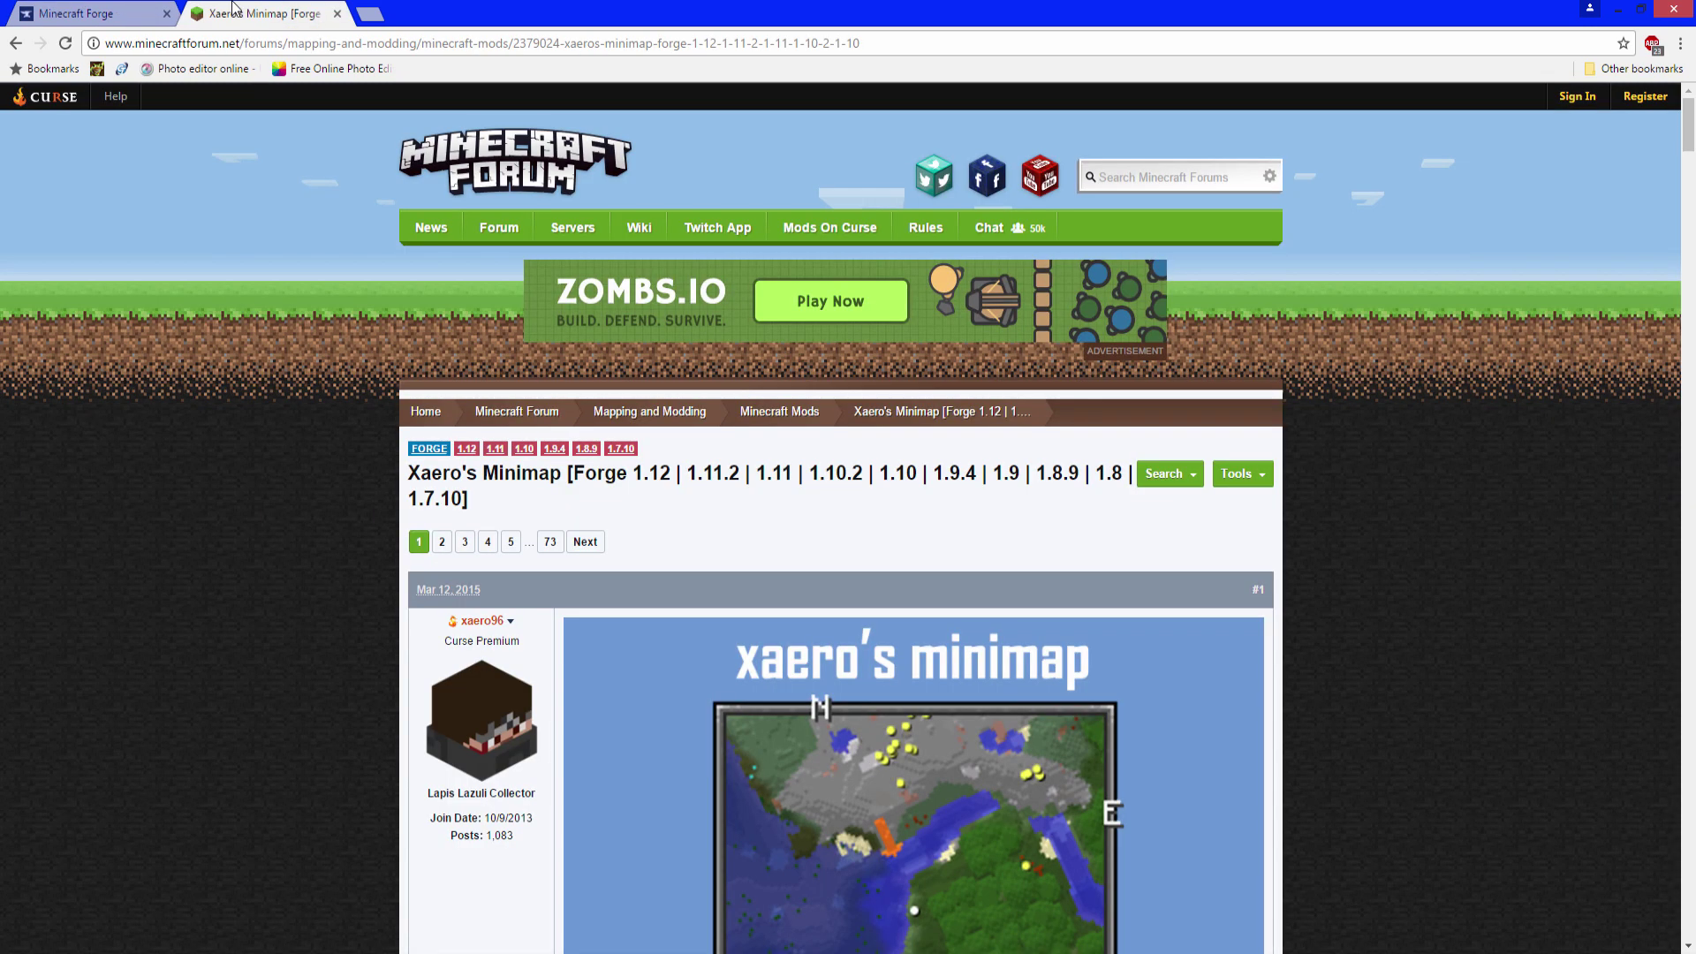
left_click(62, 8)
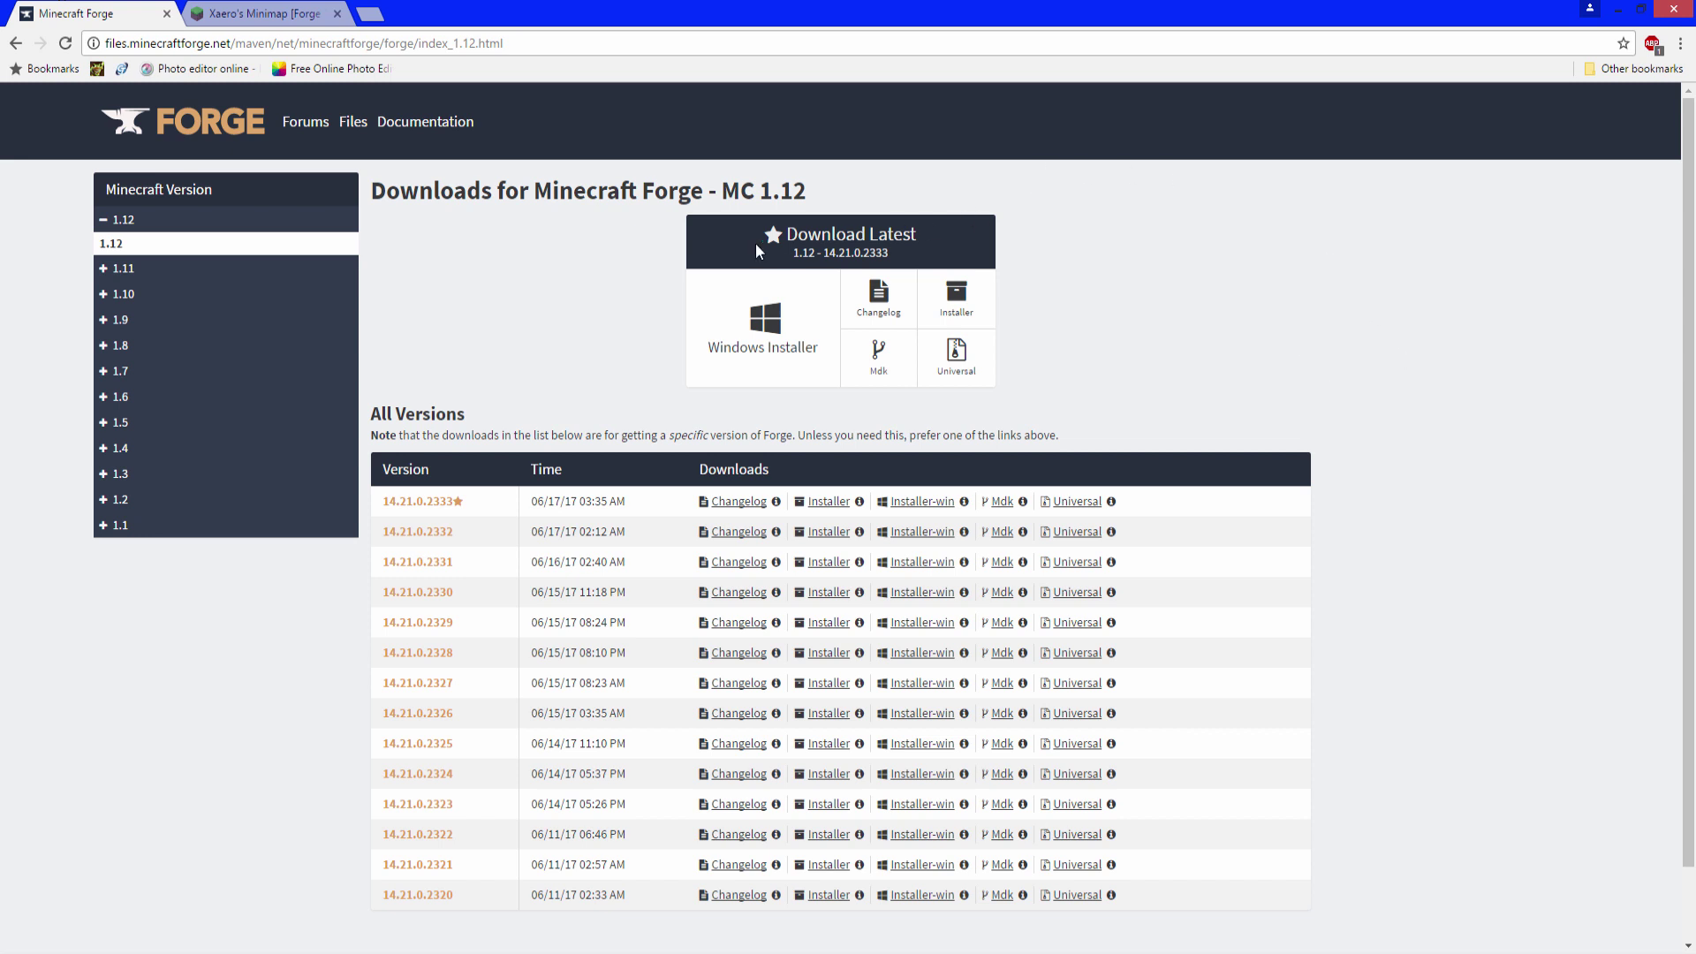
Download the latest Forge installer for Minecraft 1.12, skipping the advertisement and keeping the flagged jar file
left_click(959, 301)
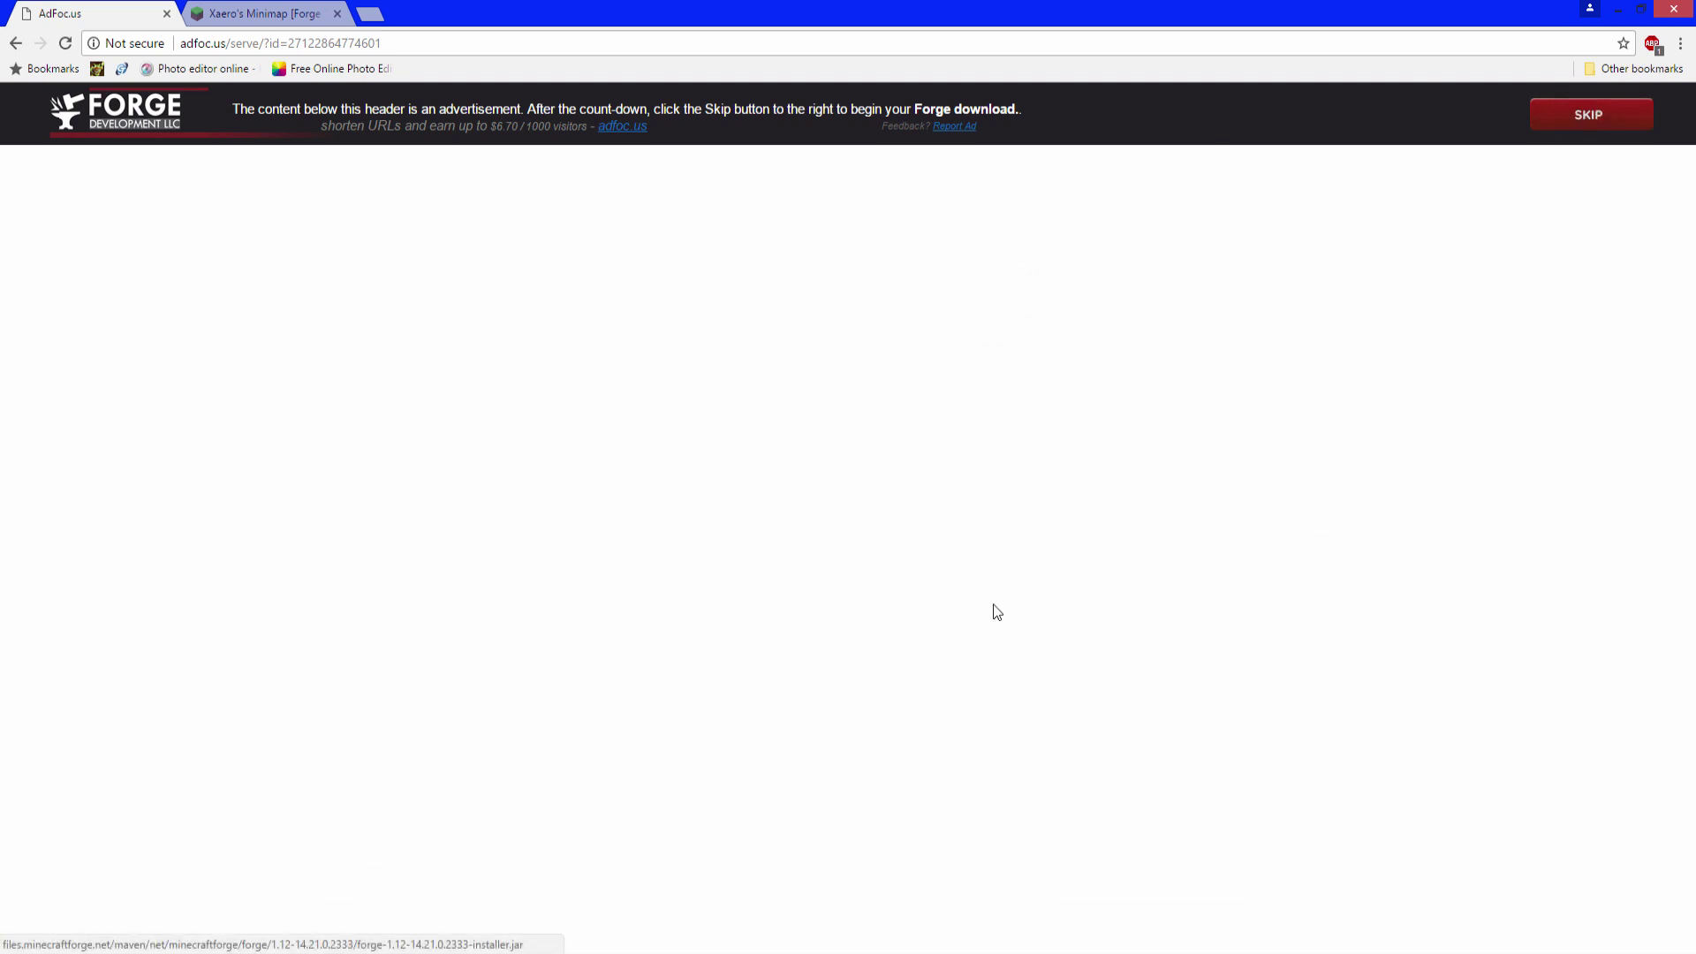
left_click(1590, 123)
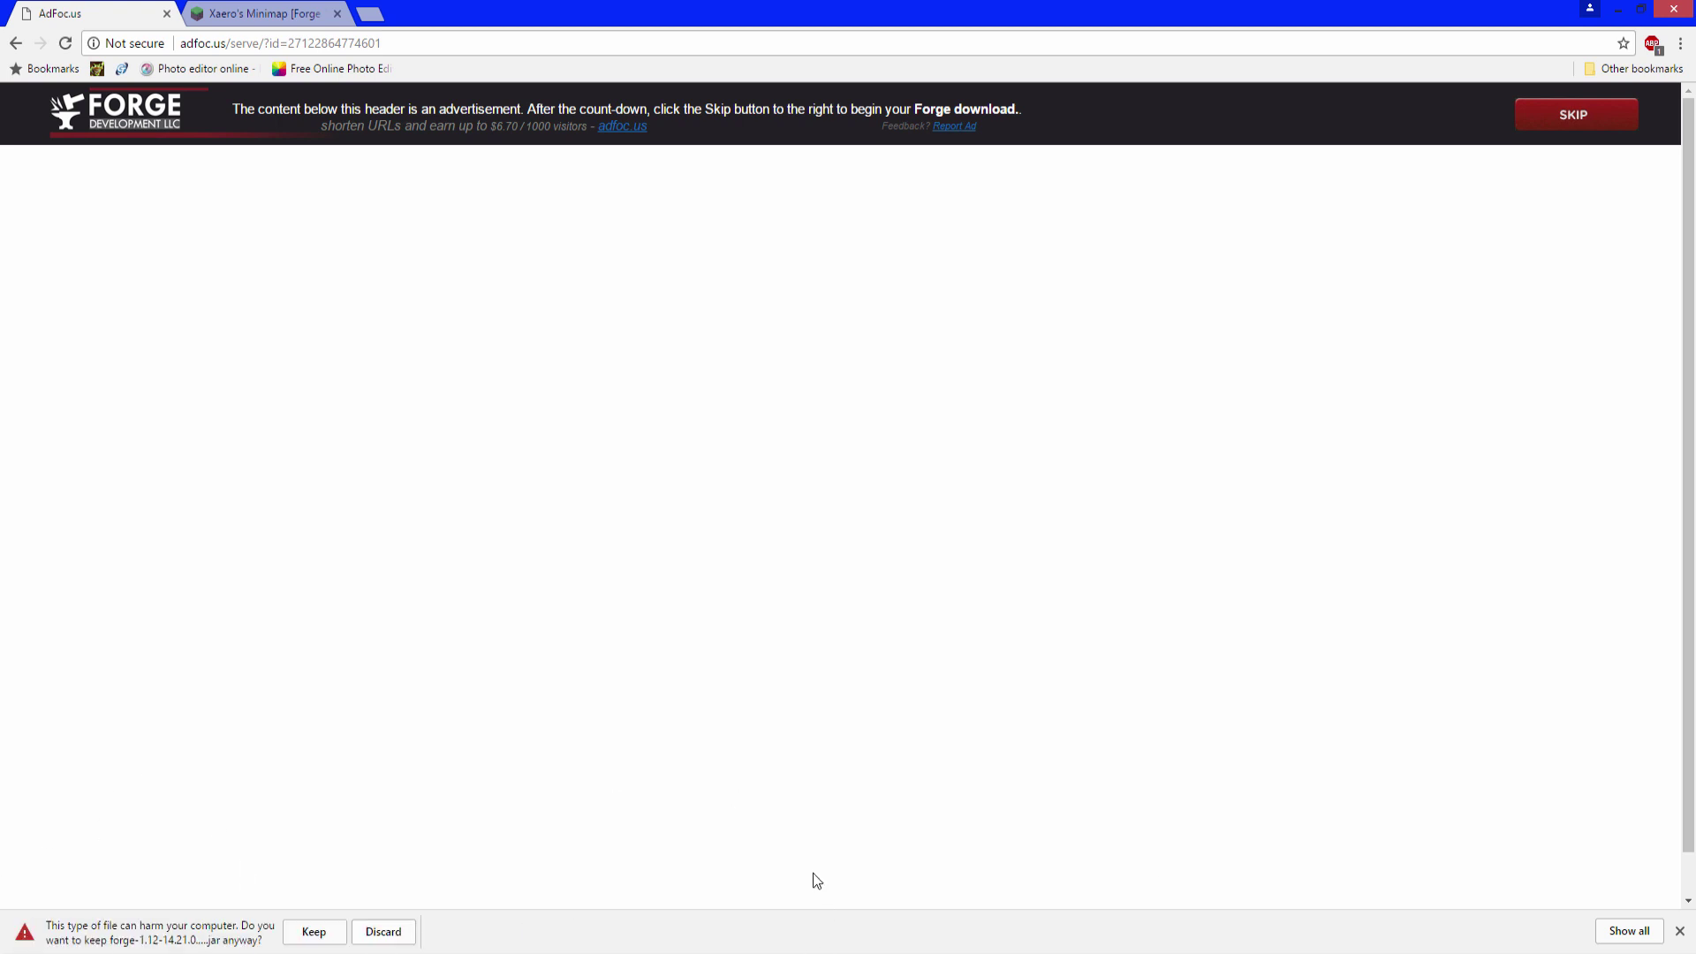
left_click(314, 933)
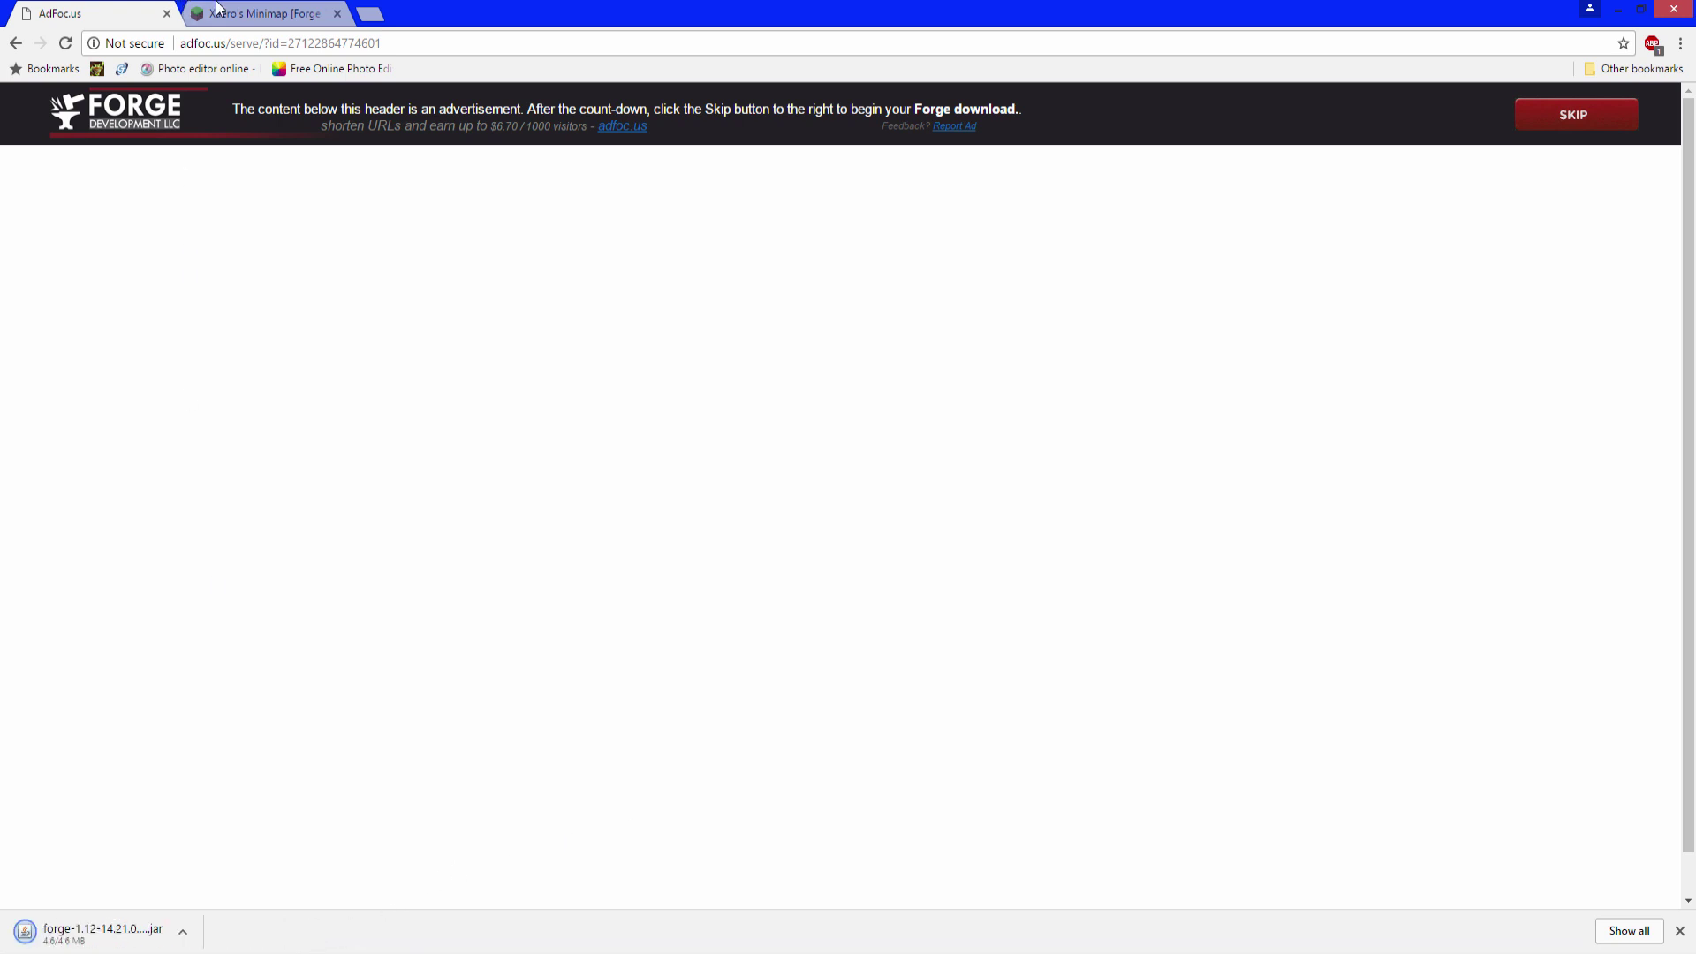
Download the full Xaero's Minimap 1.13 mod for Minecraft 1.12 through its forum page's download link and keep the jar
left_click(263, 9)
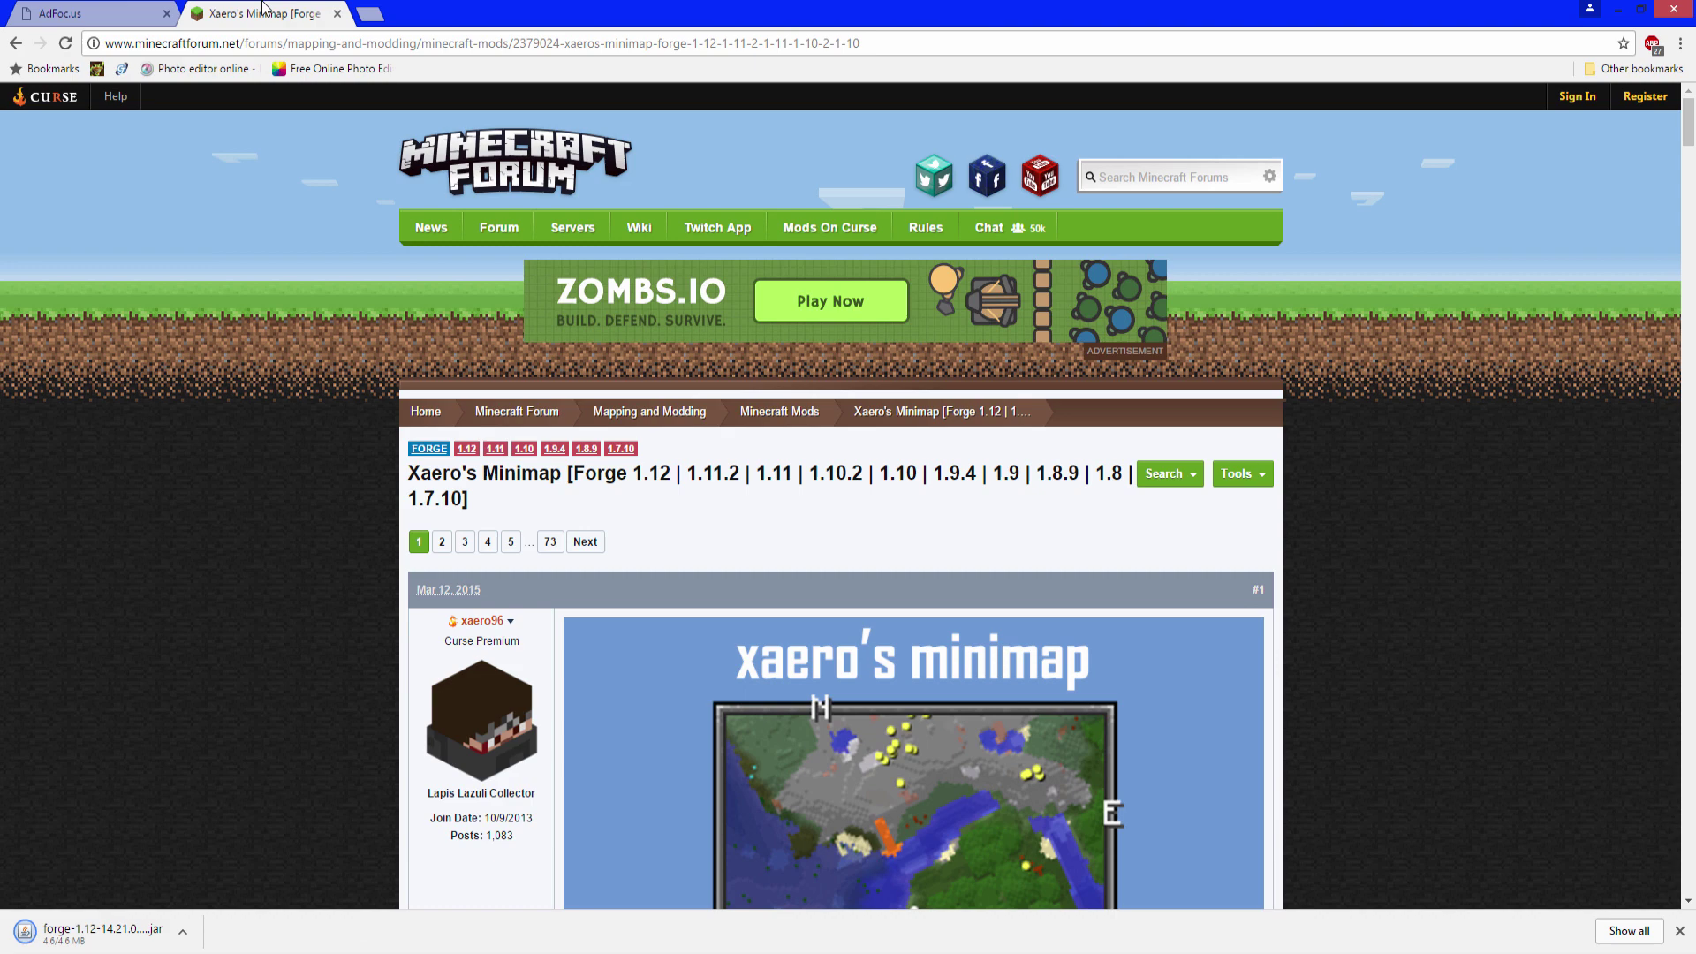
scroll(579, 566, "down", 6)
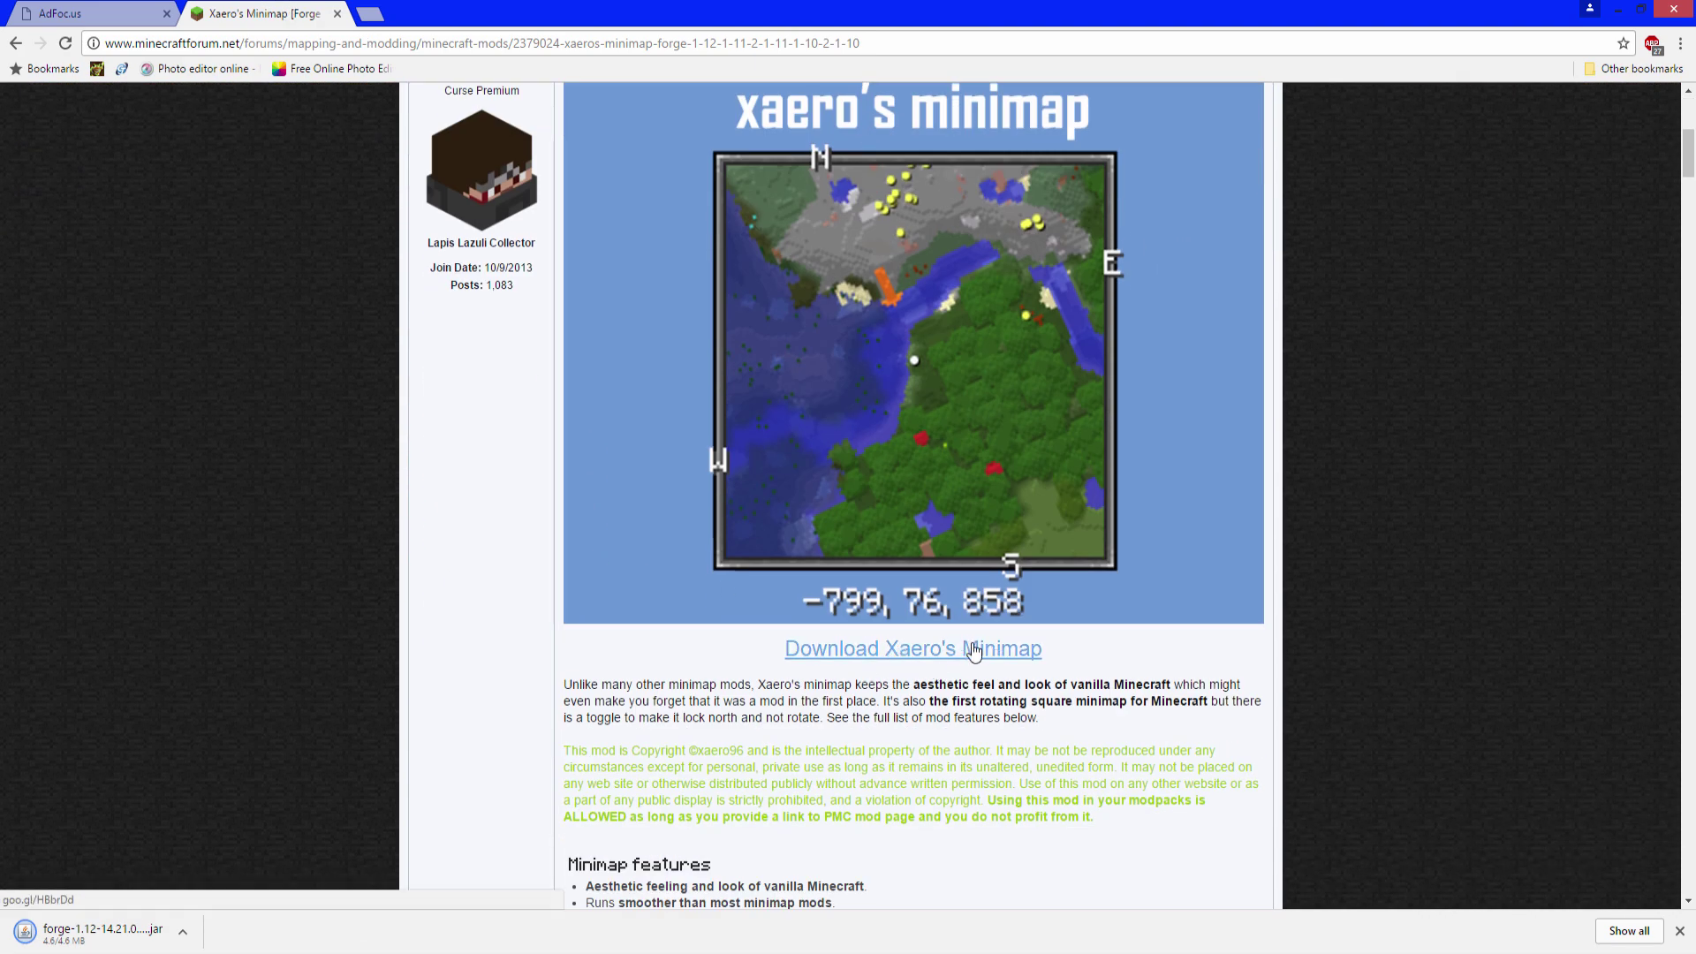
left_click(975, 651)
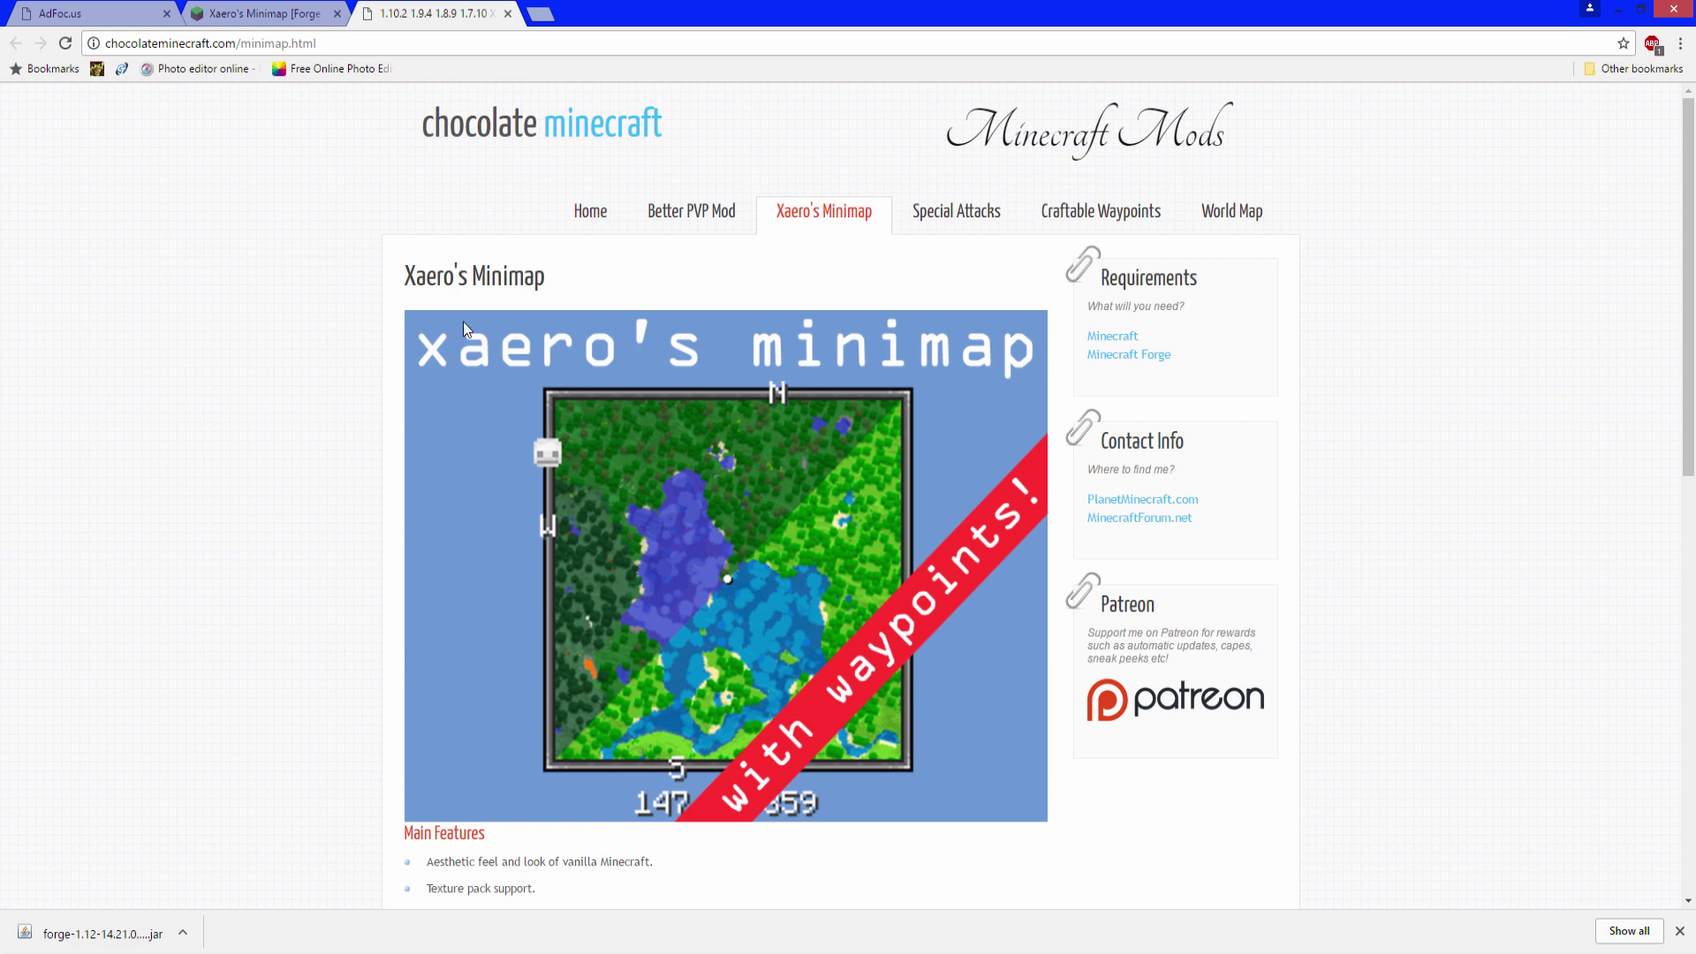
scroll(1265, 469, "down", 10)
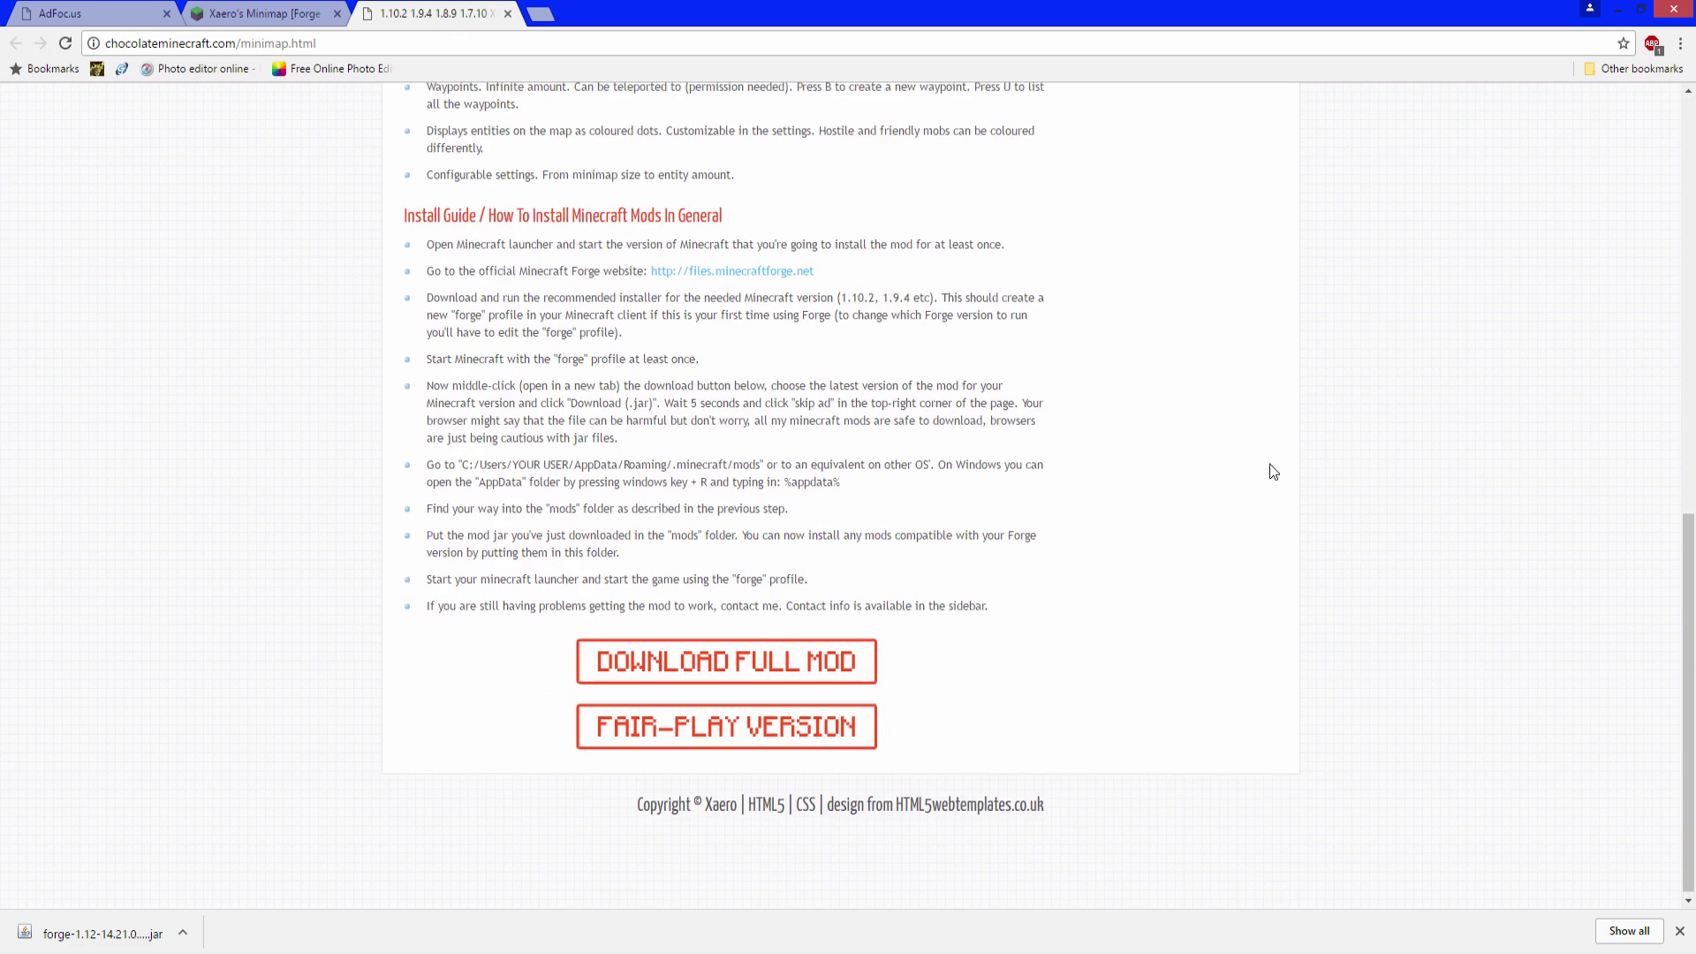
left_click(810, 666)
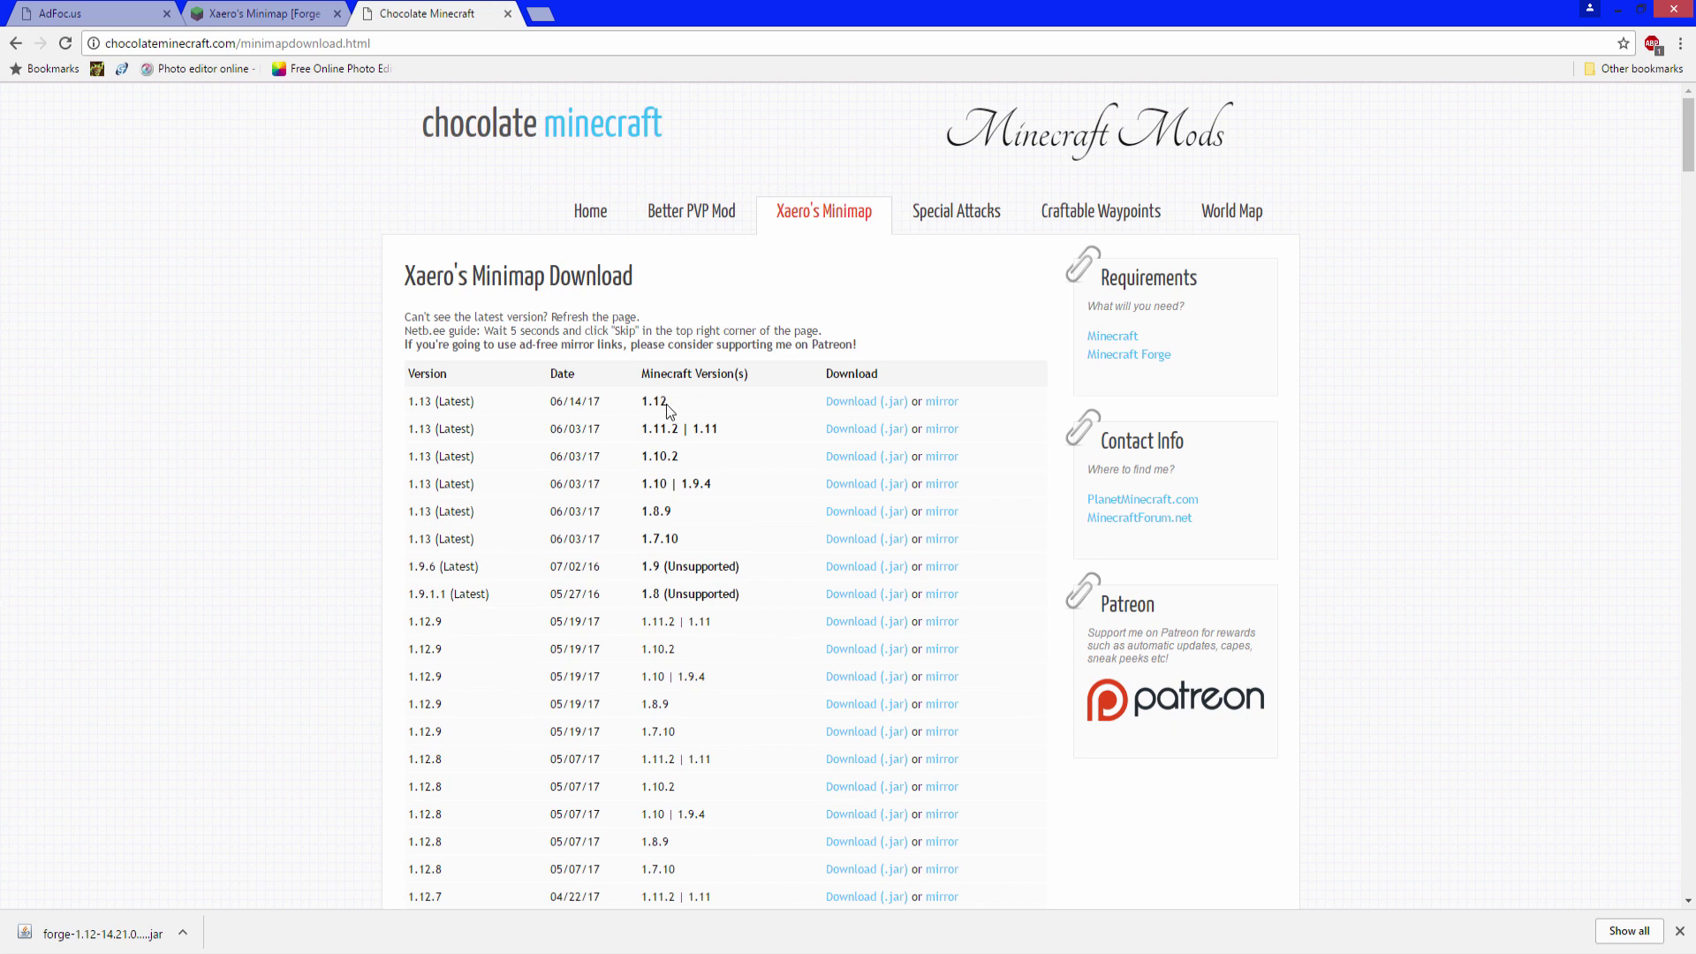
left_click(865, 407)
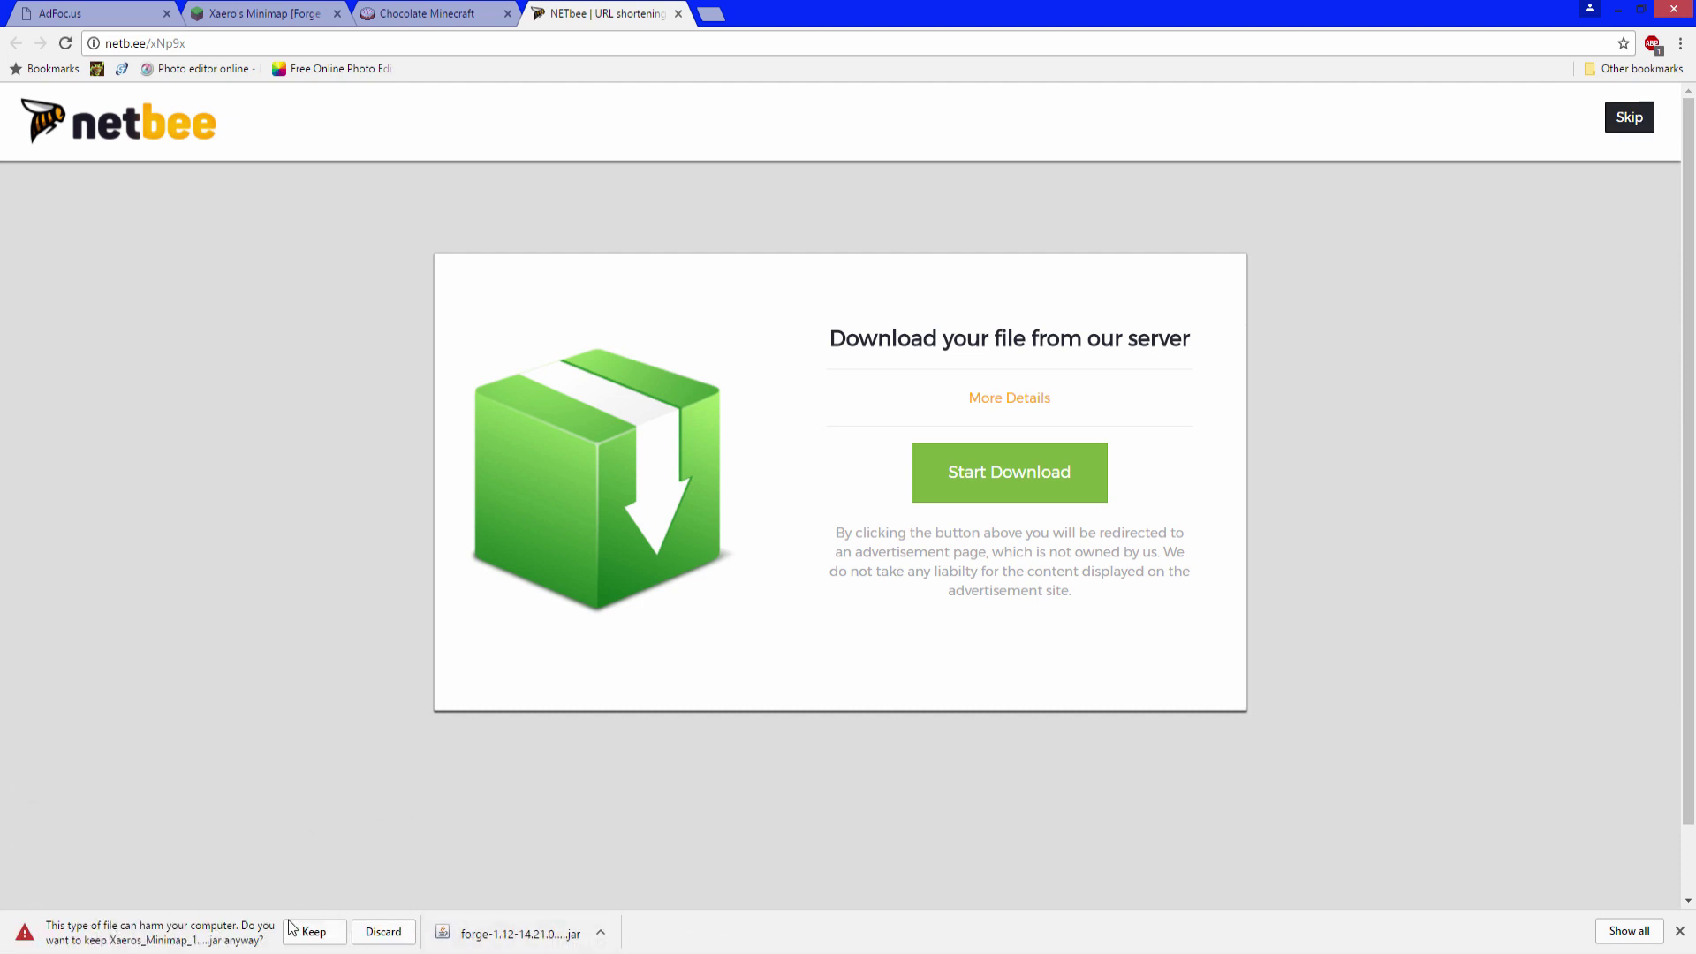
left_click(313, 933)
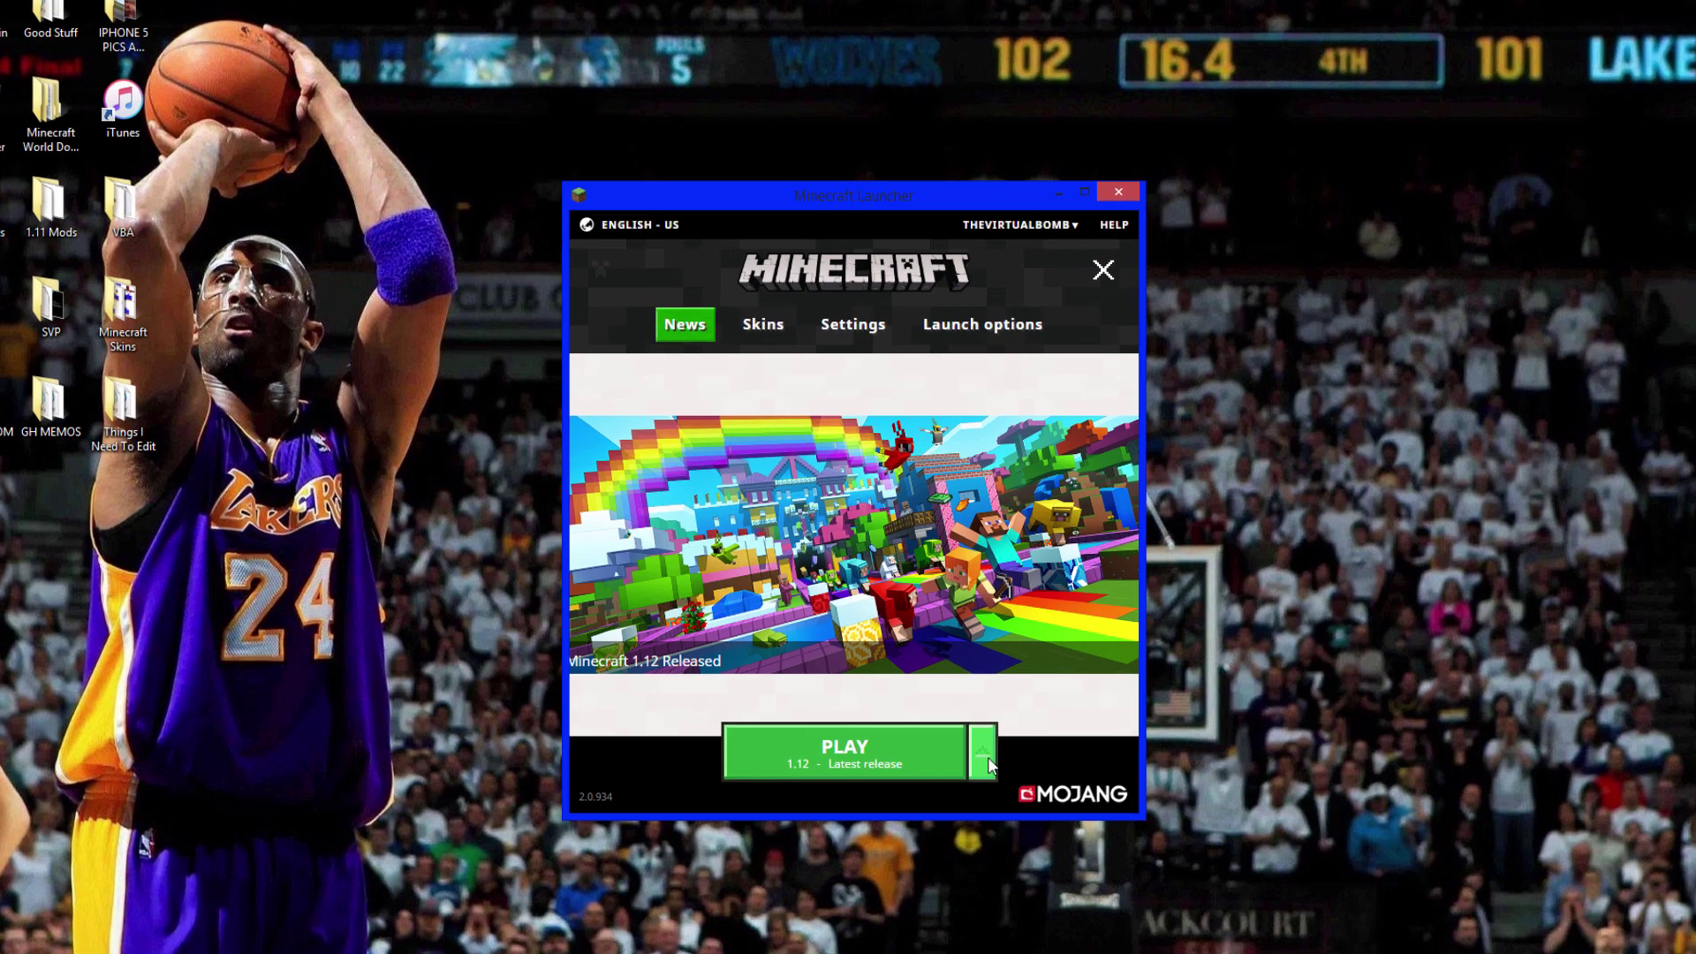
Run the Latest release 1.12 profile once from the Minecraft Launcher and quit the game at its title screen
left_click(971, 751)
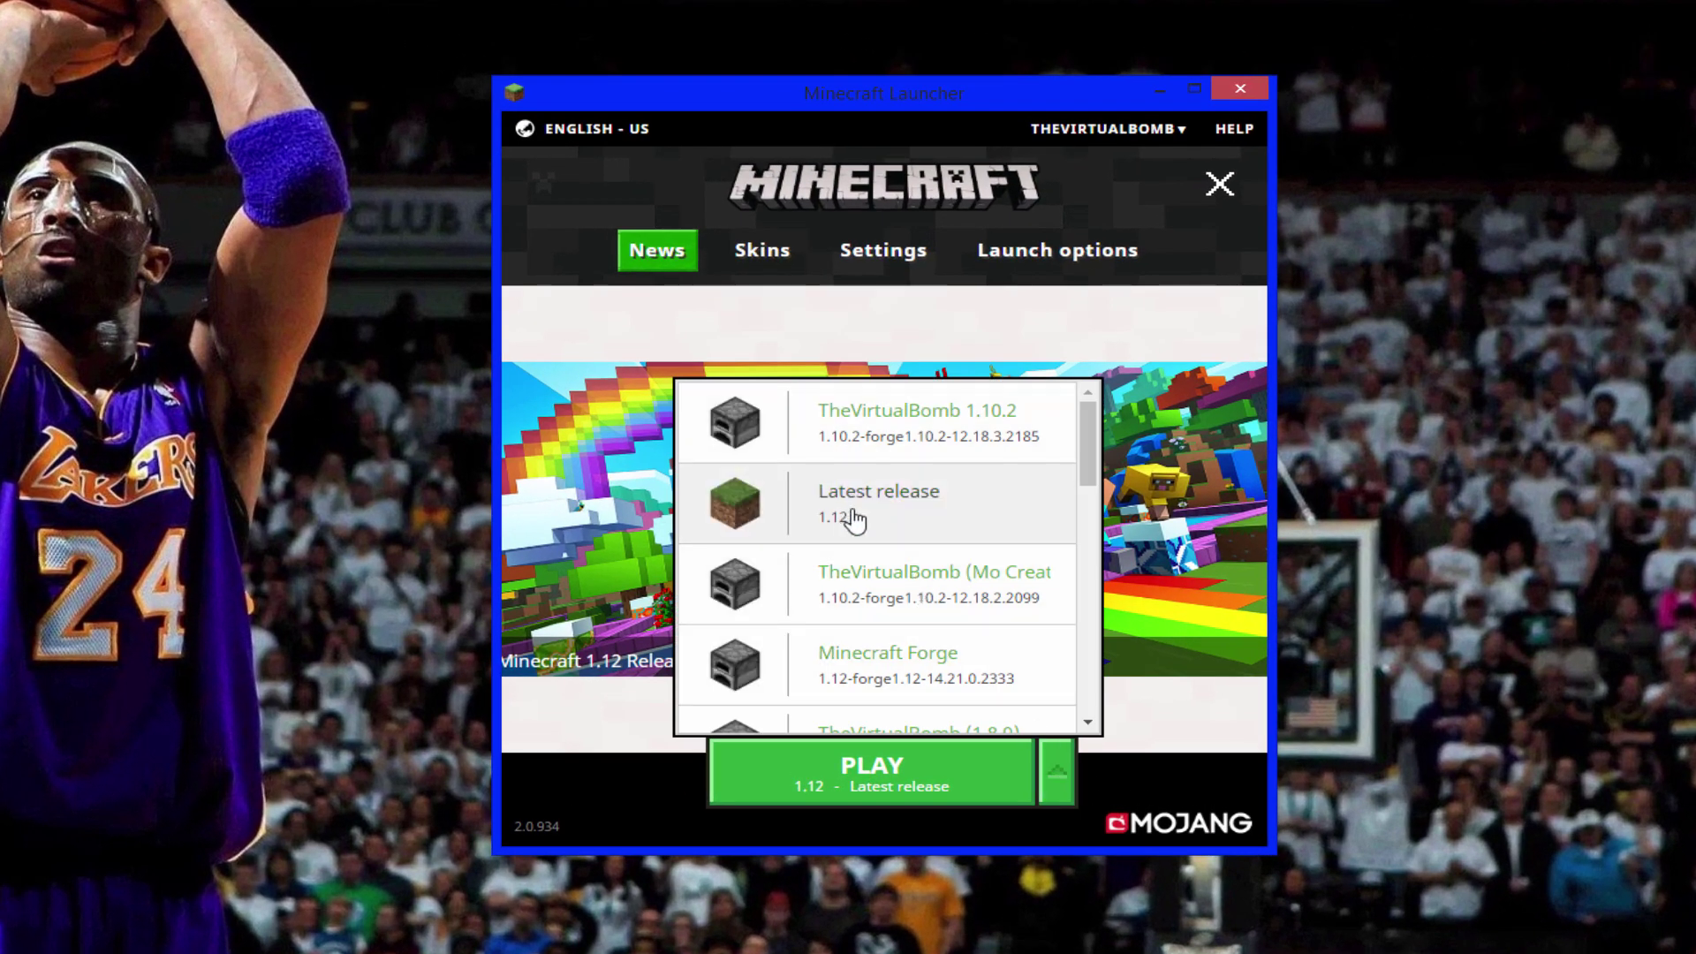
left_click(965, 511)
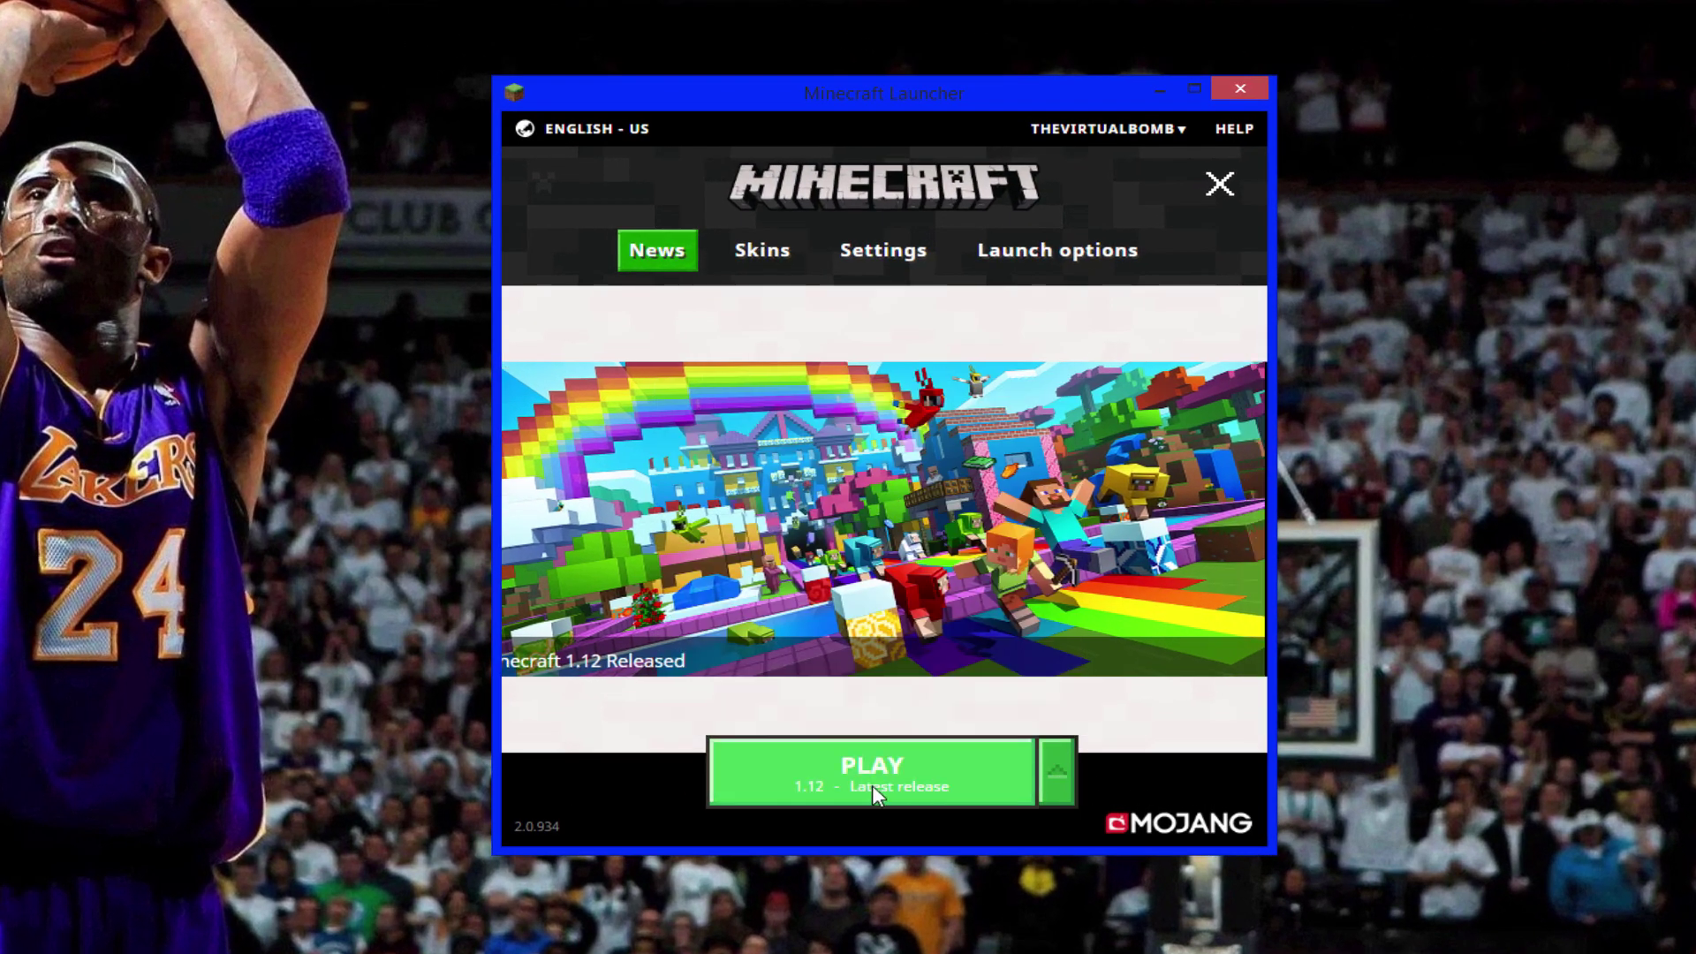
left_click(872, 785)
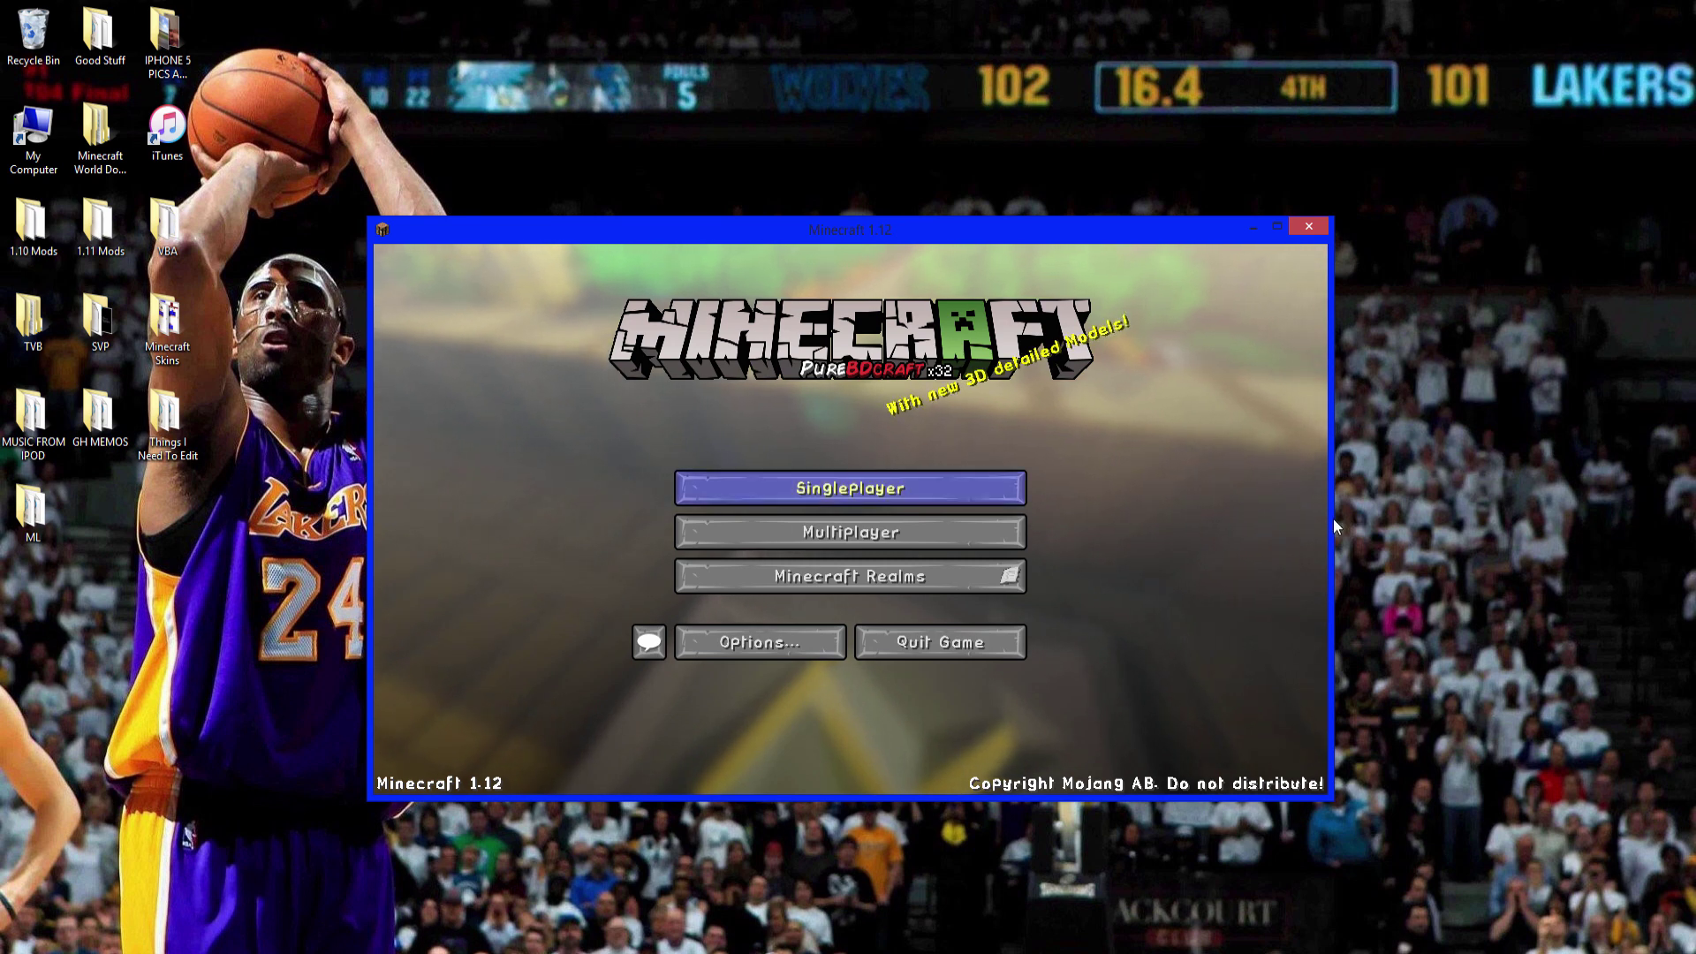
left_click(946, 645)
Open the Forge 1.12 installer on the desktop with Java(TM) Platform SE binary and run the Install client option
key("super+e")
double_click(1094, 496)
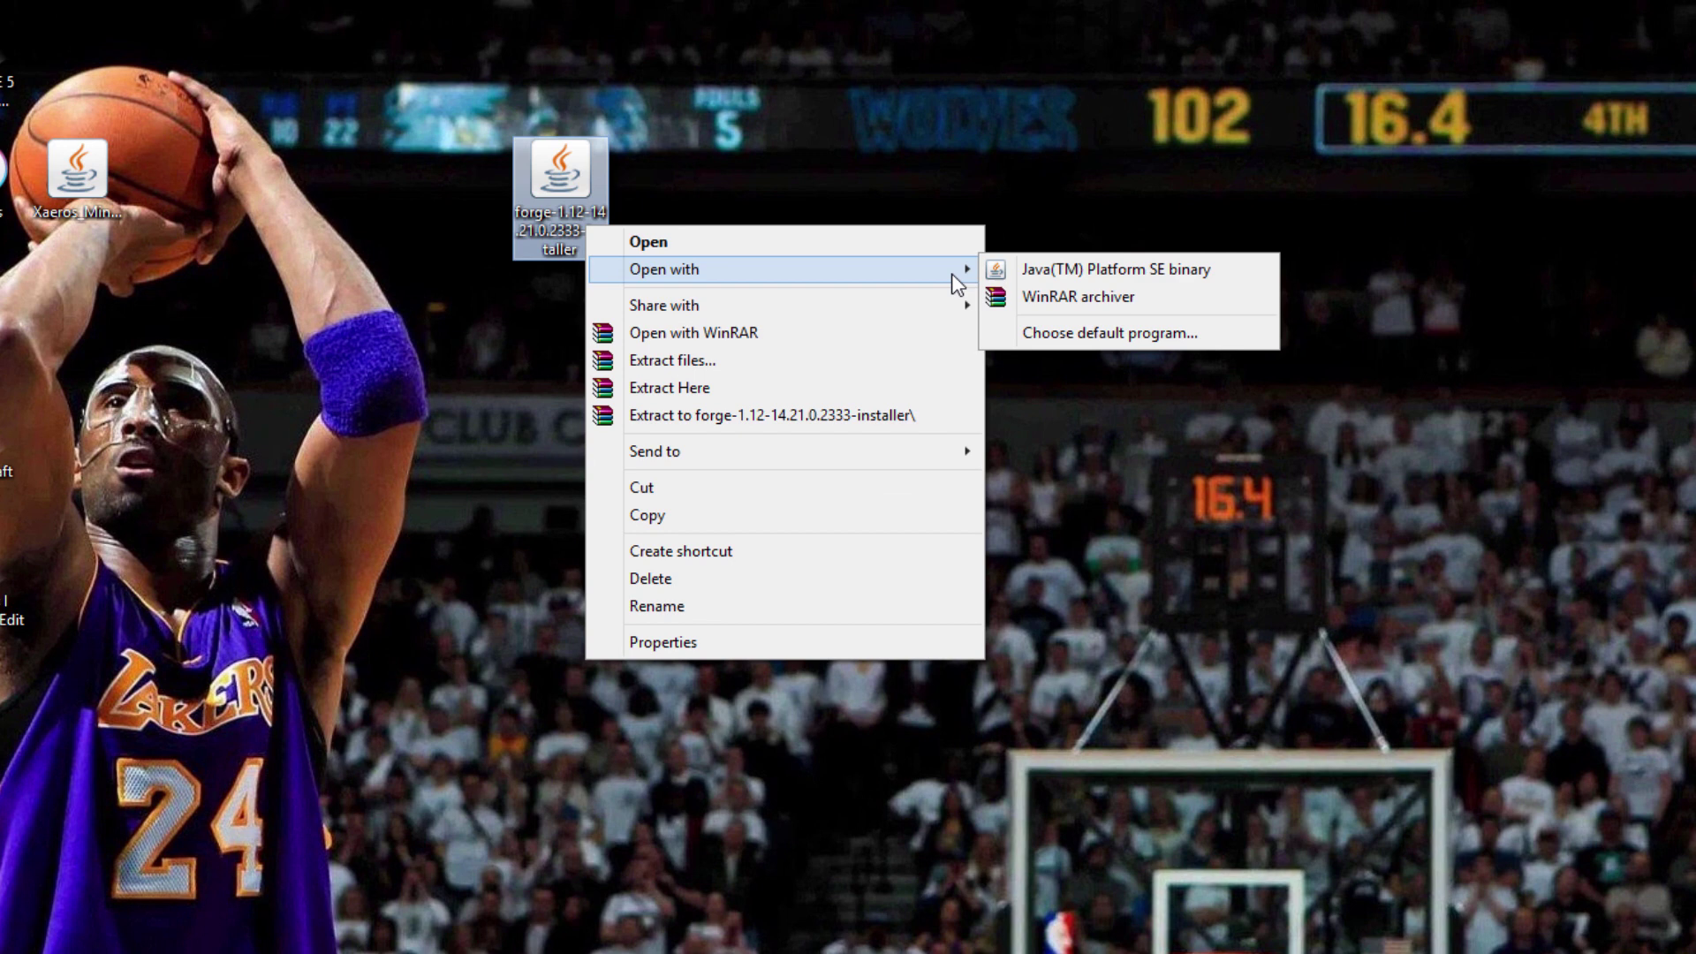
left_click(1090, 270)
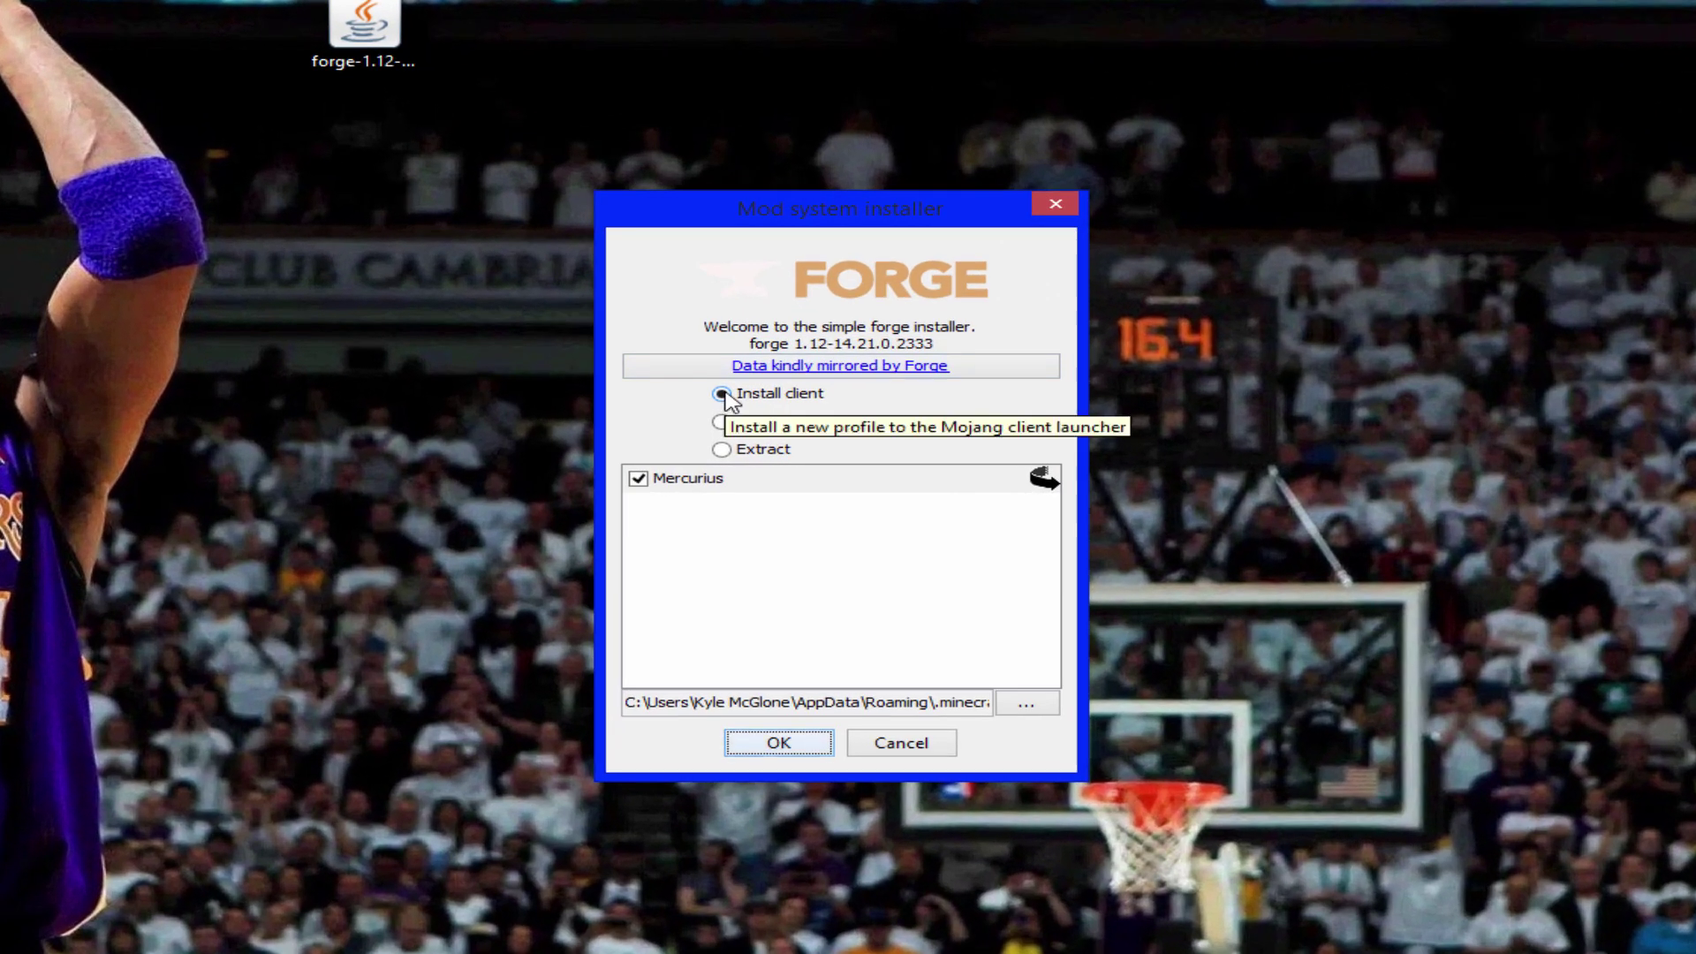
left_click(722, 394)
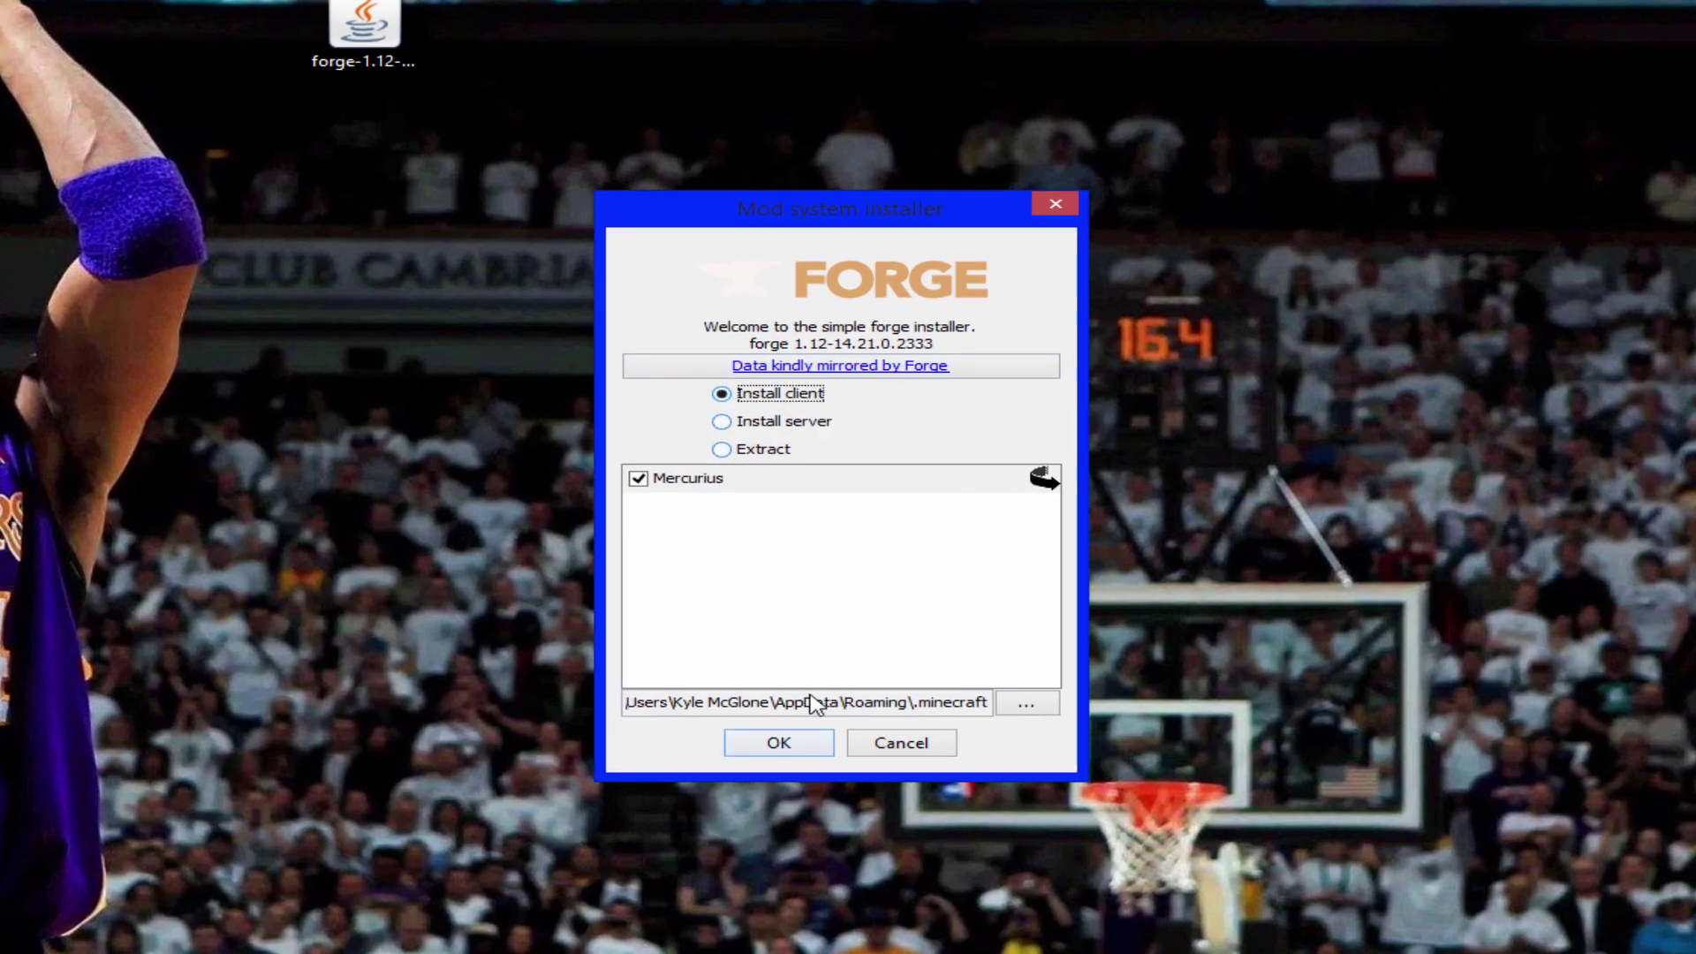
left_click(782, 749)
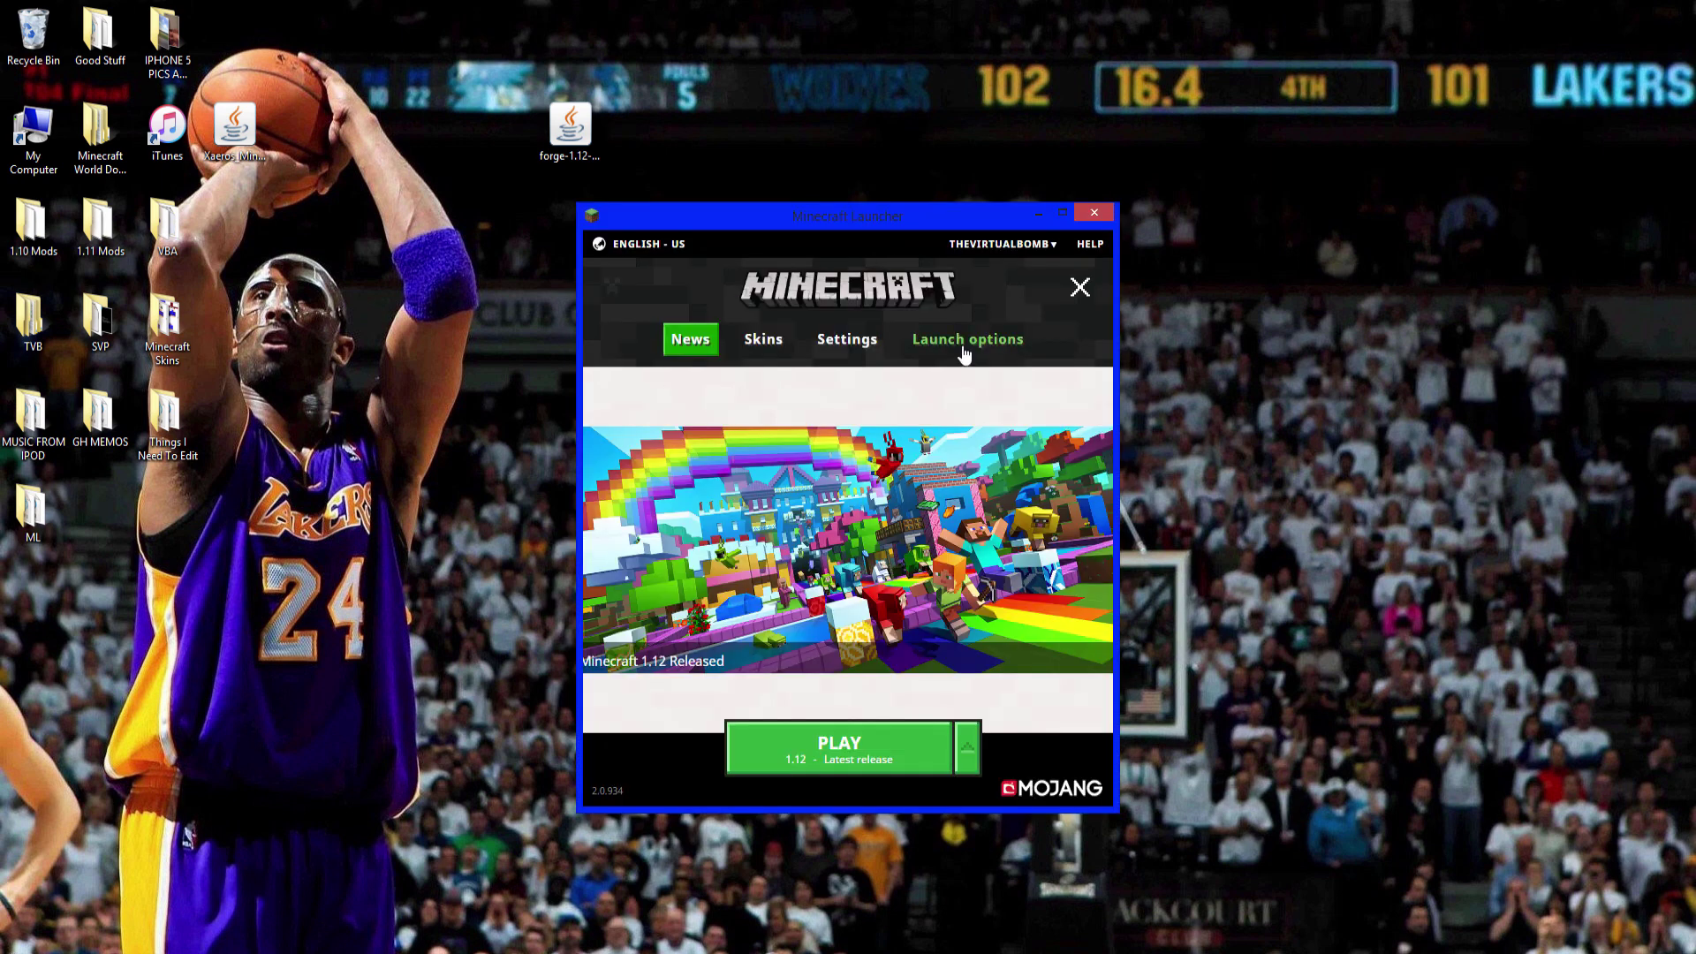
Add a launch configuration in the Minecraft Launcher named Minecraft Forge 1.12, with the 854 × 480 resolution option enabled
left_click(964, 348)
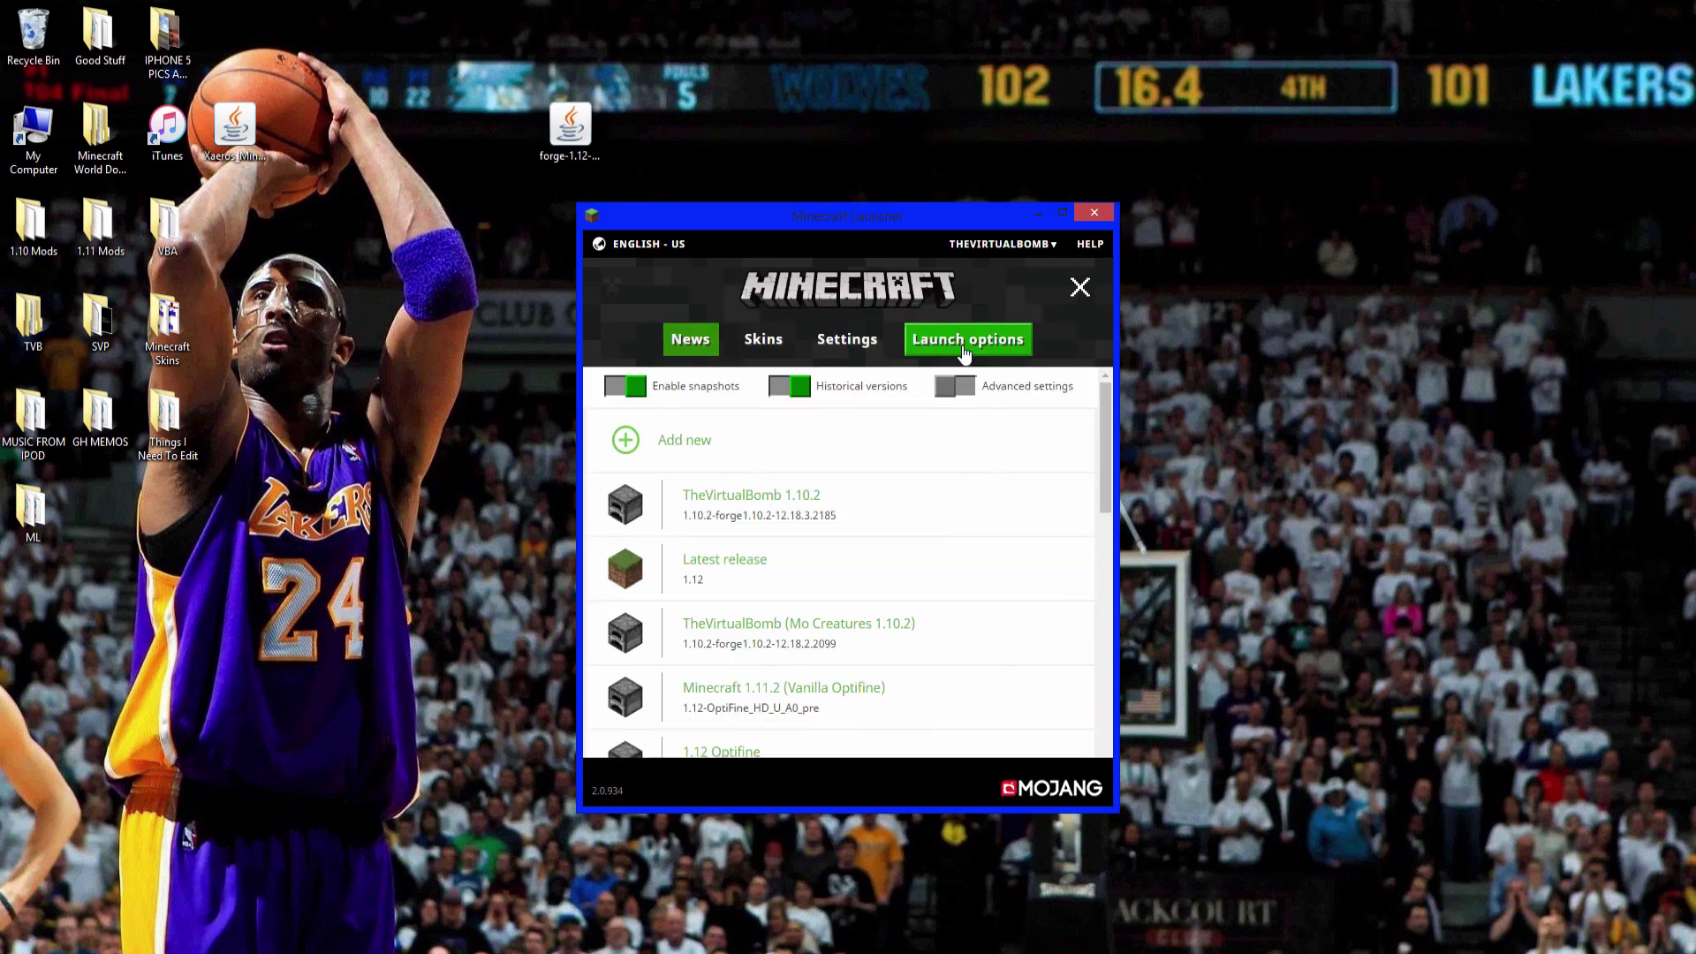
left_click(648, 451)
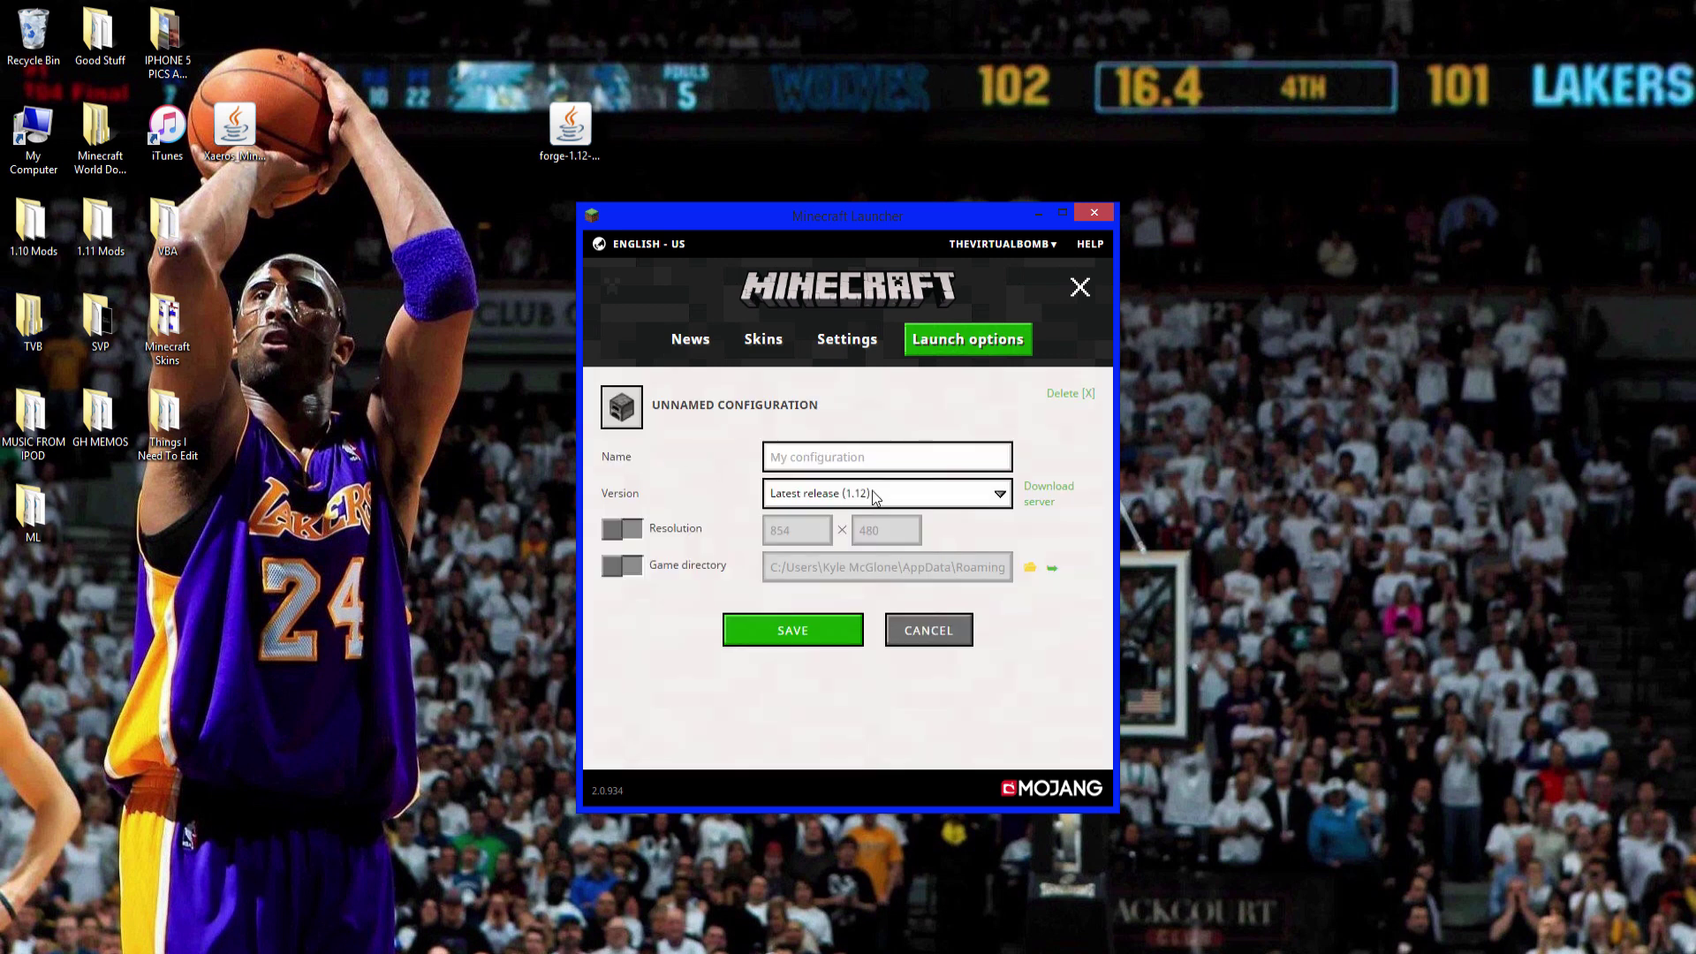
left_click(934, 460)
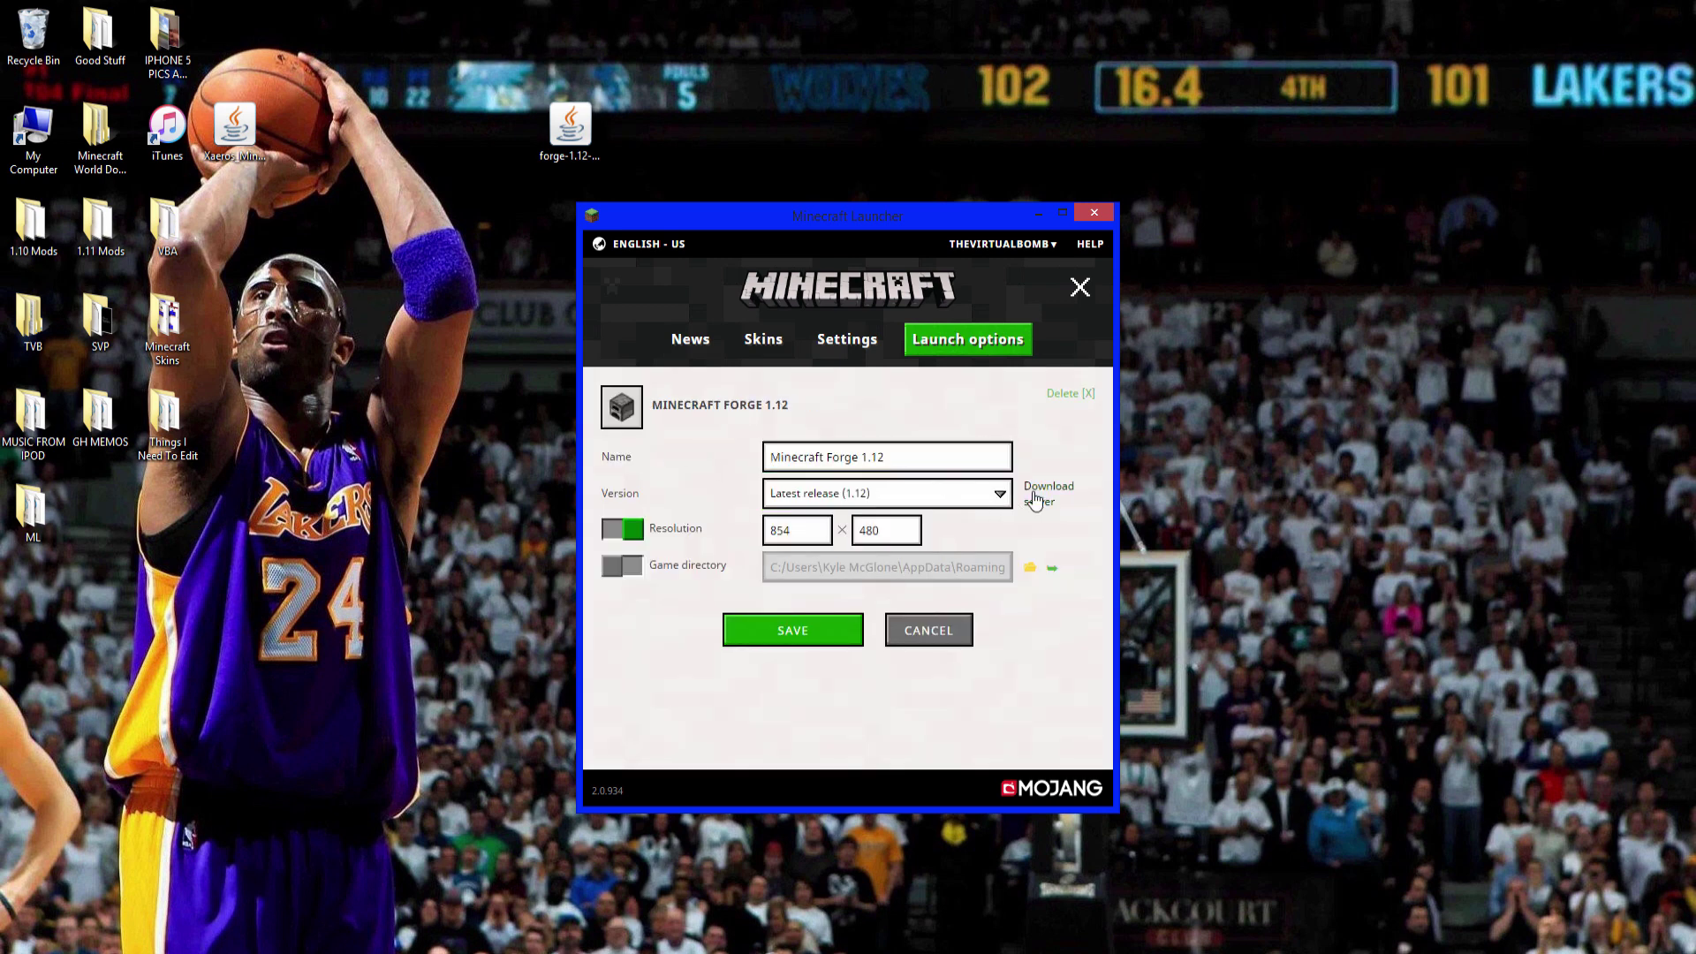
Set the configuration's version to release 1.12-forge1.12-14.21.0.2333, keep the custom resolution enabled, and save it
left_click(1003, 495)
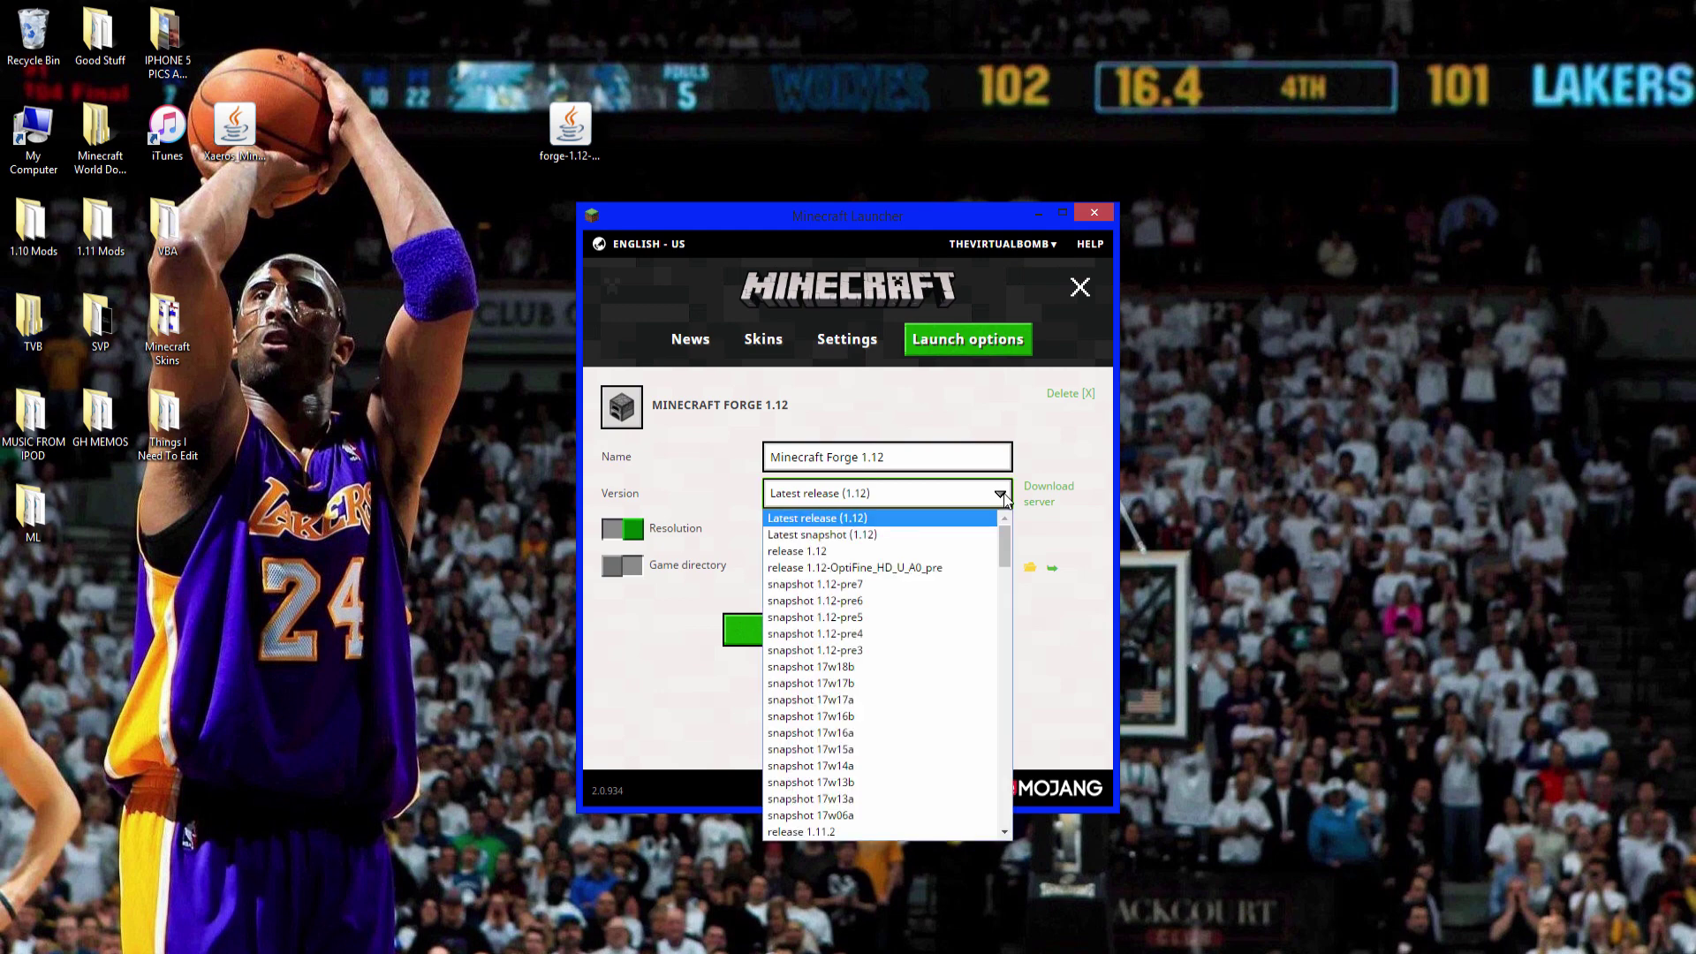
left_click_drag(1003, 521, 1001, 873)
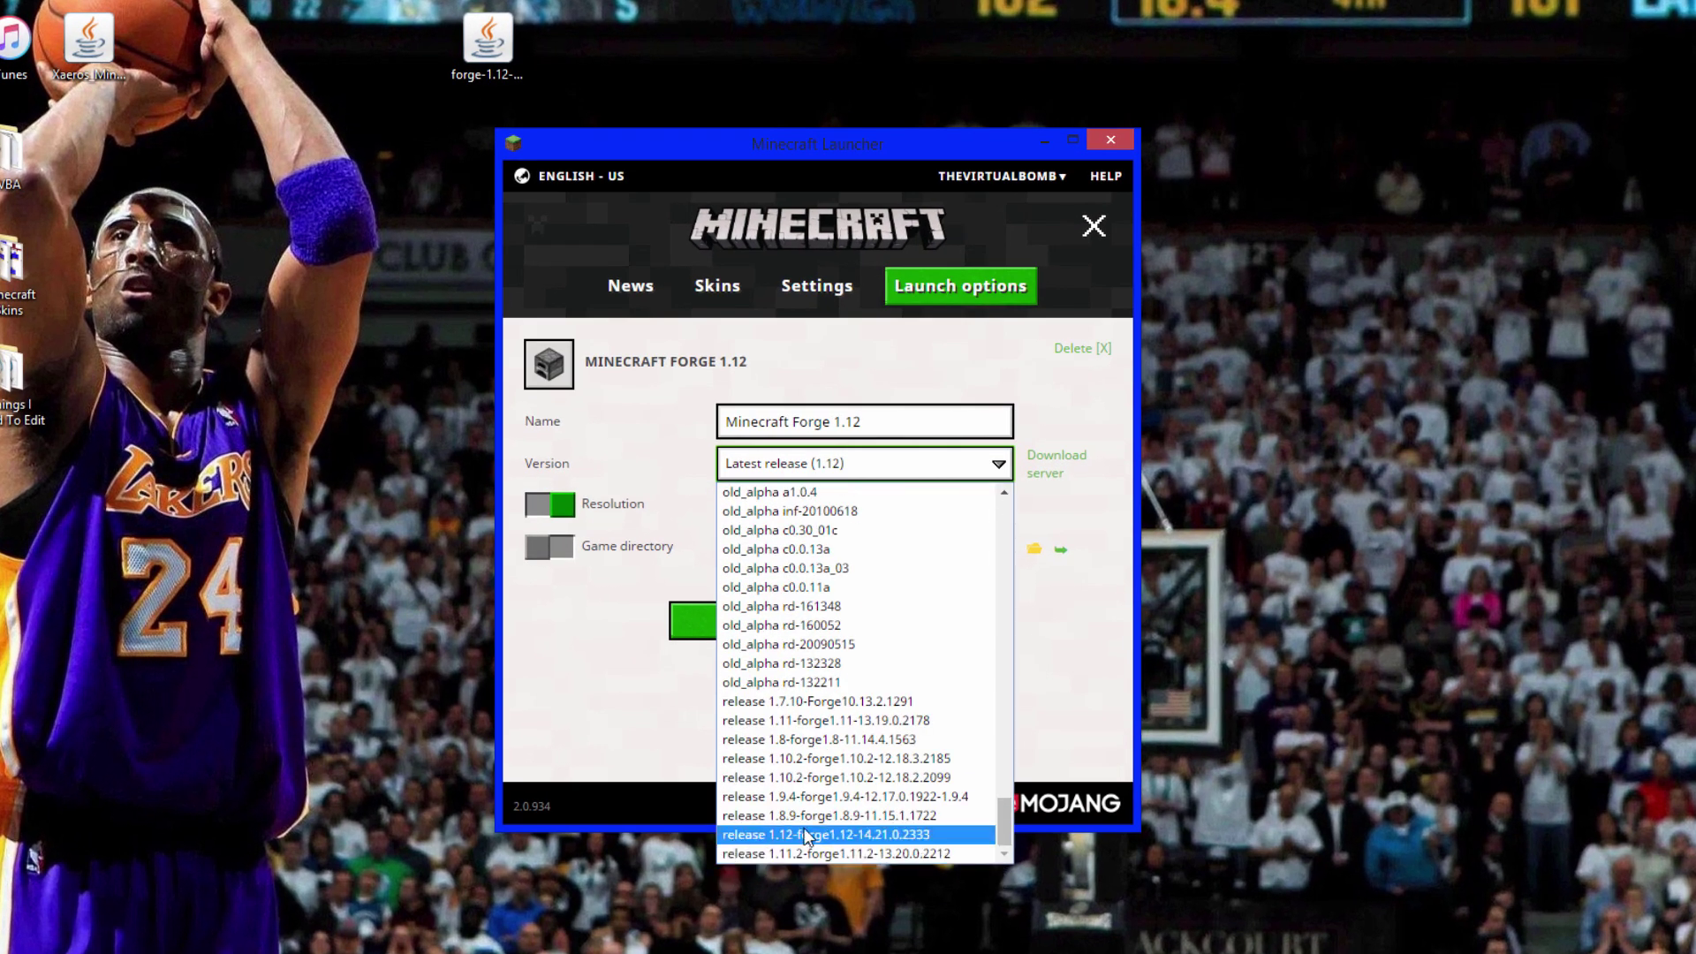
left_click(828, 835)
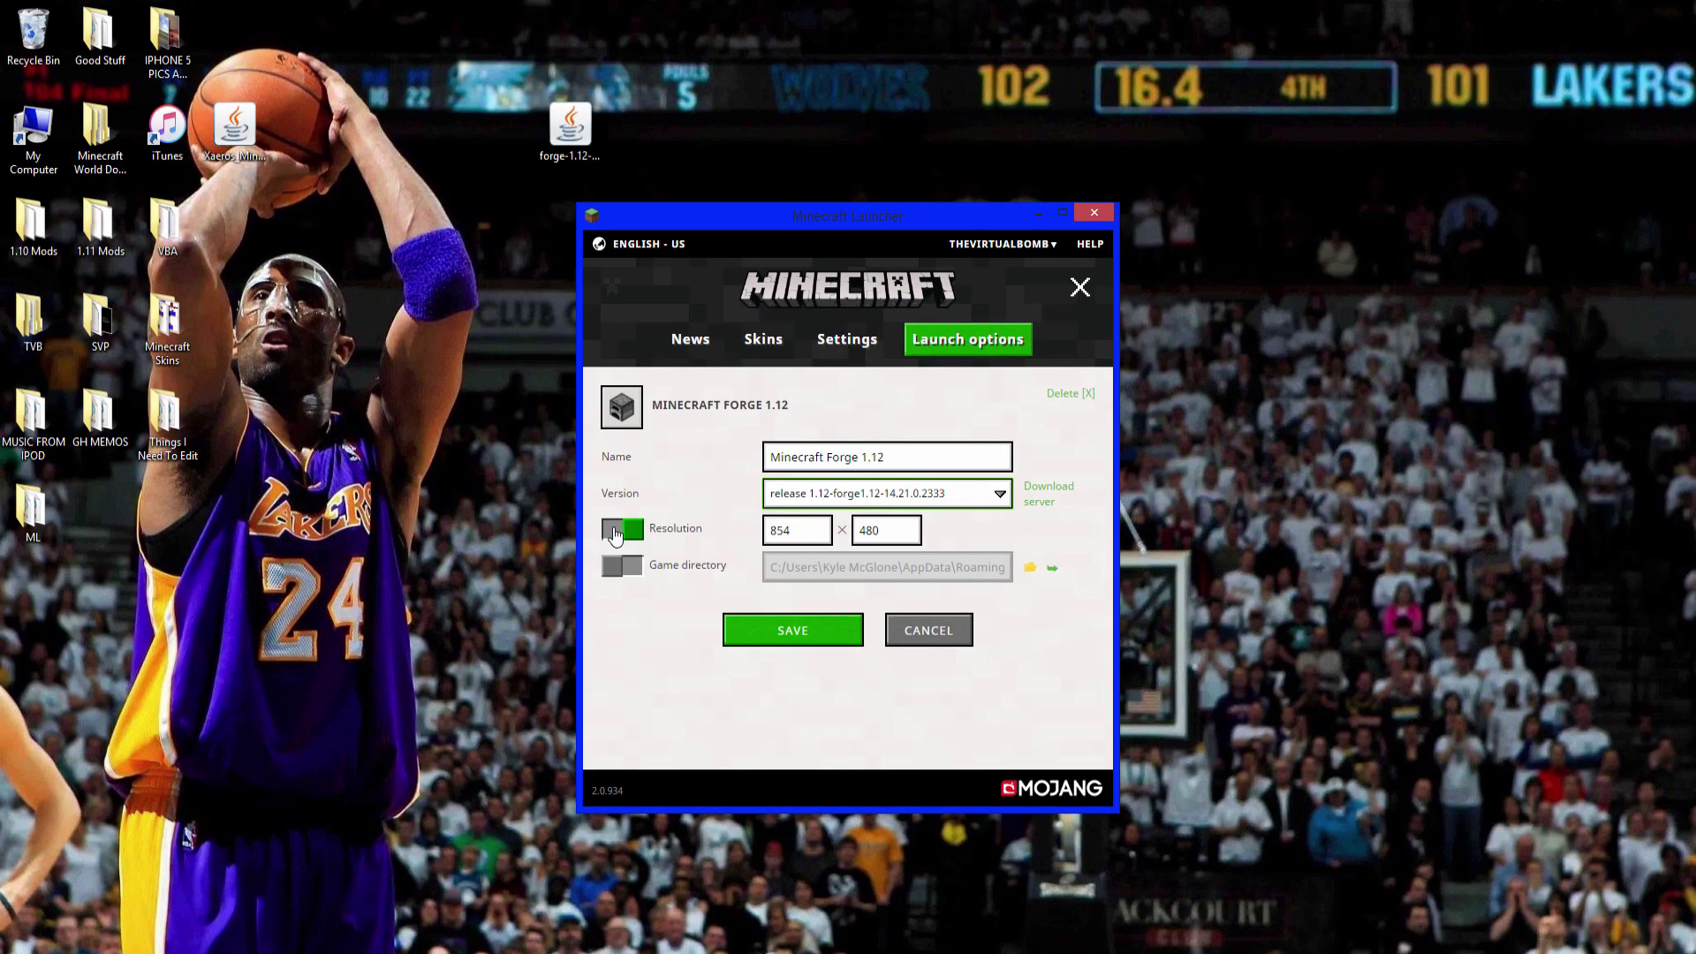
left_click(562, 505)
left_click(632, 529)
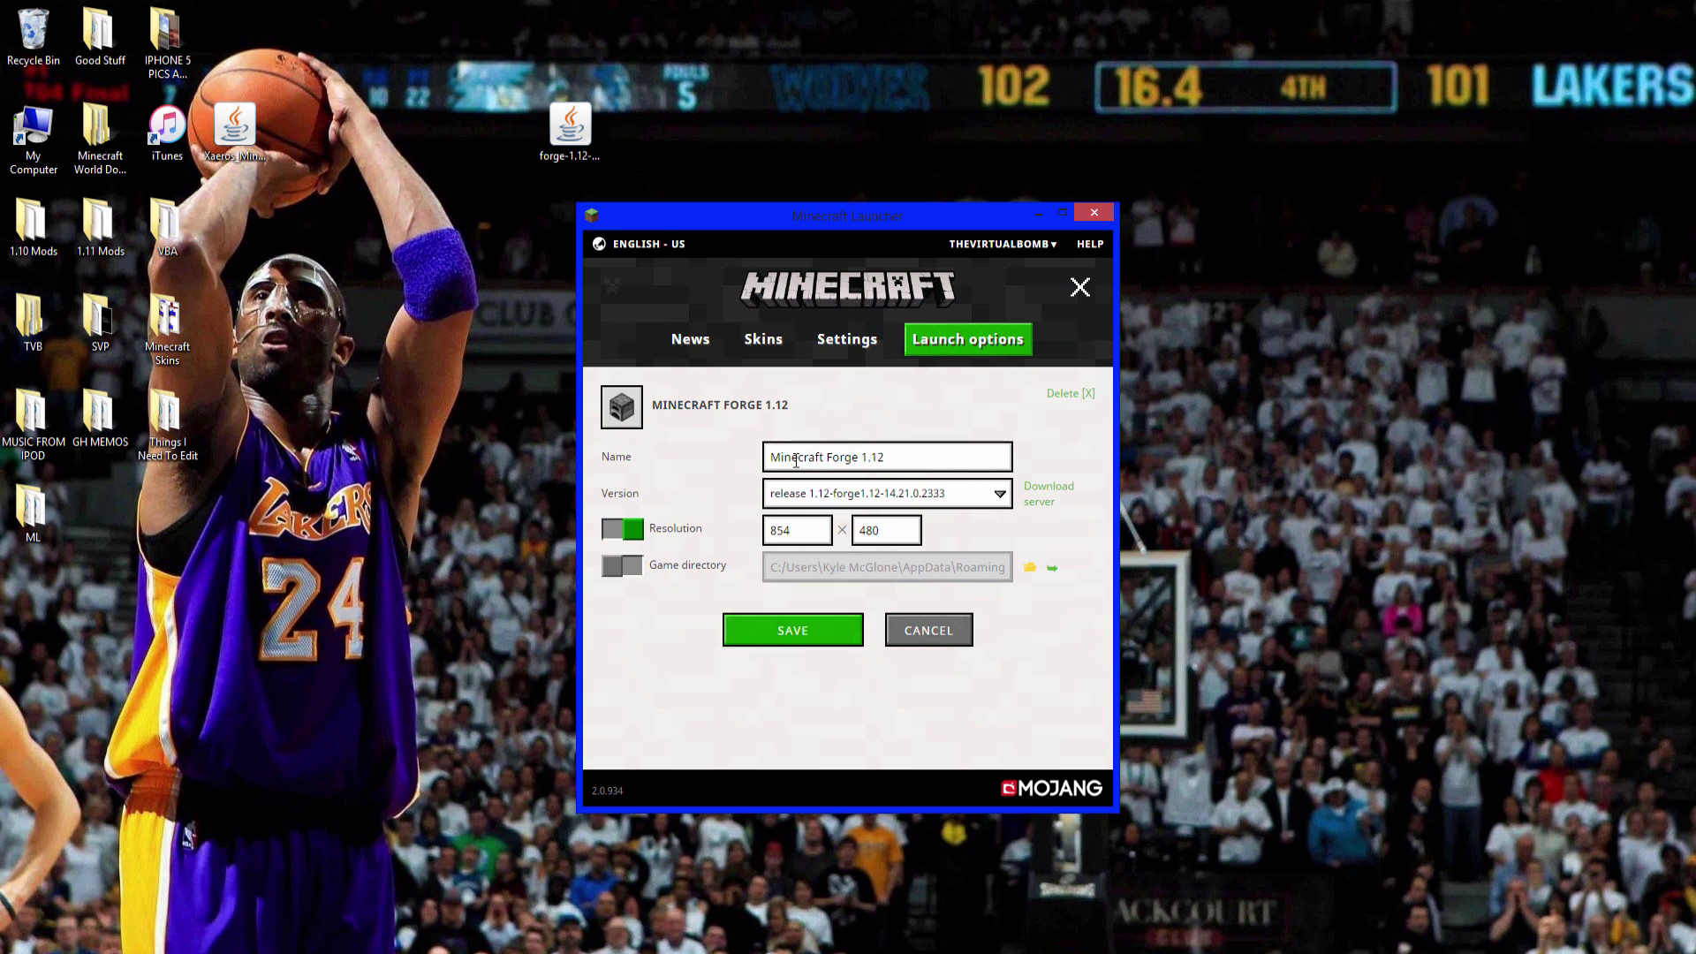
left_click(793, 633)
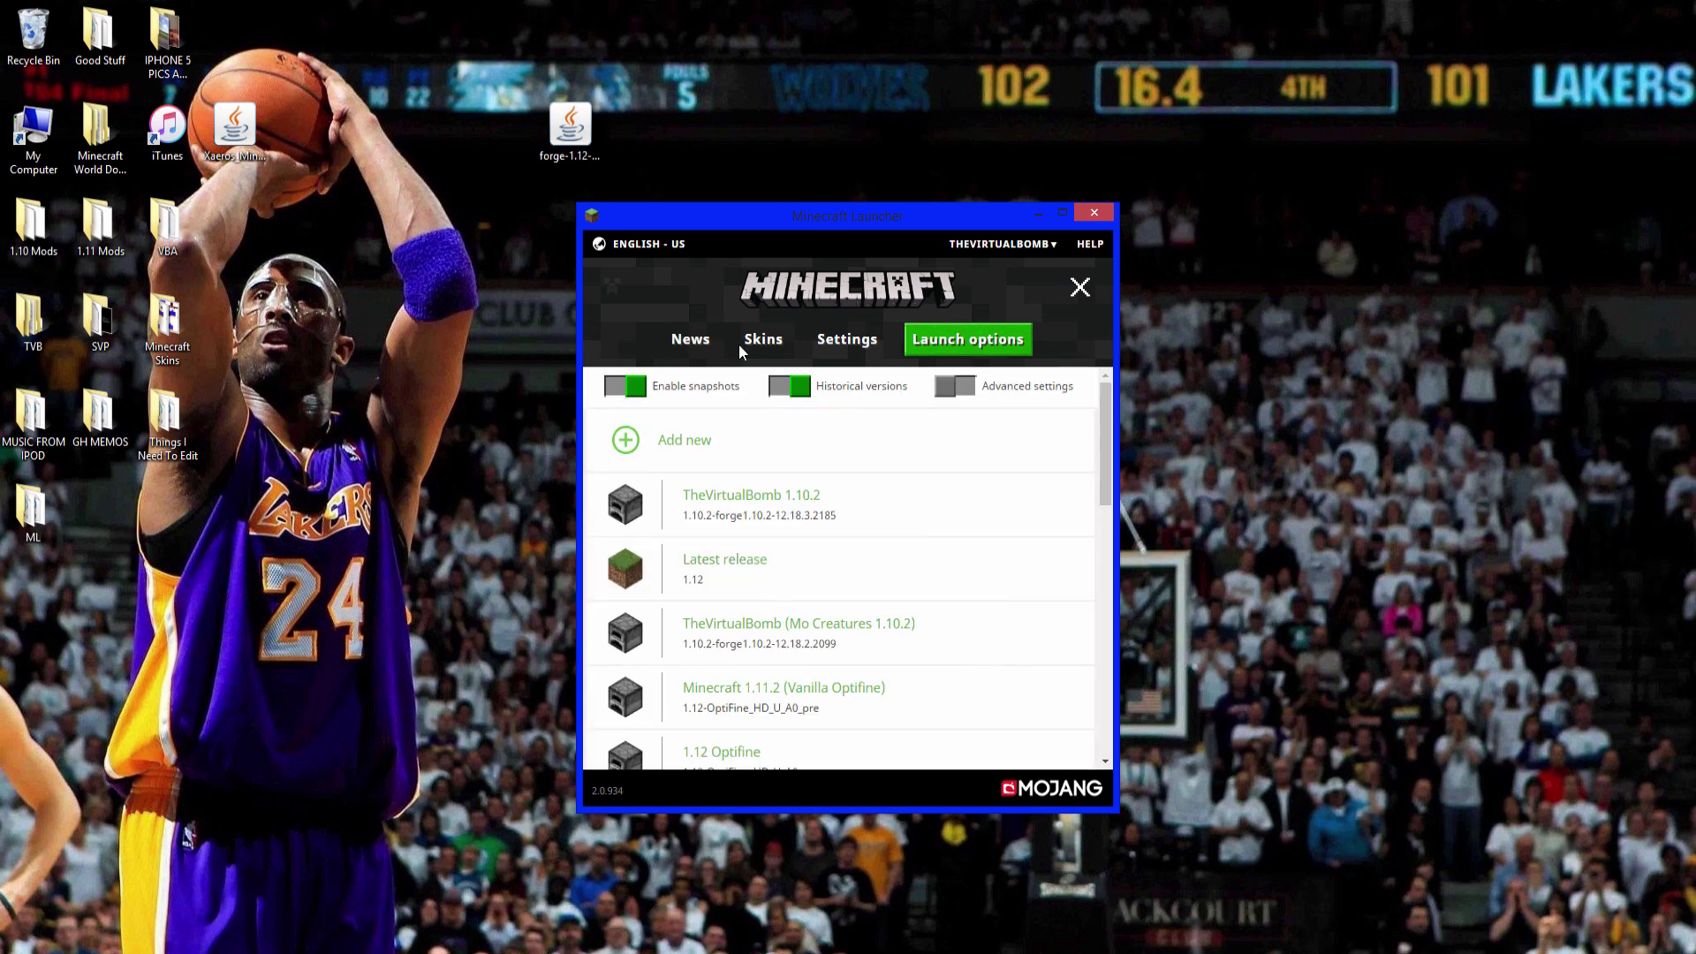
Select the Minecraft Forge 1.12 profile for launching and start the game with it
left_click(692, 342)
left_click(966, 749)
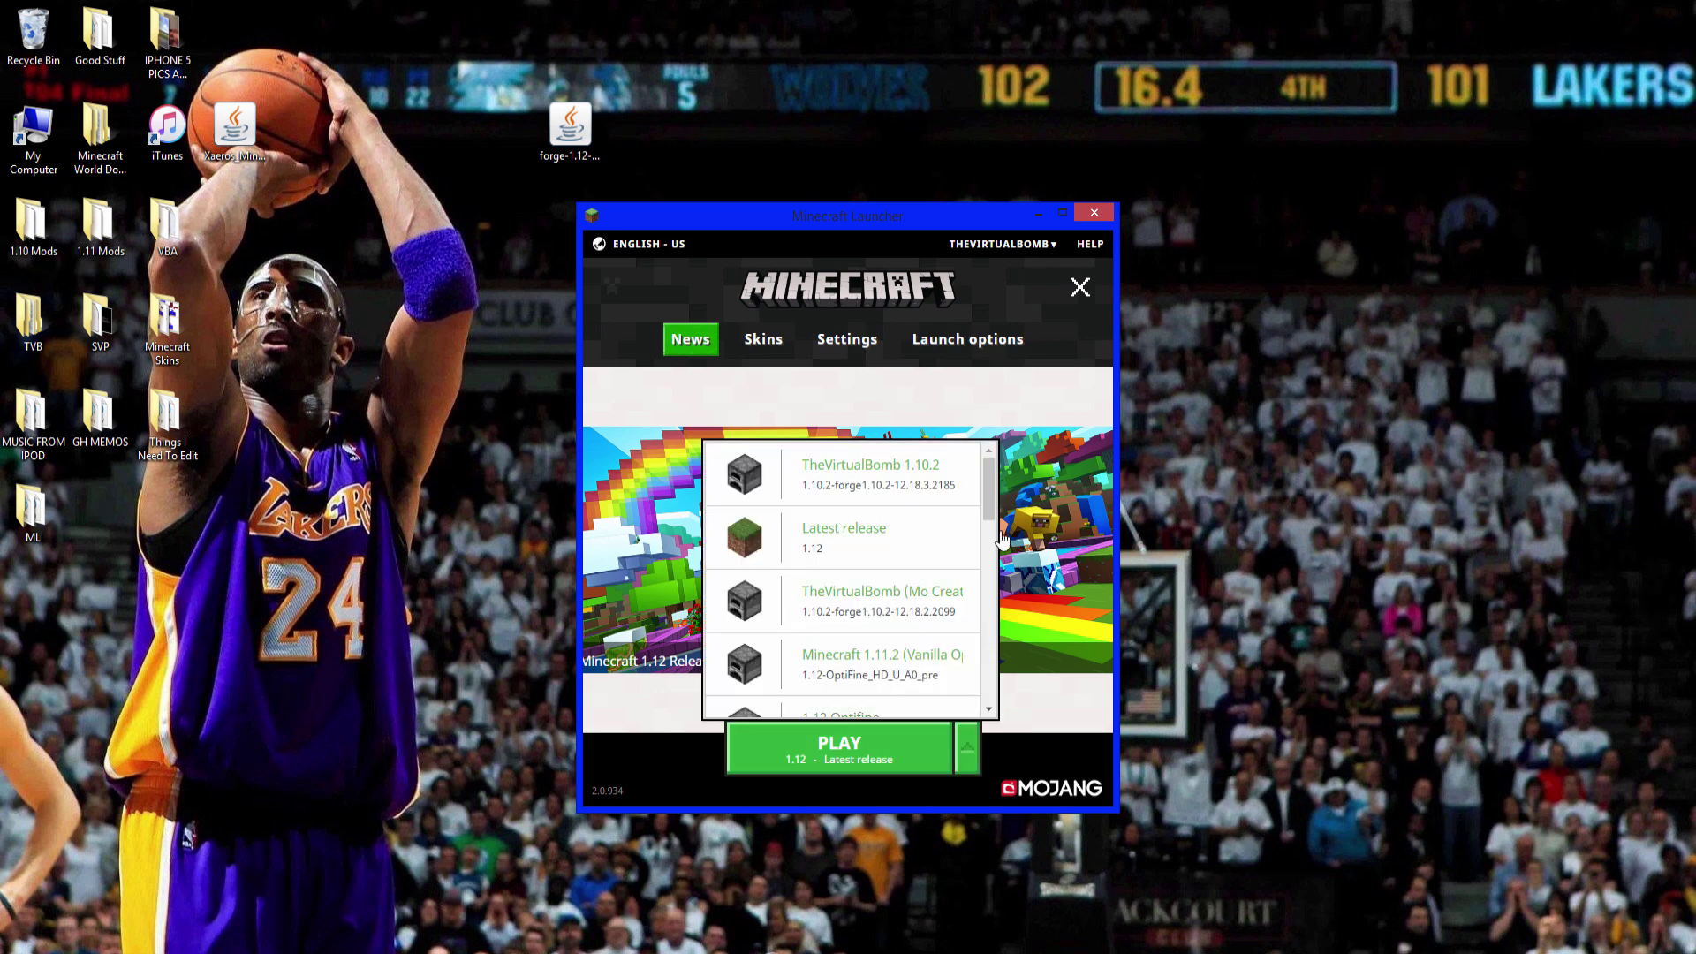
left_click_drag(988, 497, 1004, 678)
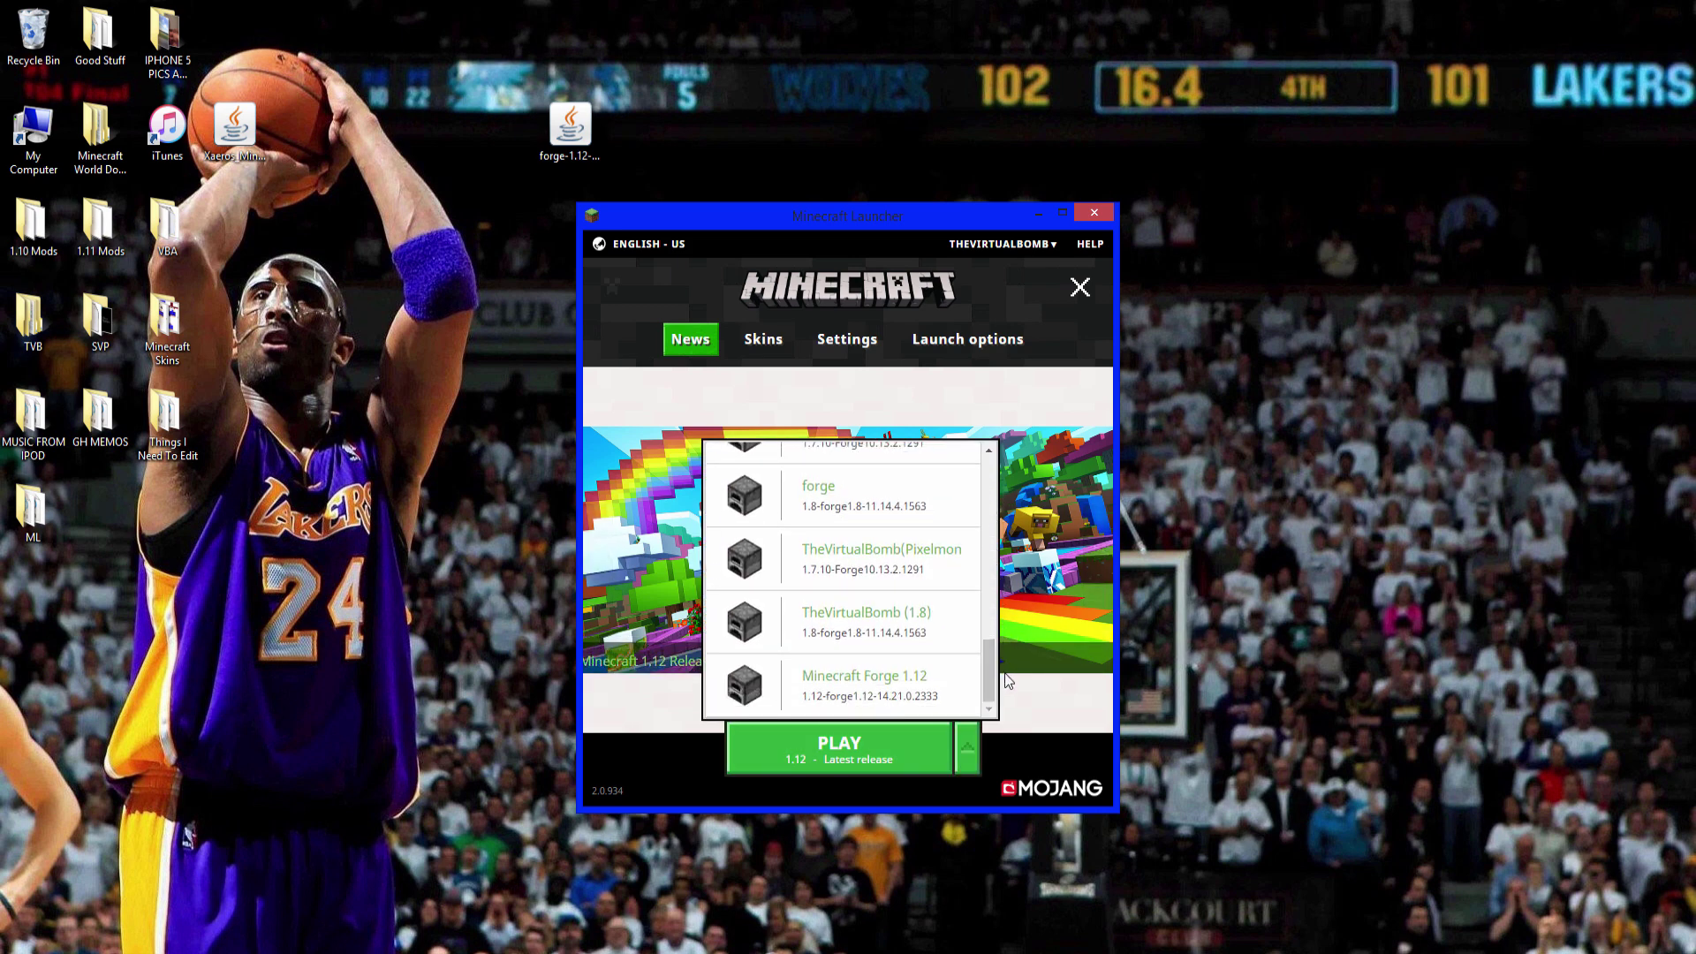
left_click(919, 690)
left_click(846, 751)
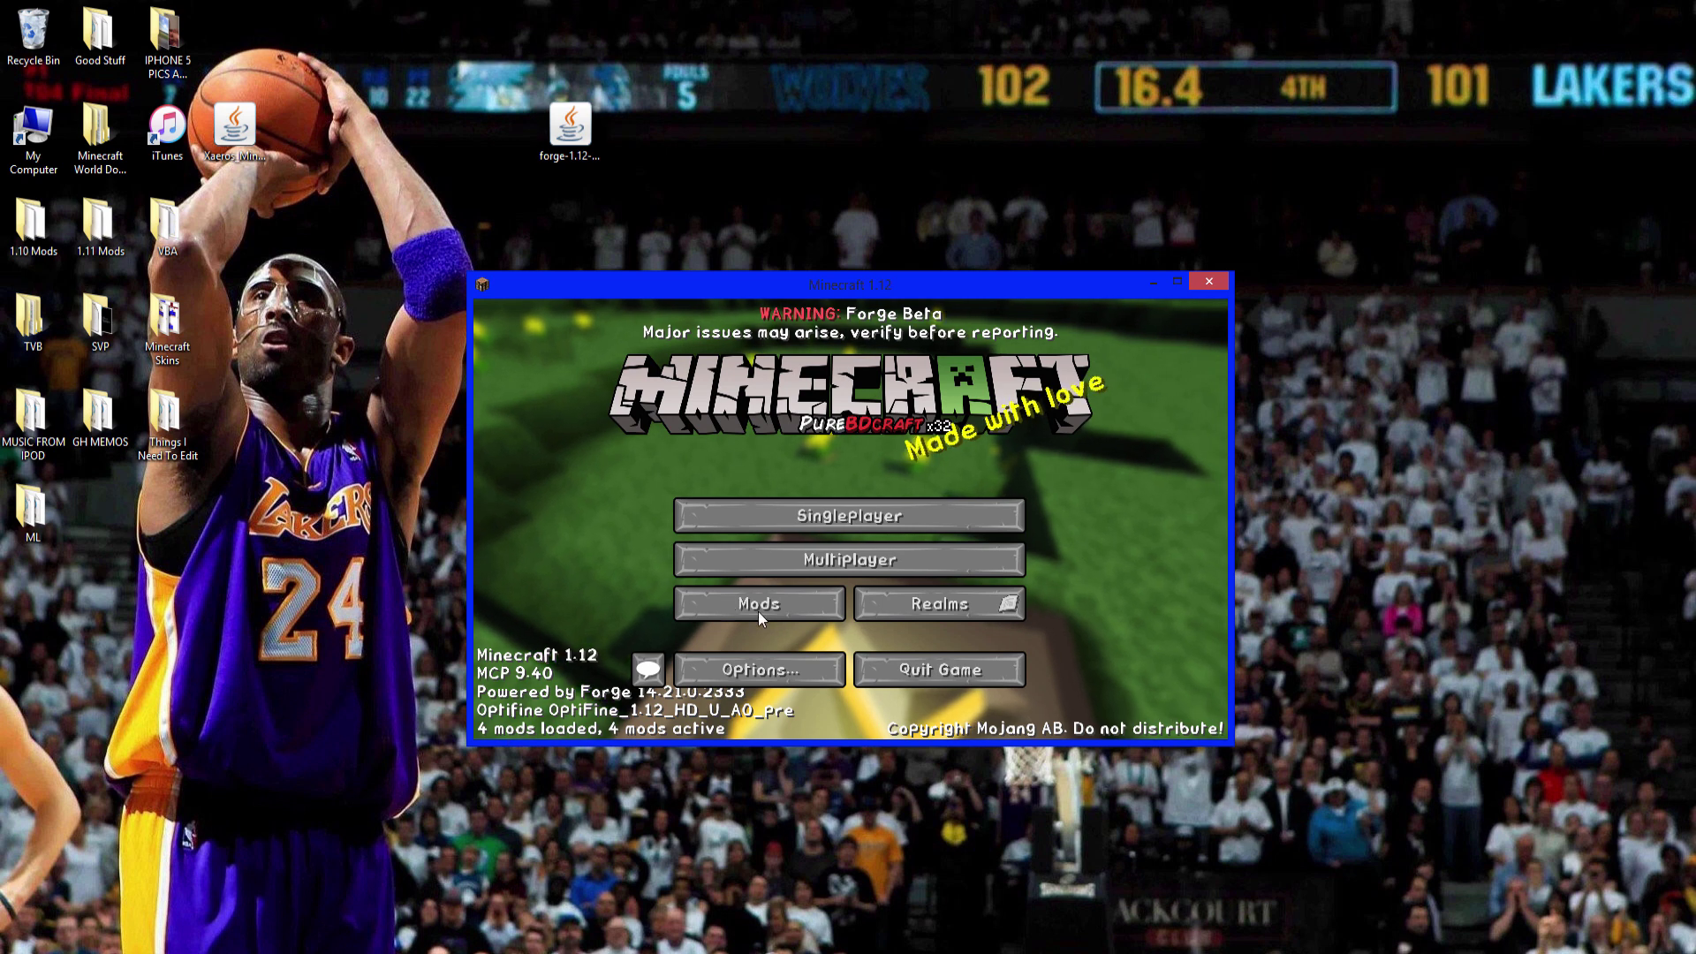
Review the list of loaded mods in the game and return to the title screen
left_click(728, 604)
scroll(501, 501, "down", 2)
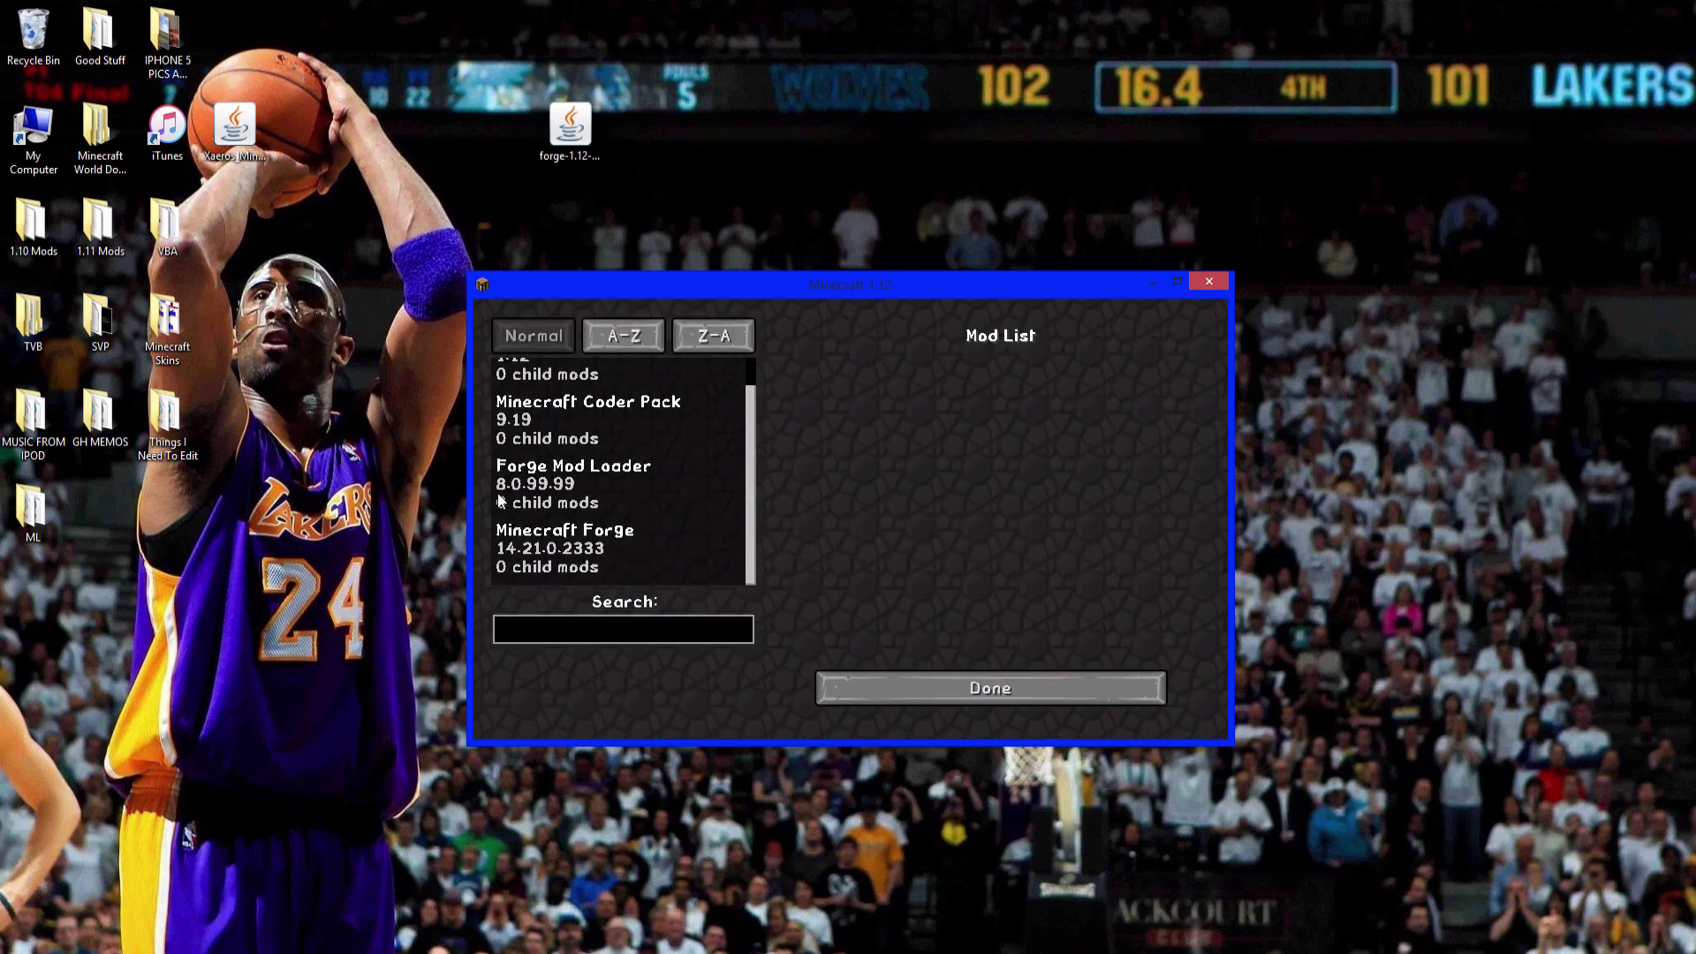
scroll(650, 477, "up", 1)
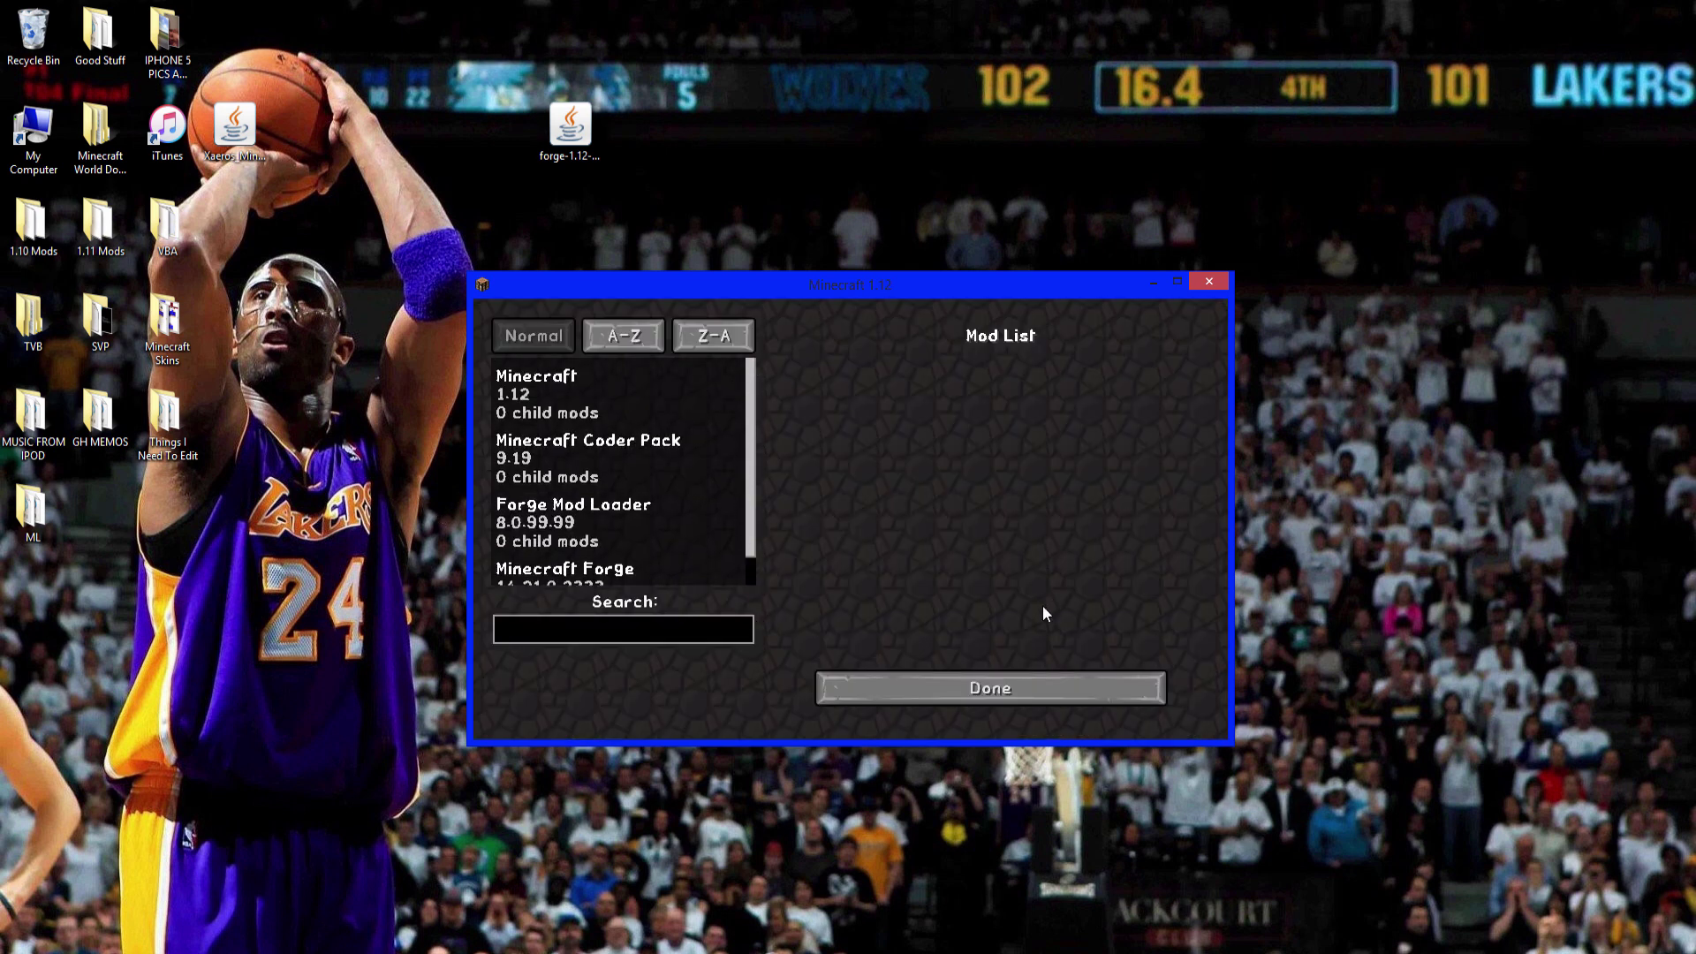
left_click(1006, 696)
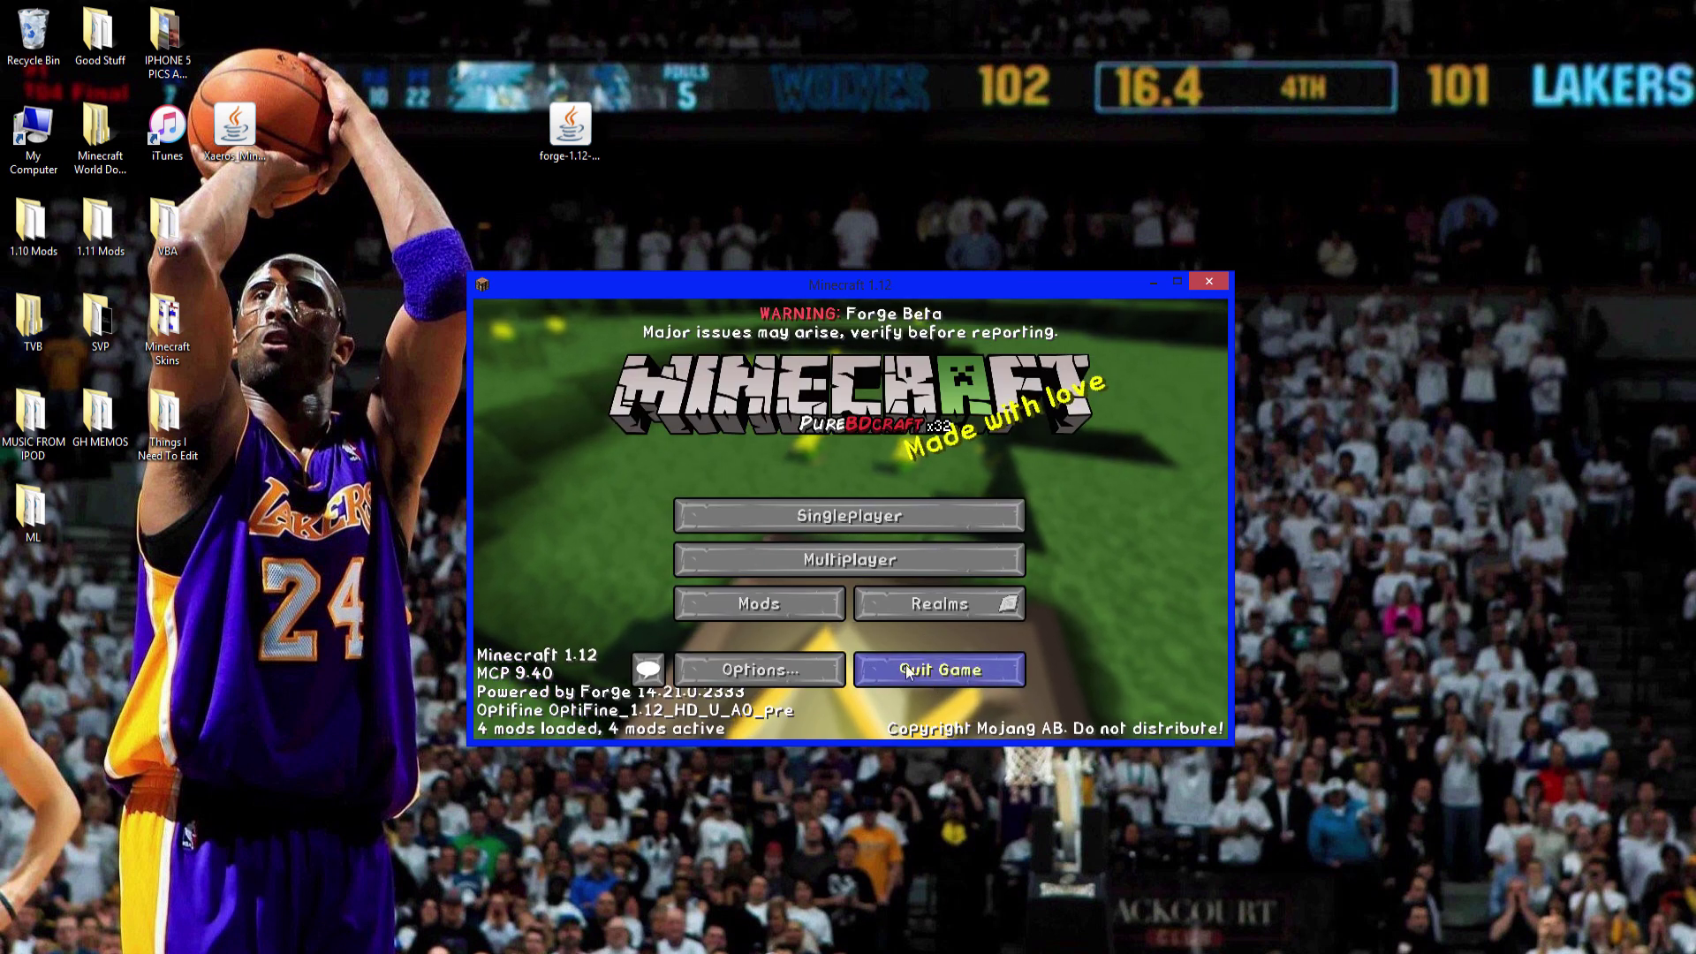
Quit the game and open the .minecraft folder in %appdata% using the Run dialog
left_click(908, 671)
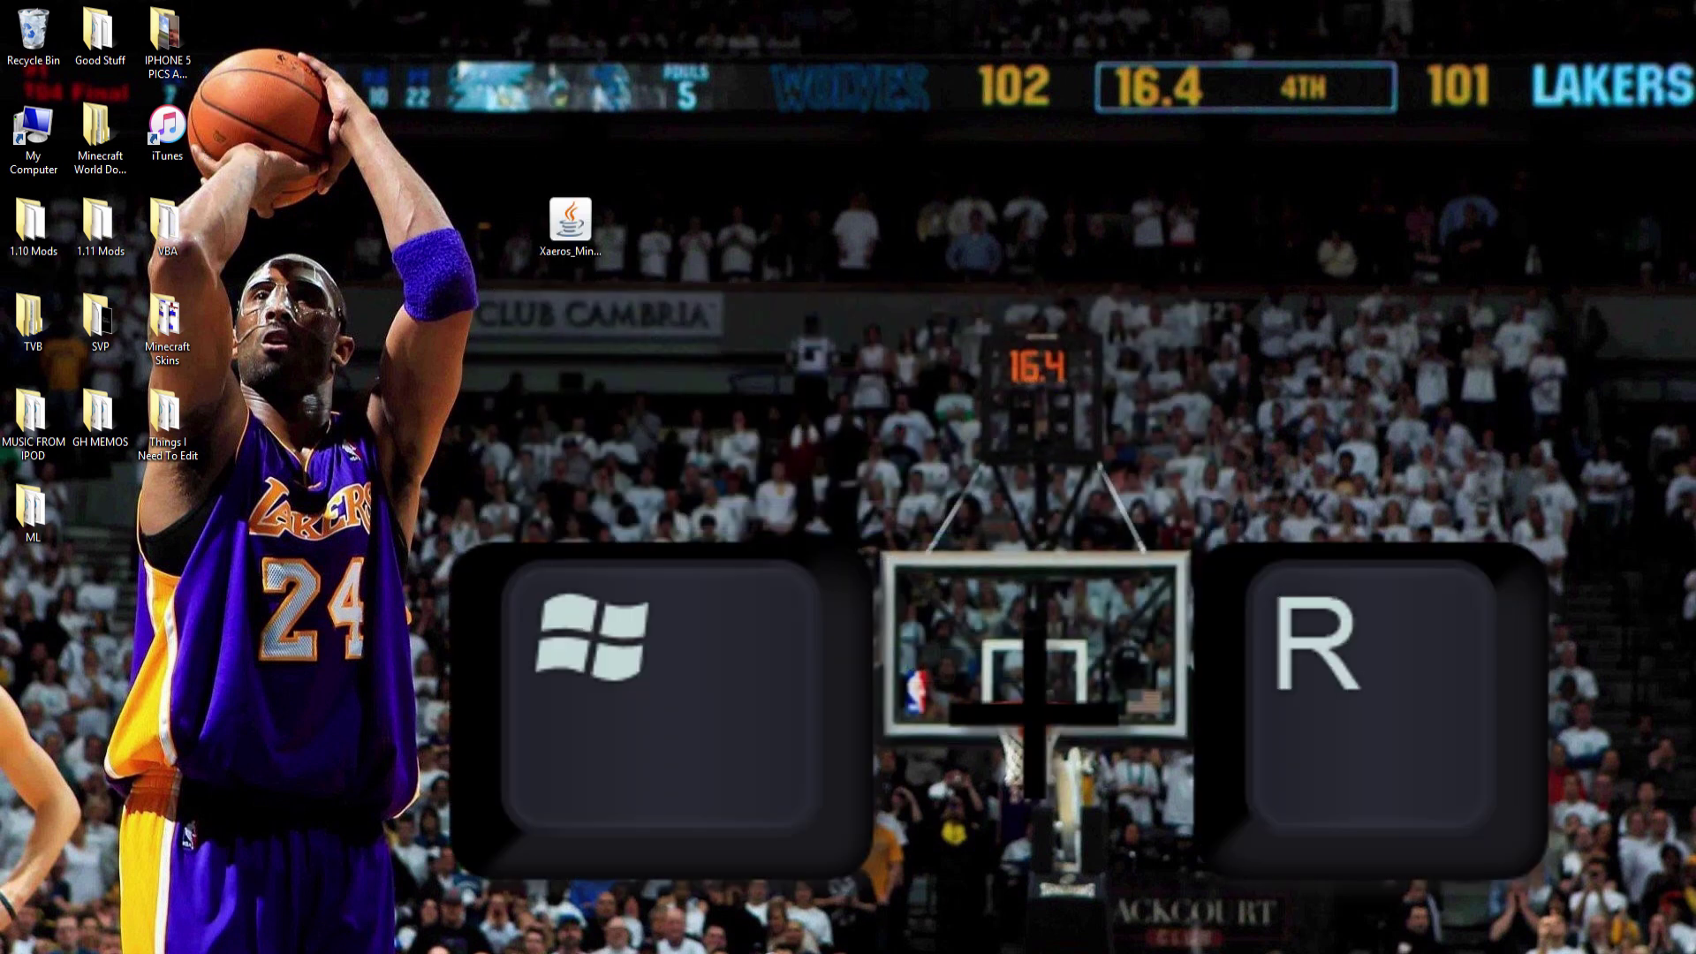
key("super+r")
left_click_drag(221, 774, 933, 433)
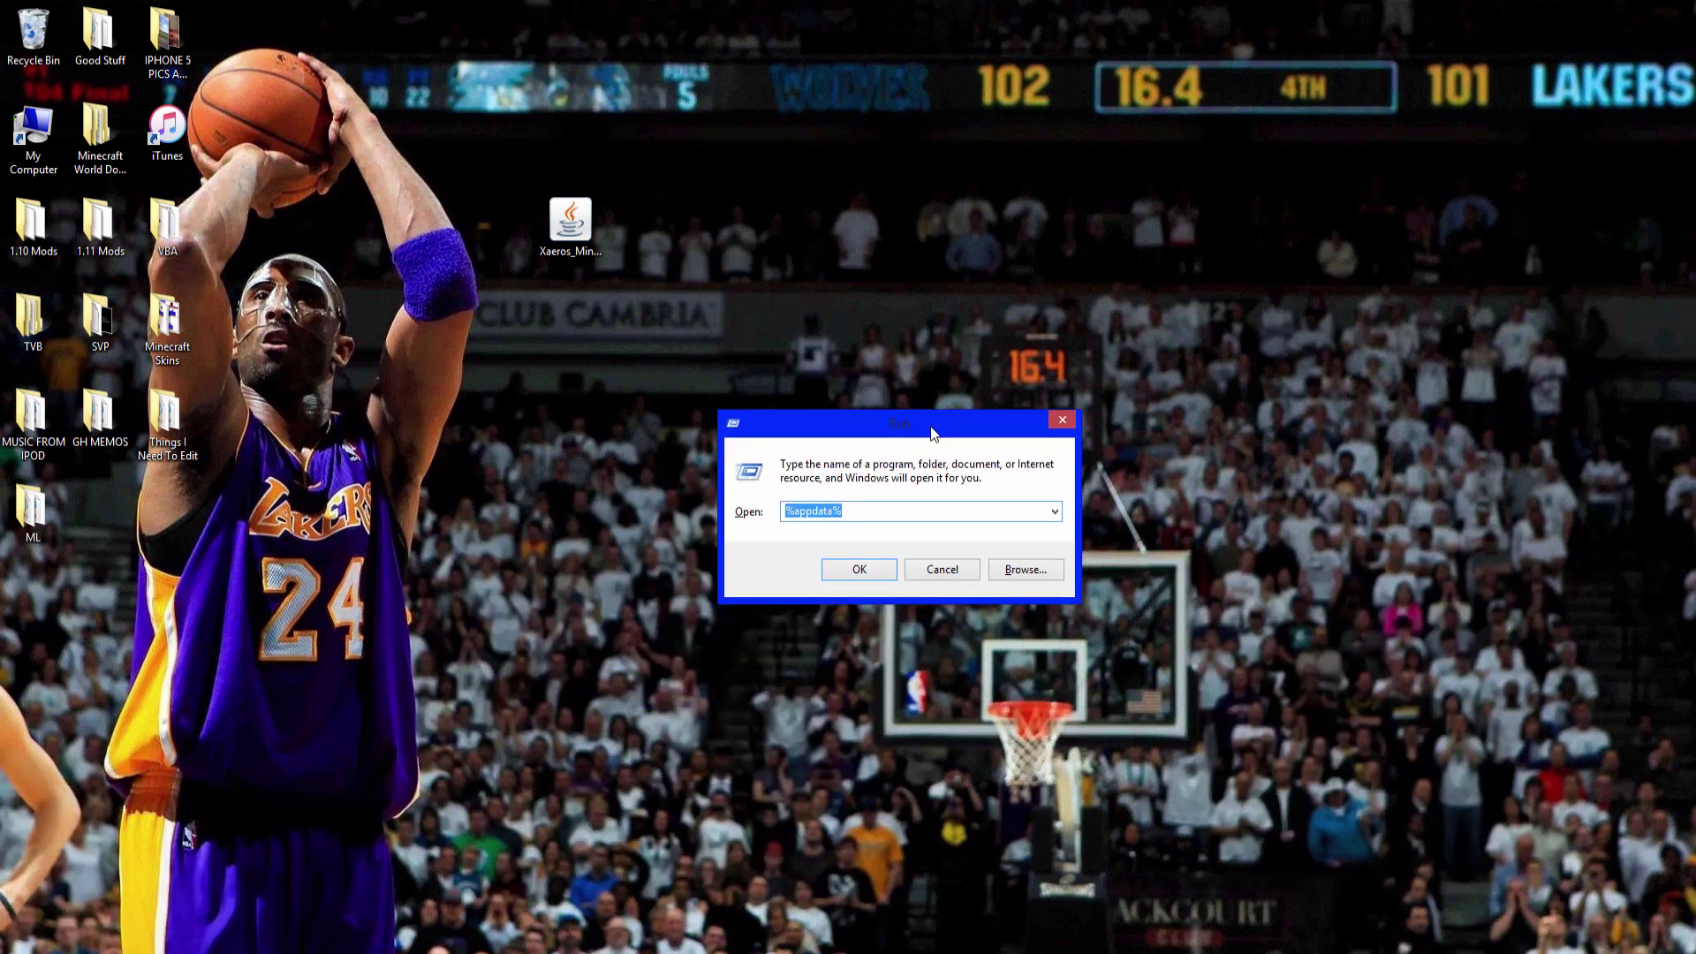
type("%appdat")
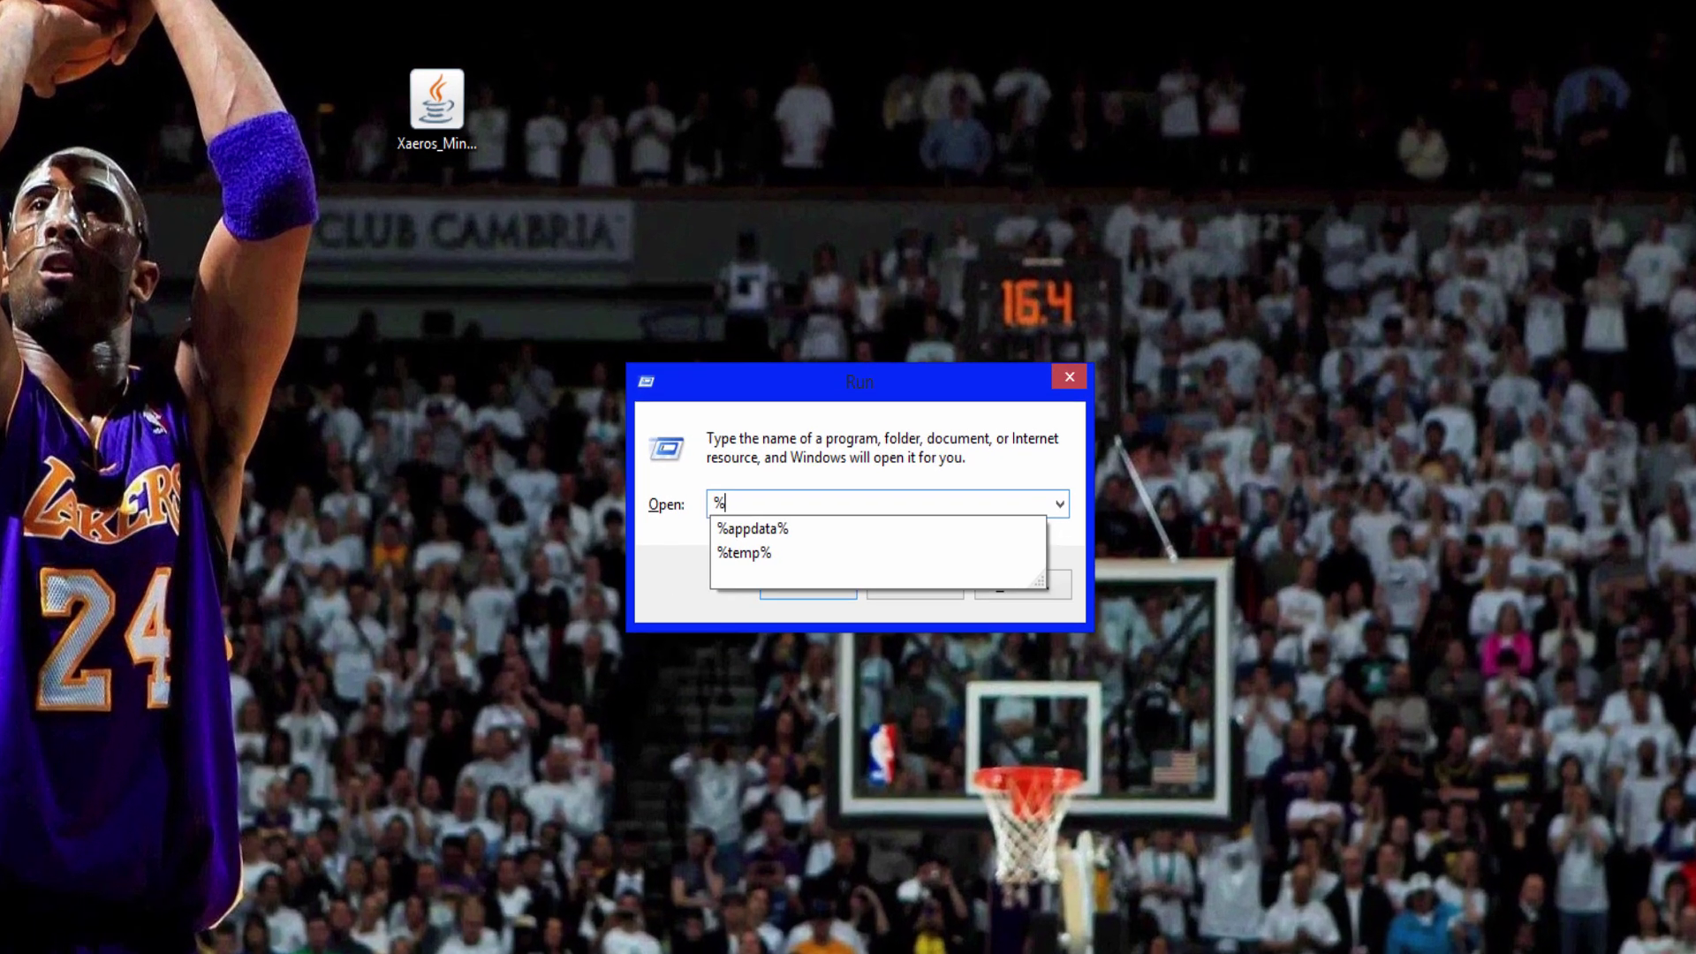
type("a")
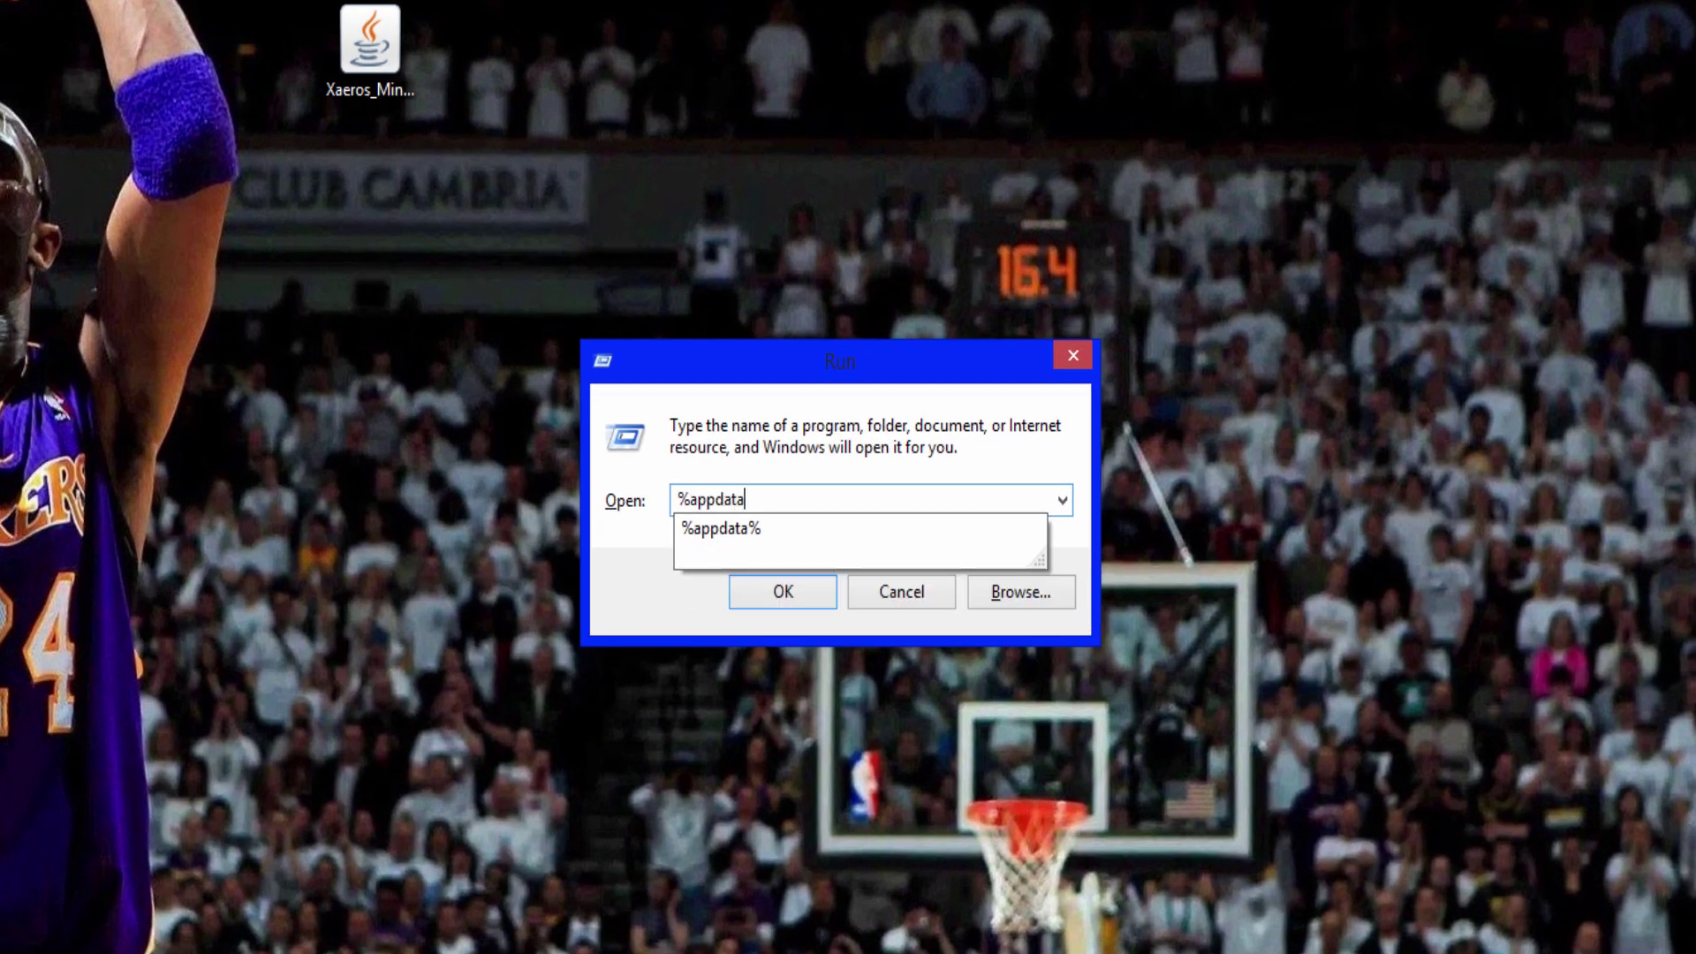
type("%")
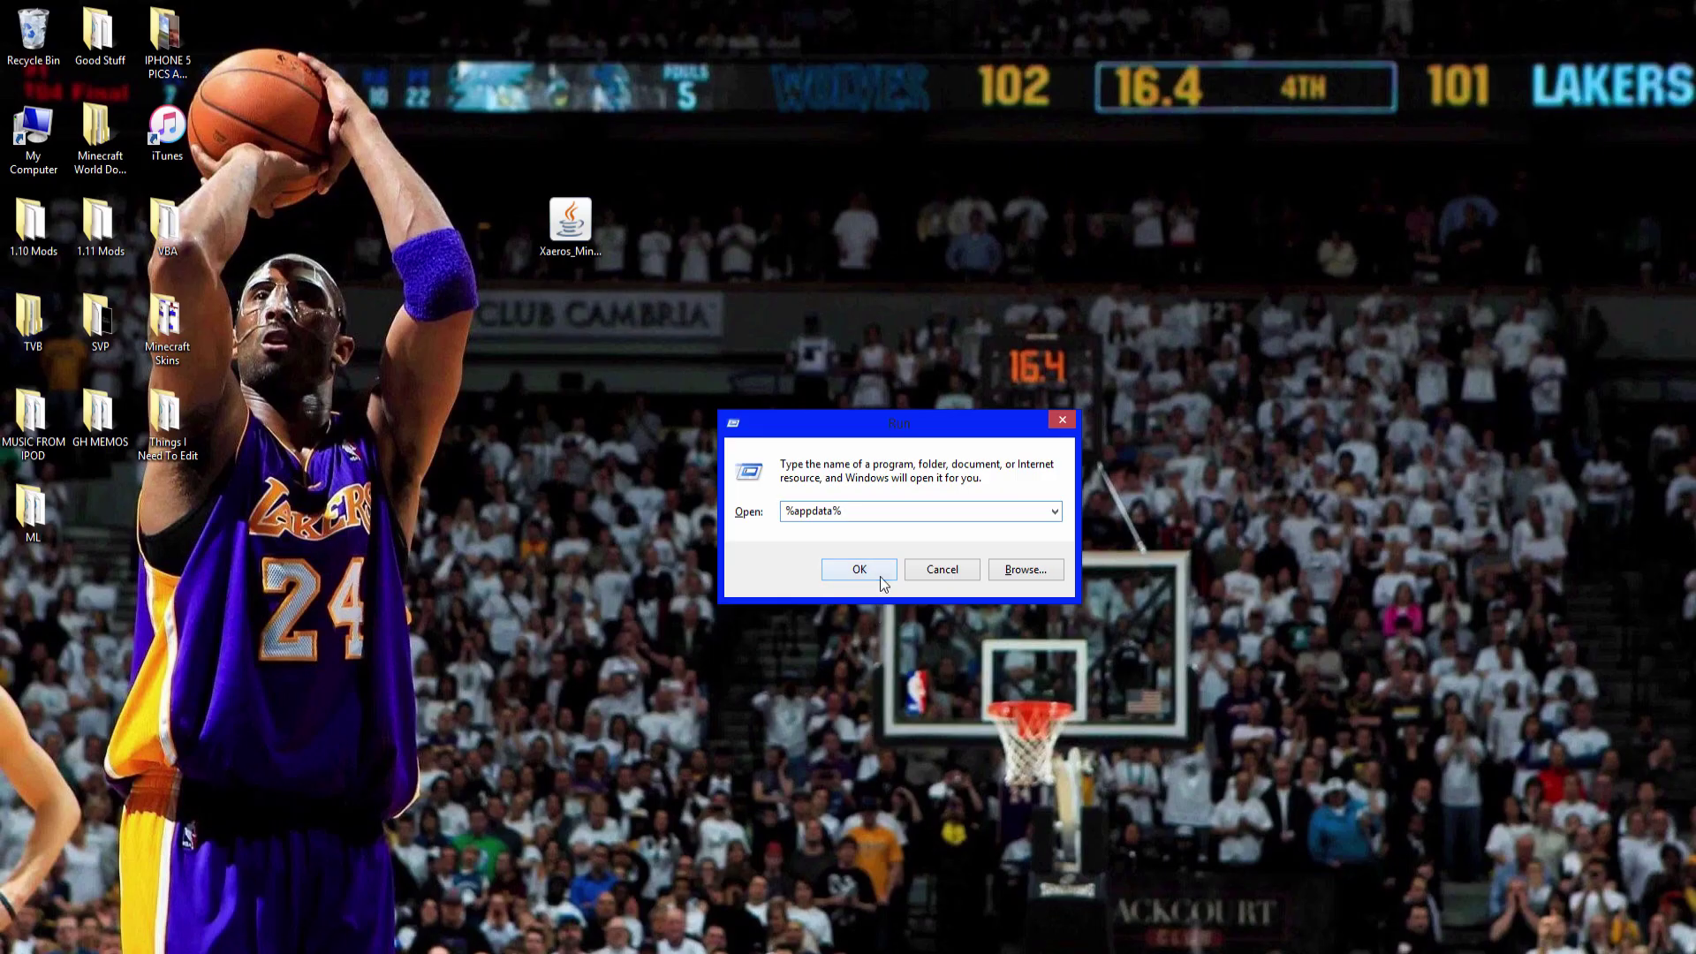
left_click(880, 576)
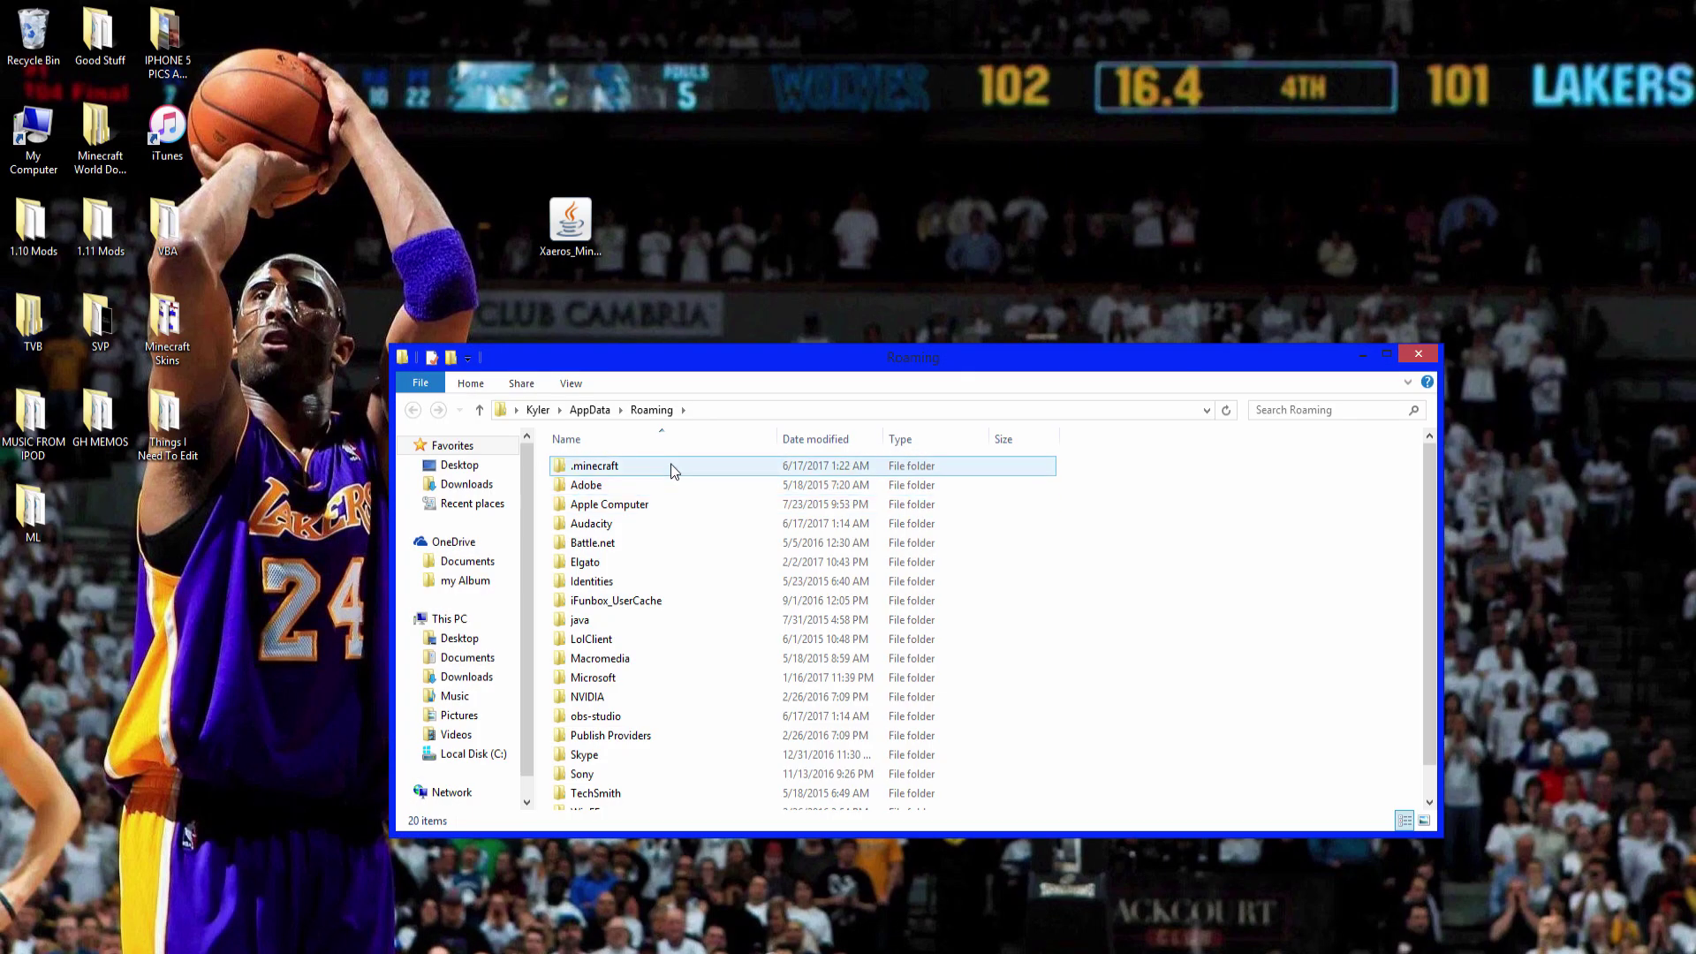
double_click(670, 464)
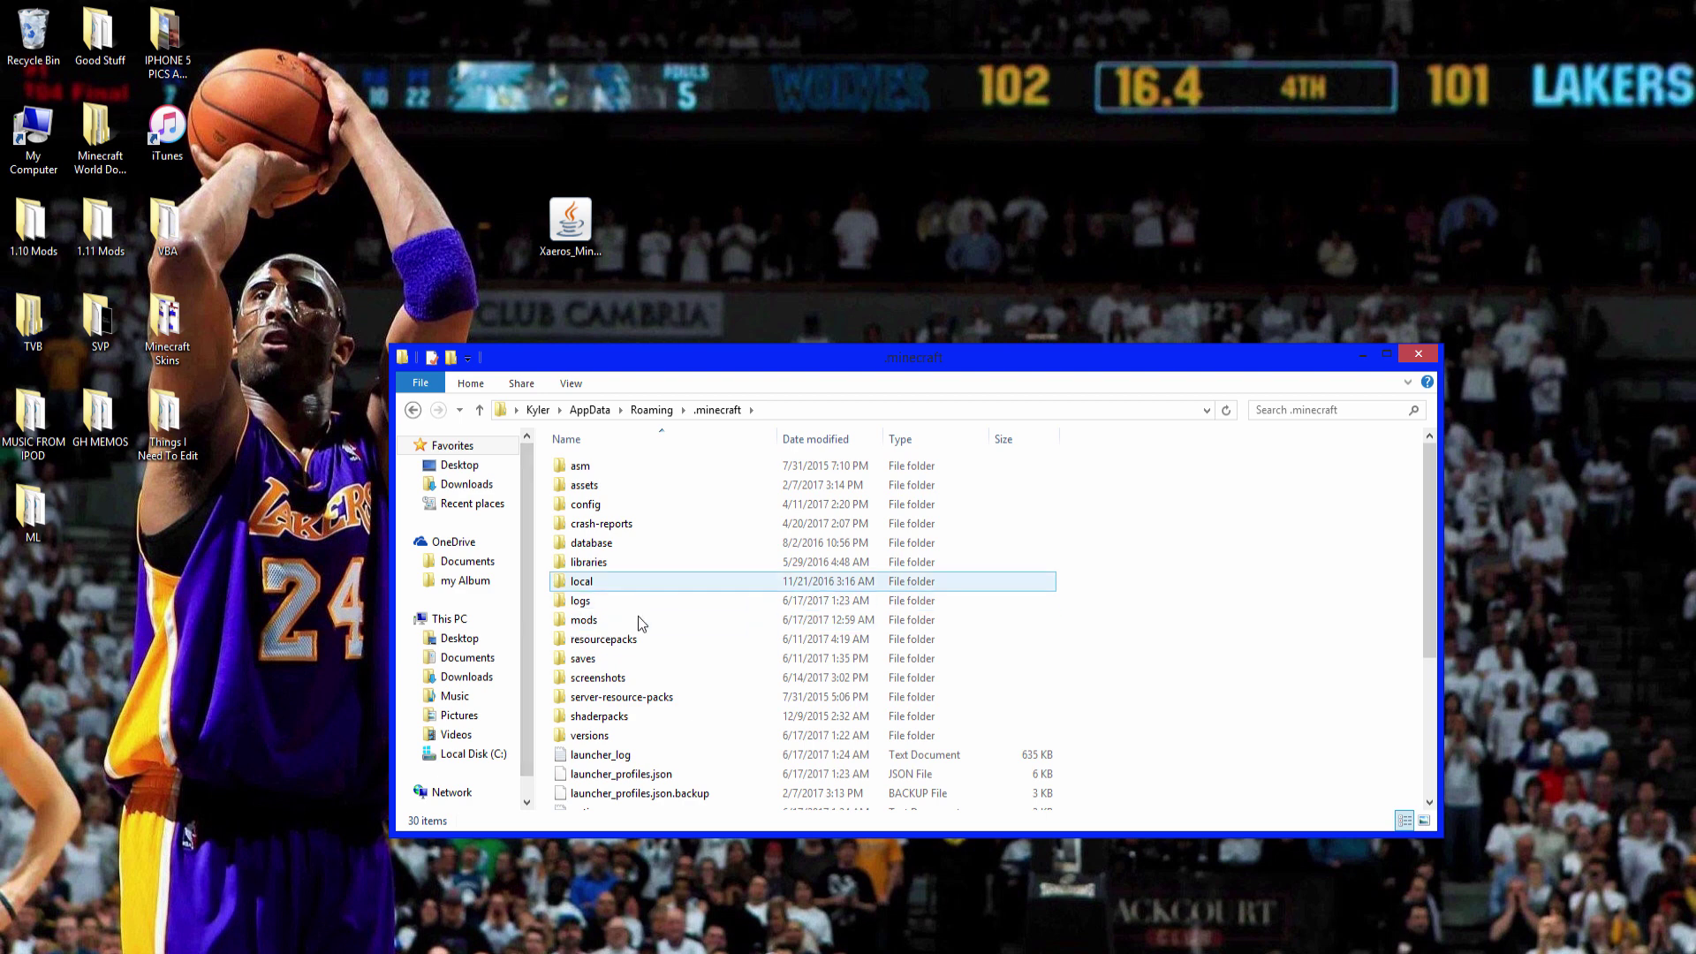
right_click(1077, 626)
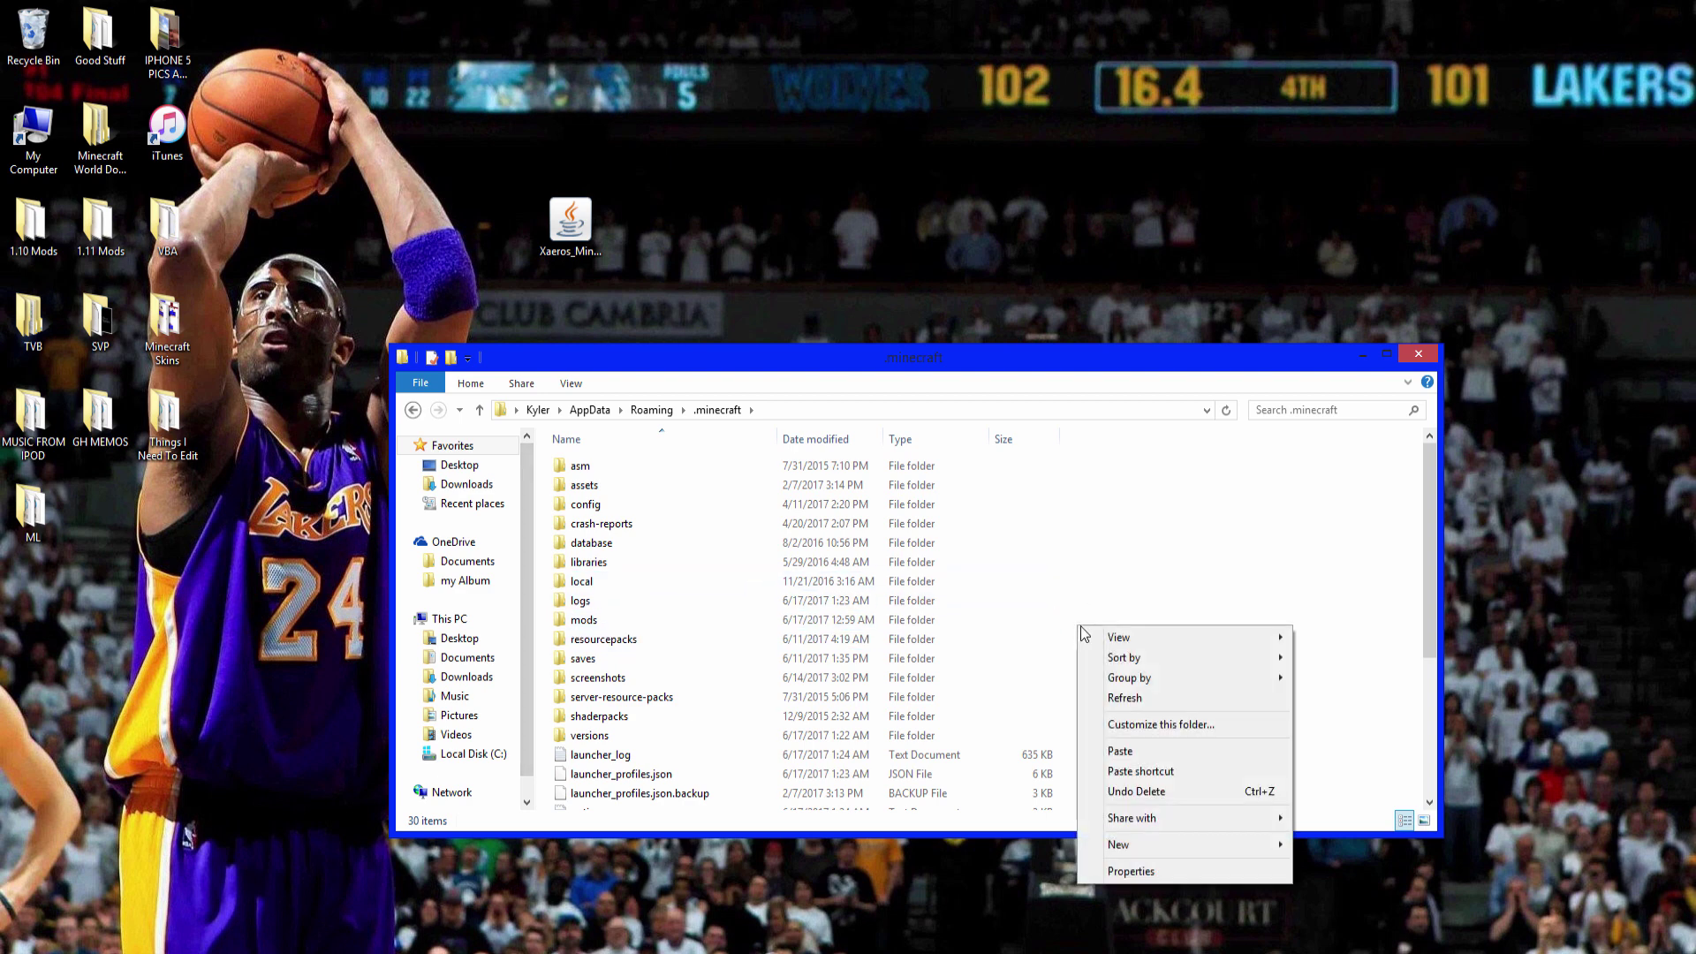
mouse_move(1185, 846)
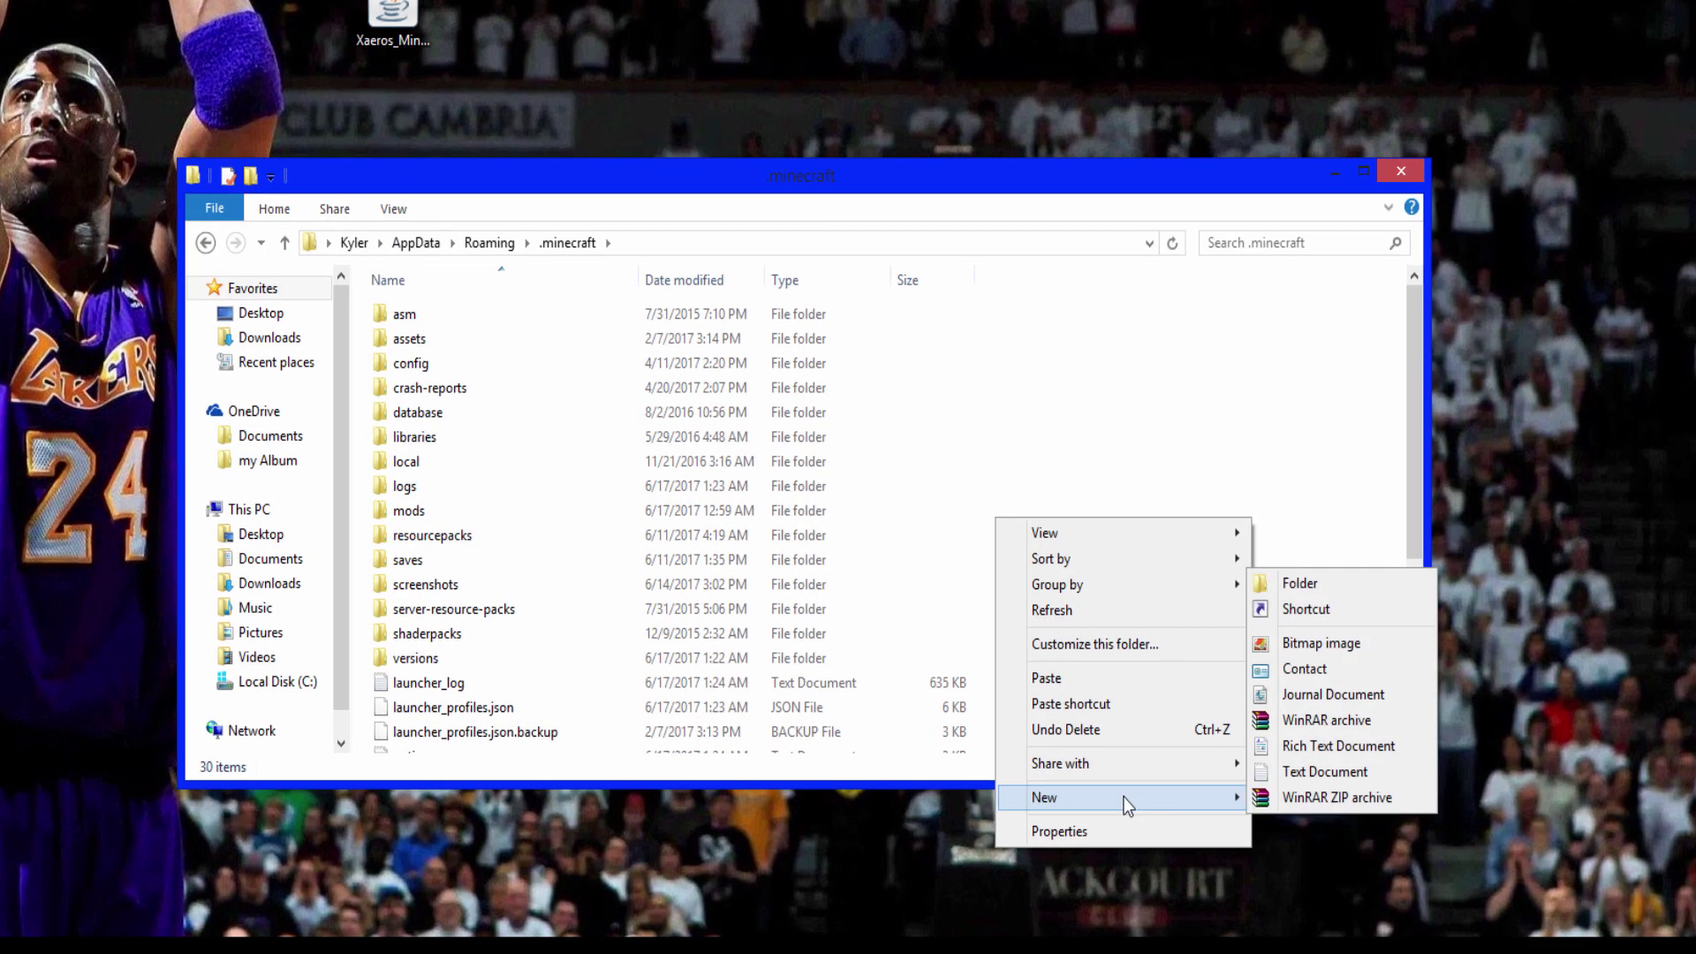
left_click(1387, 583)
type("mods")
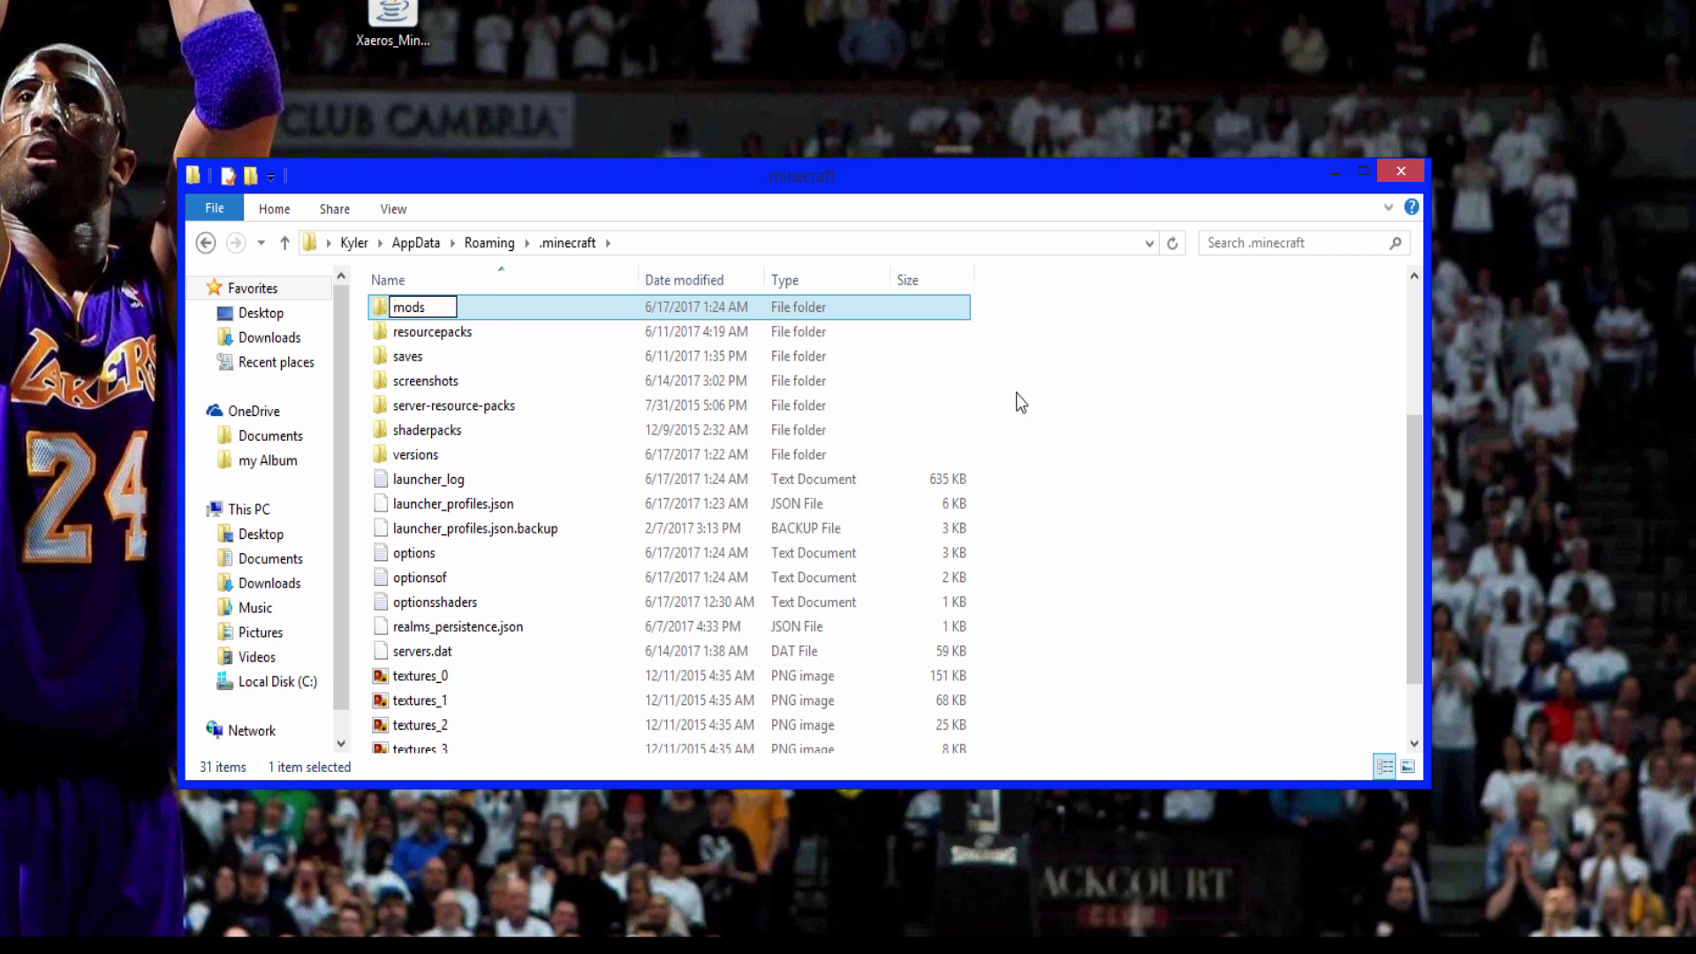
key("BackSpace")
key("BackSpace")
key("BackSpace")
key("BackSpace")
key("Escape")
key("Delete")
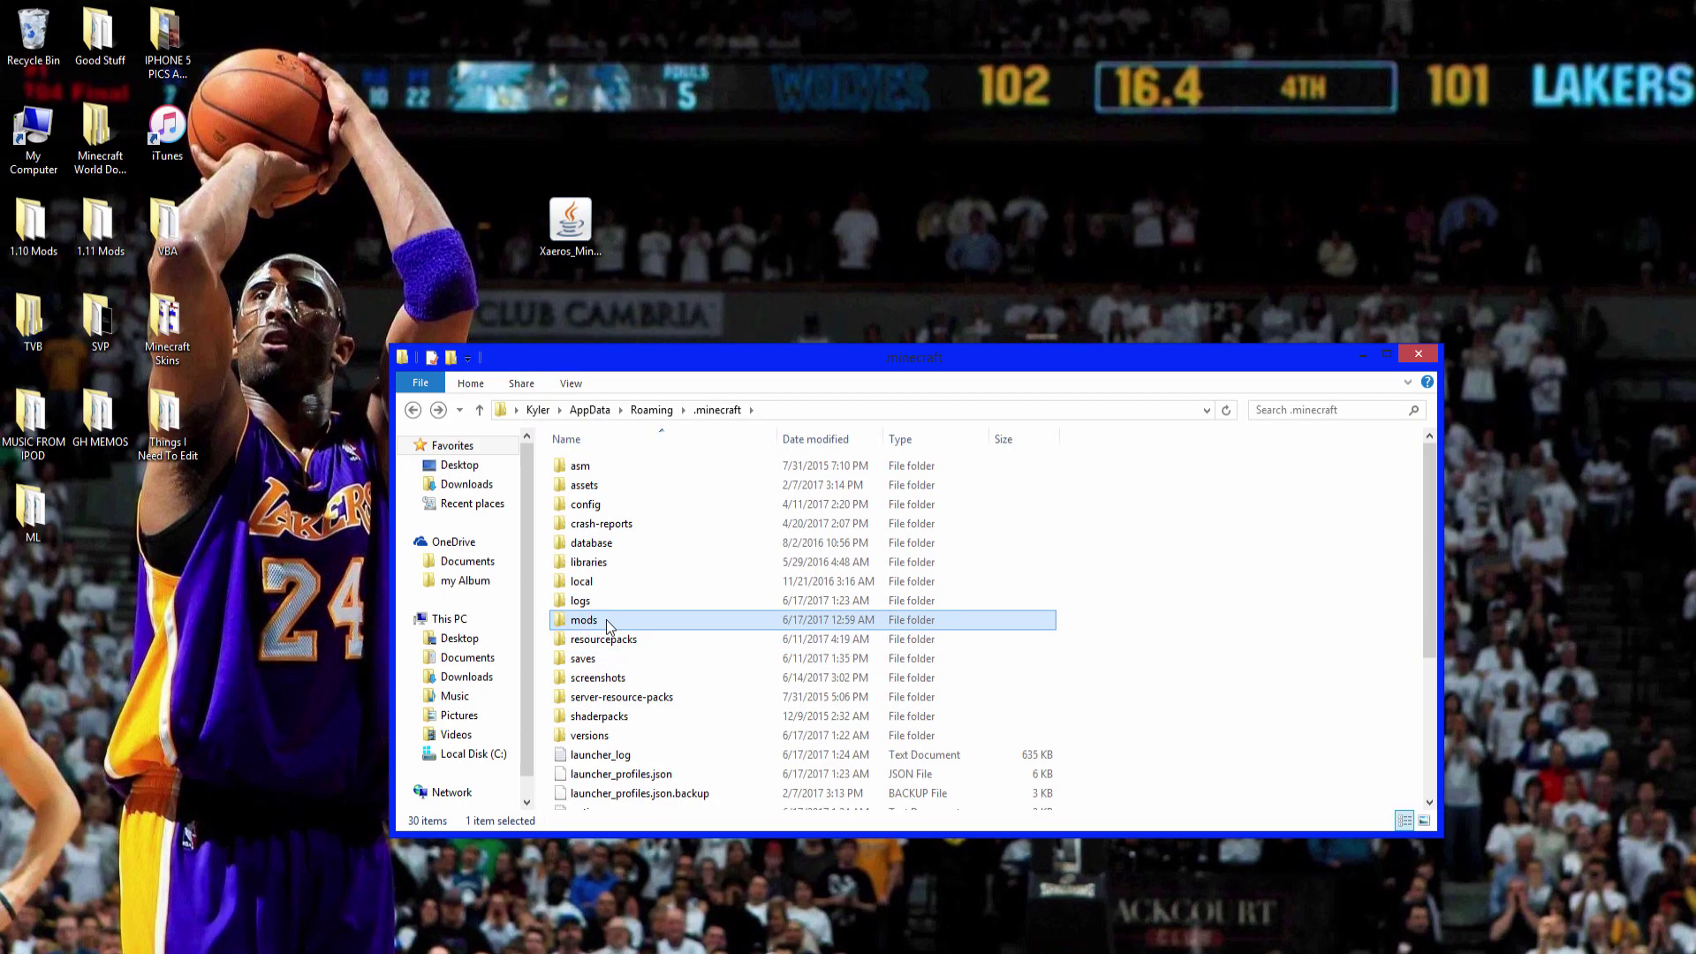
Move the Xaero's Minimap file from the desktop into the mods folder and launch the game with the Minecraft Forge 1.12 profile
double_click(607, 623)
left_click_drag(568, 231, 874, 651)
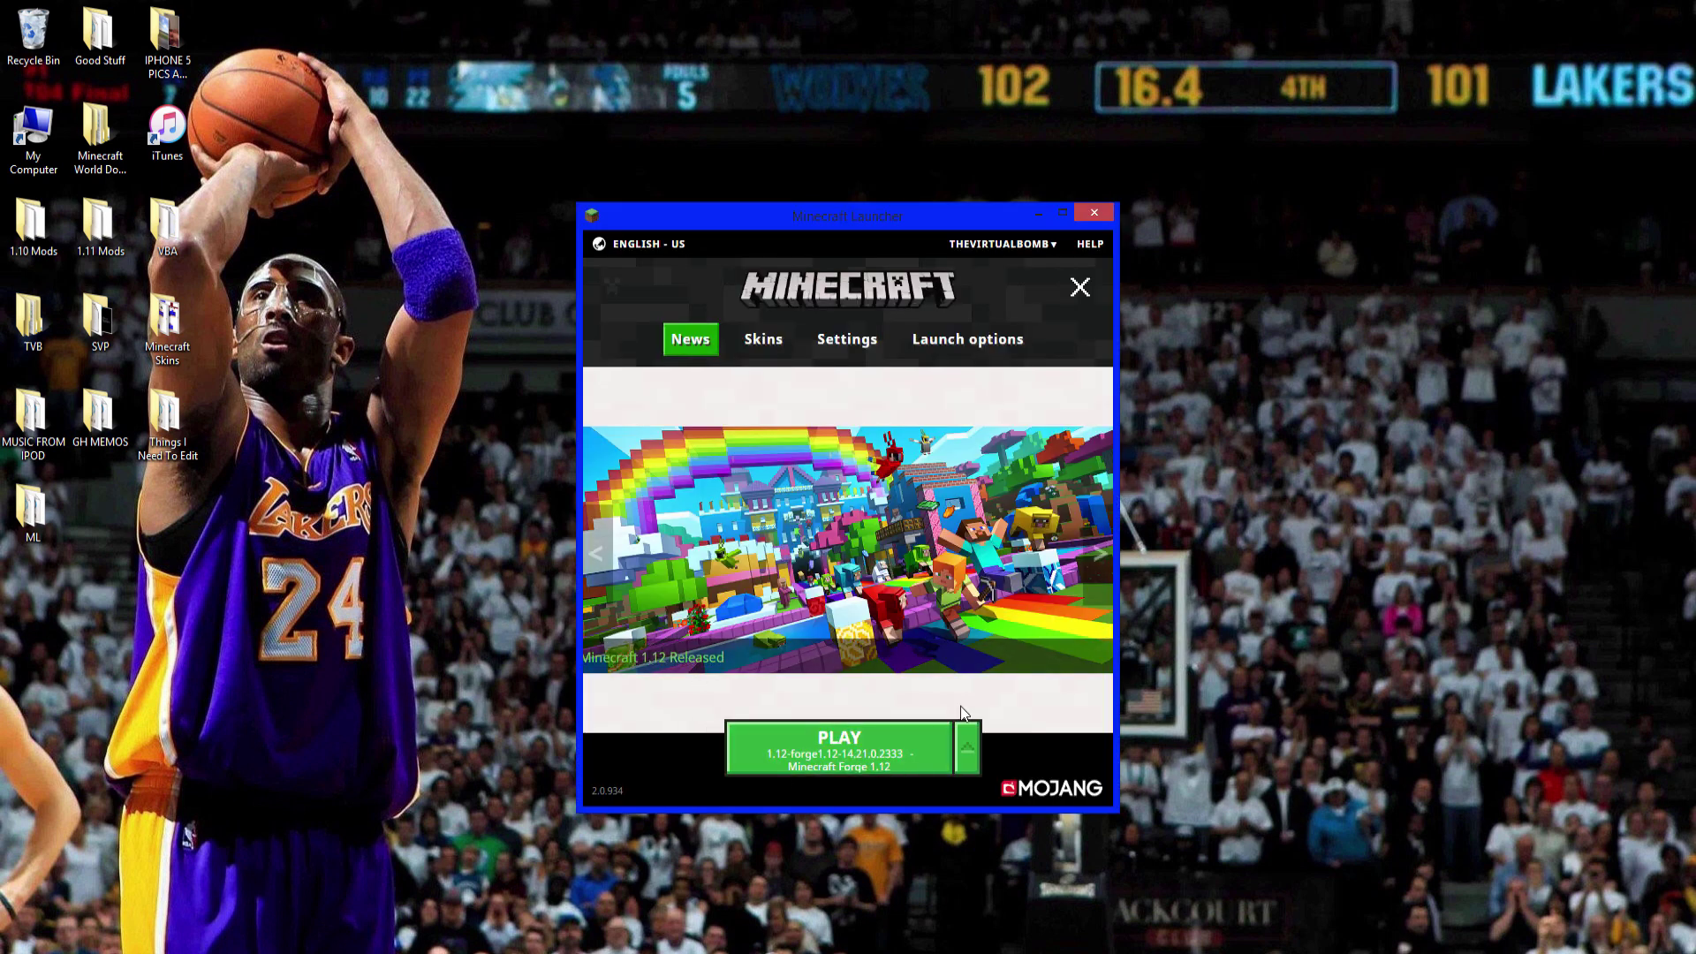
left_click(845, 758)
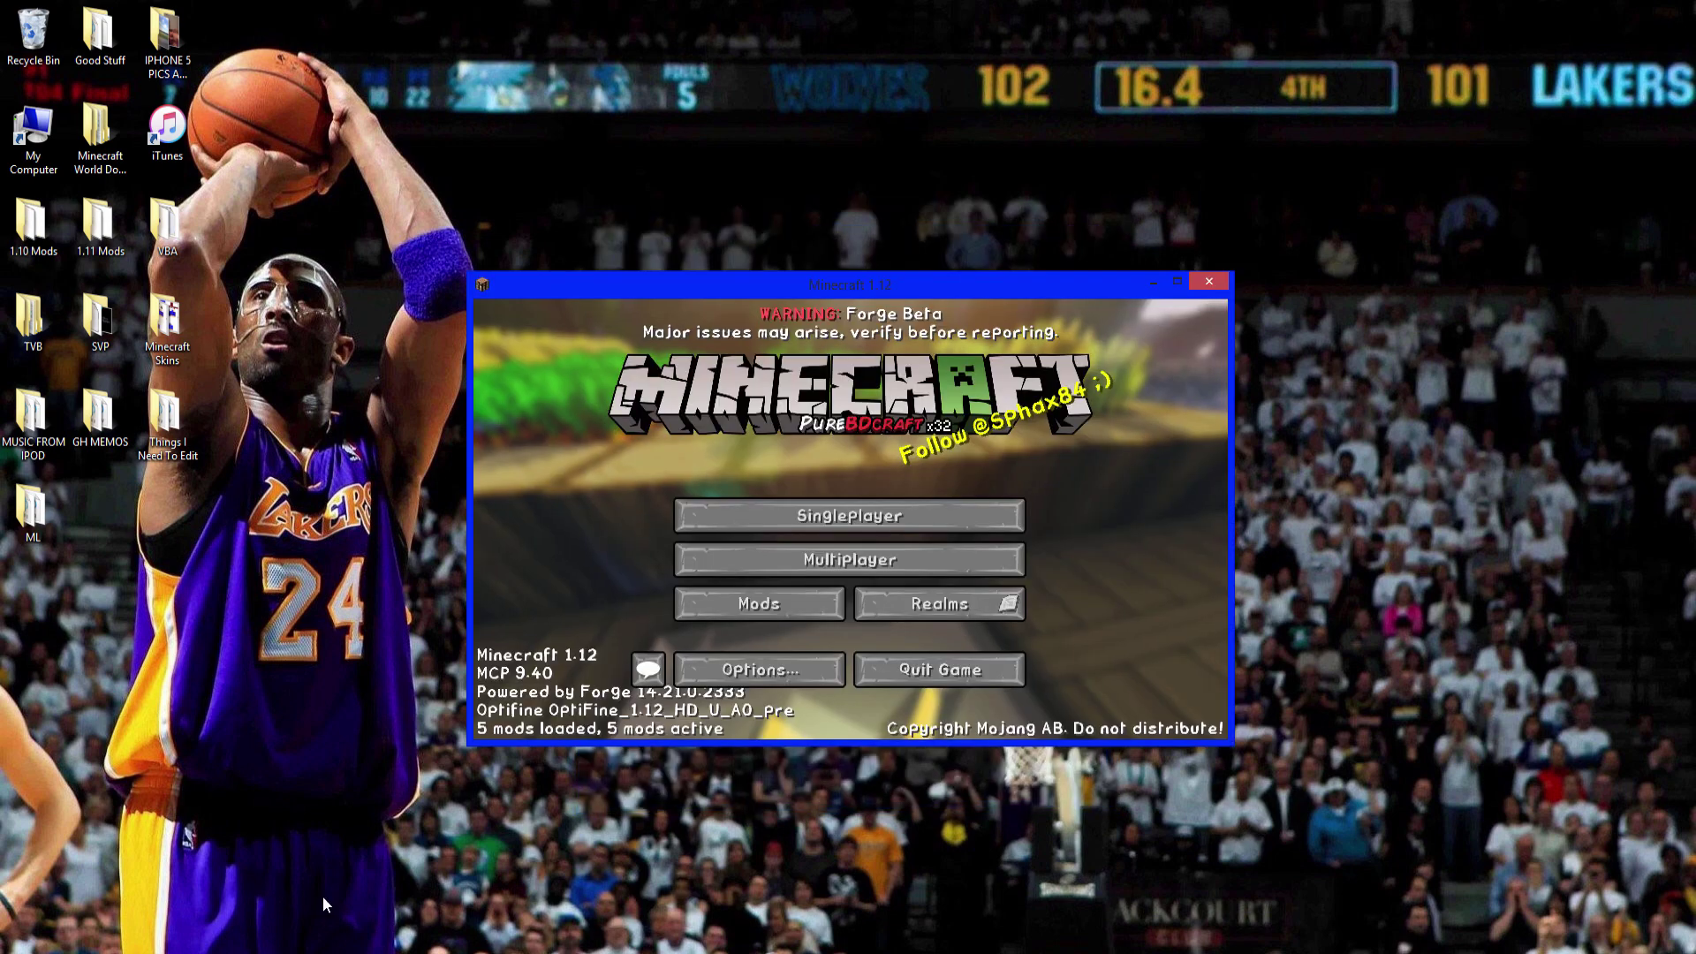
View the details of Xaero's Minimap in the game's mod list and return to the title screen
left_click(779, 594)
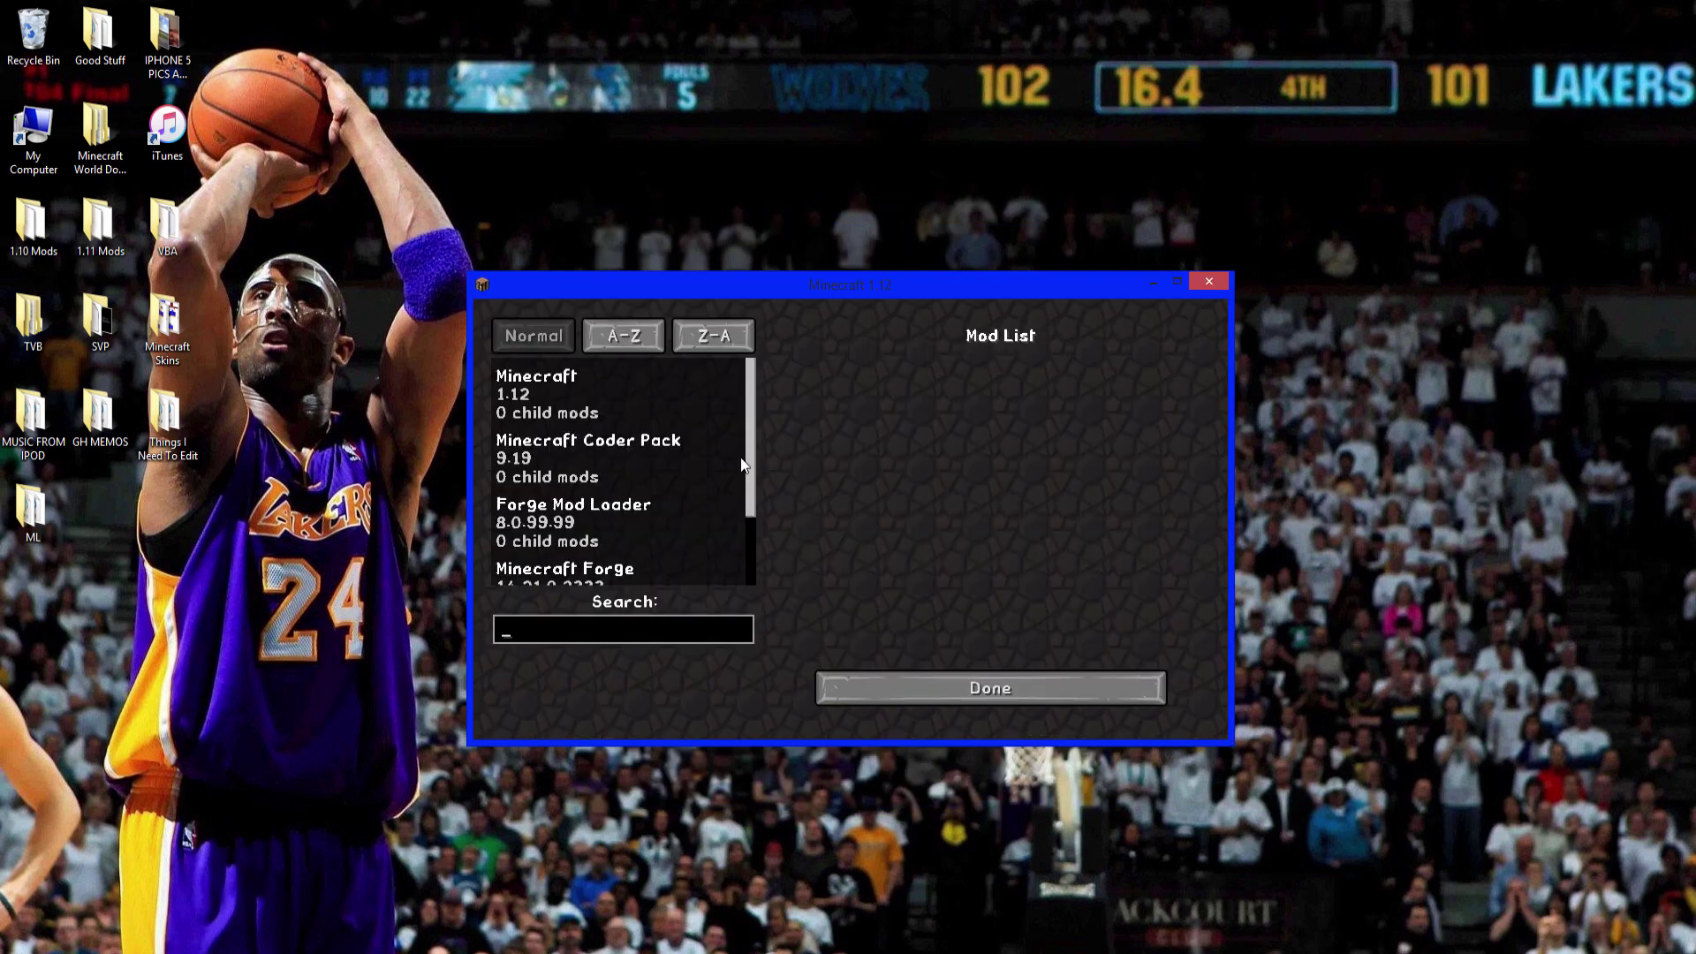
scroll(747, 509, "down", 3)
left_click(565, 548)
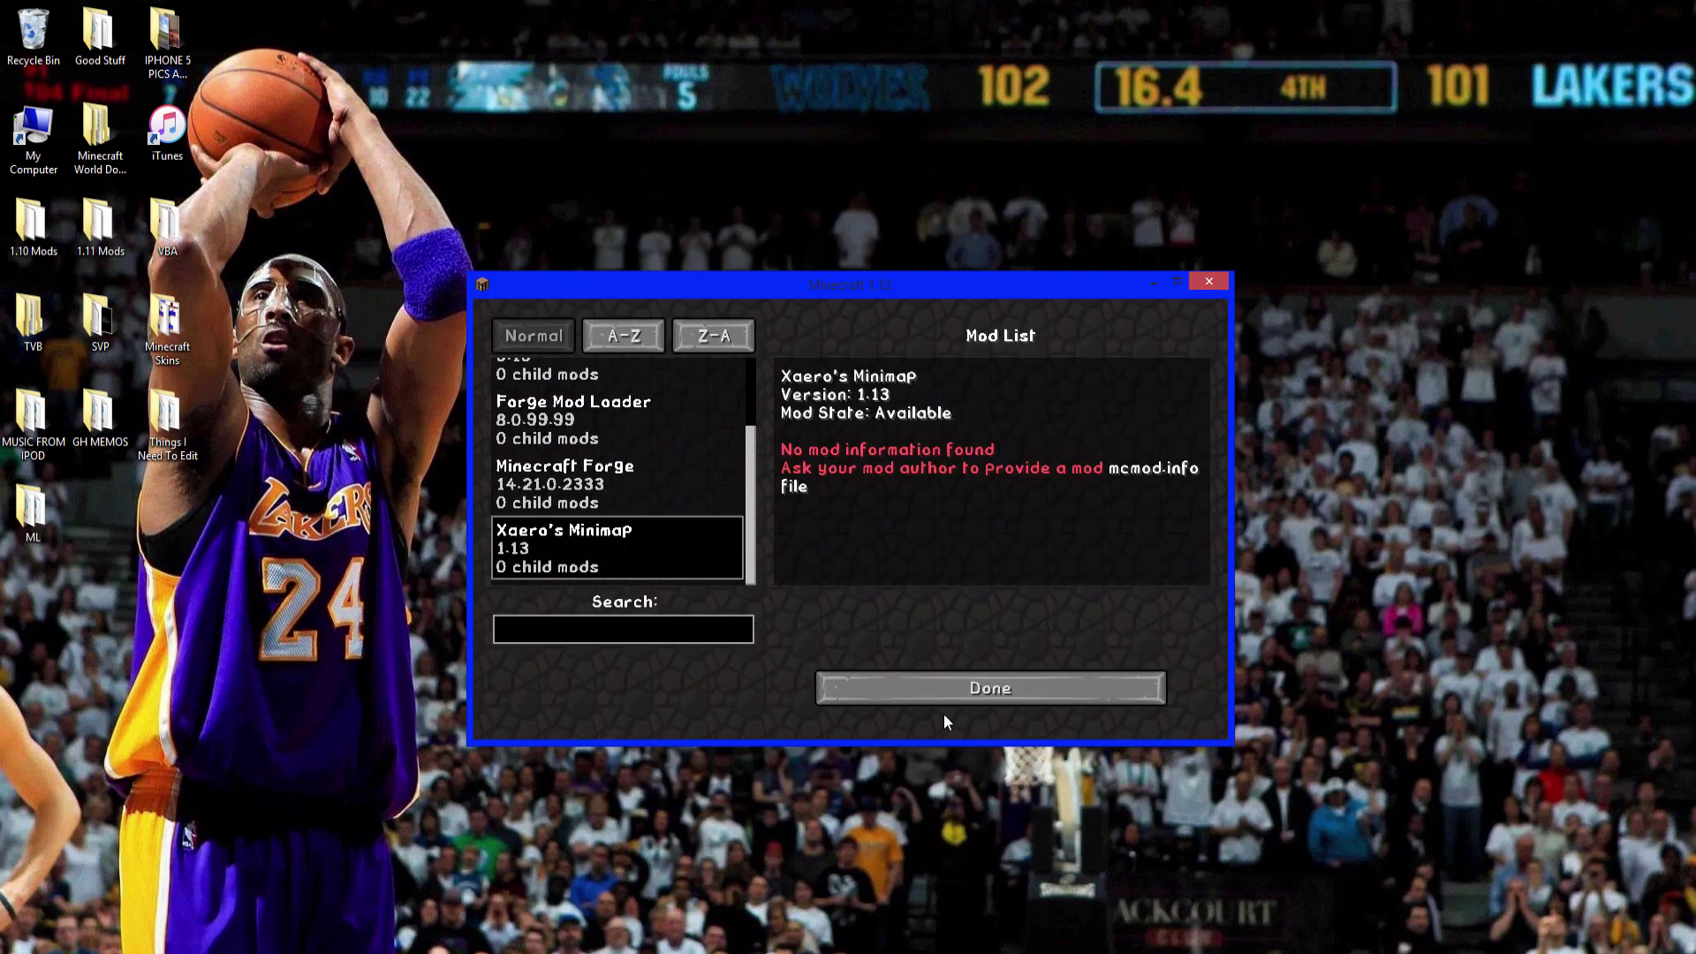
left_click(990, 698)
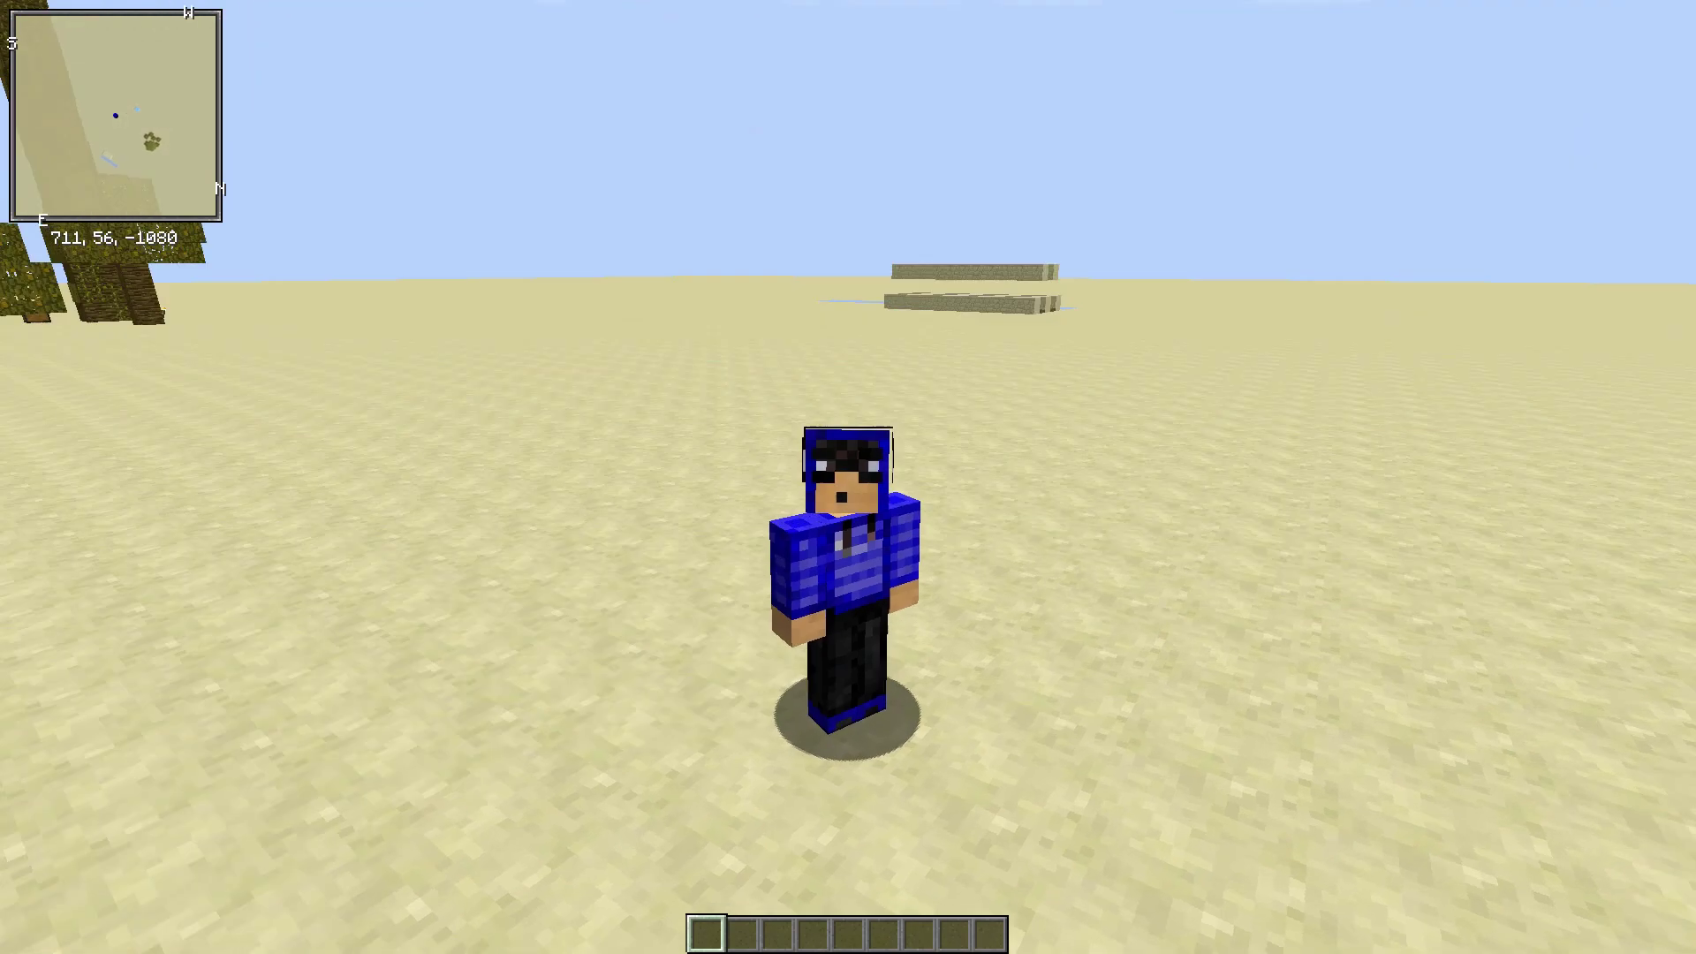
Open the Minimap Settings inside the world, view the waypoints list, and return to the settings
key("Escape")
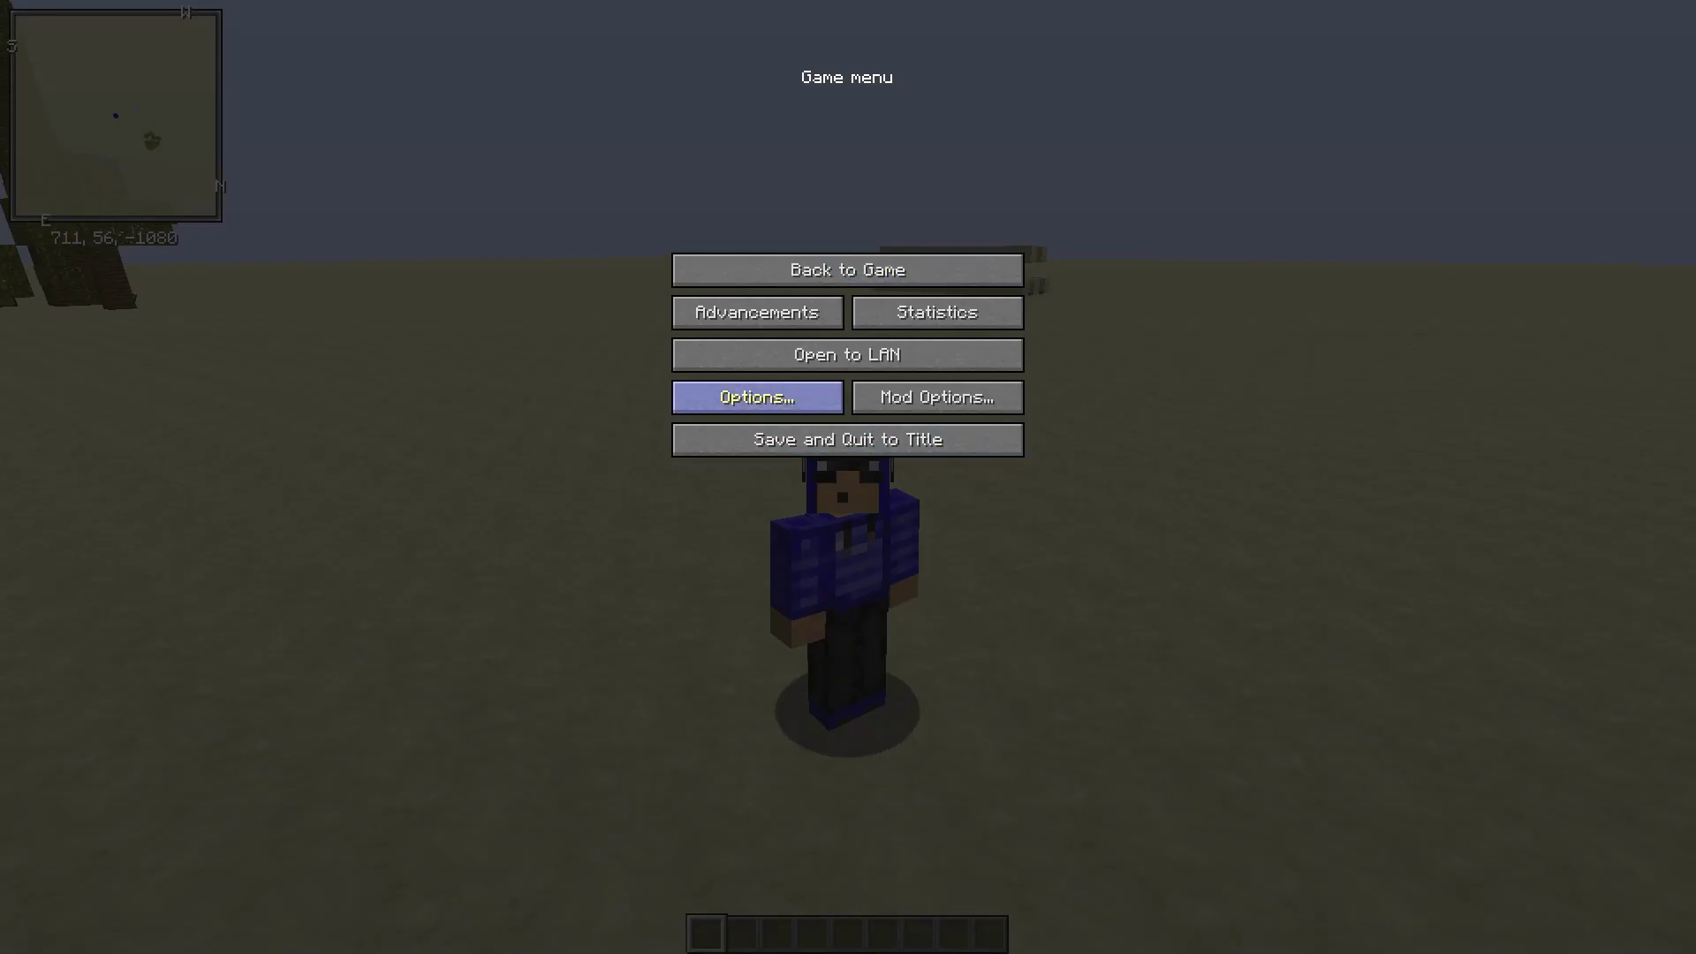
left_click(756, 390)
key("Escape")
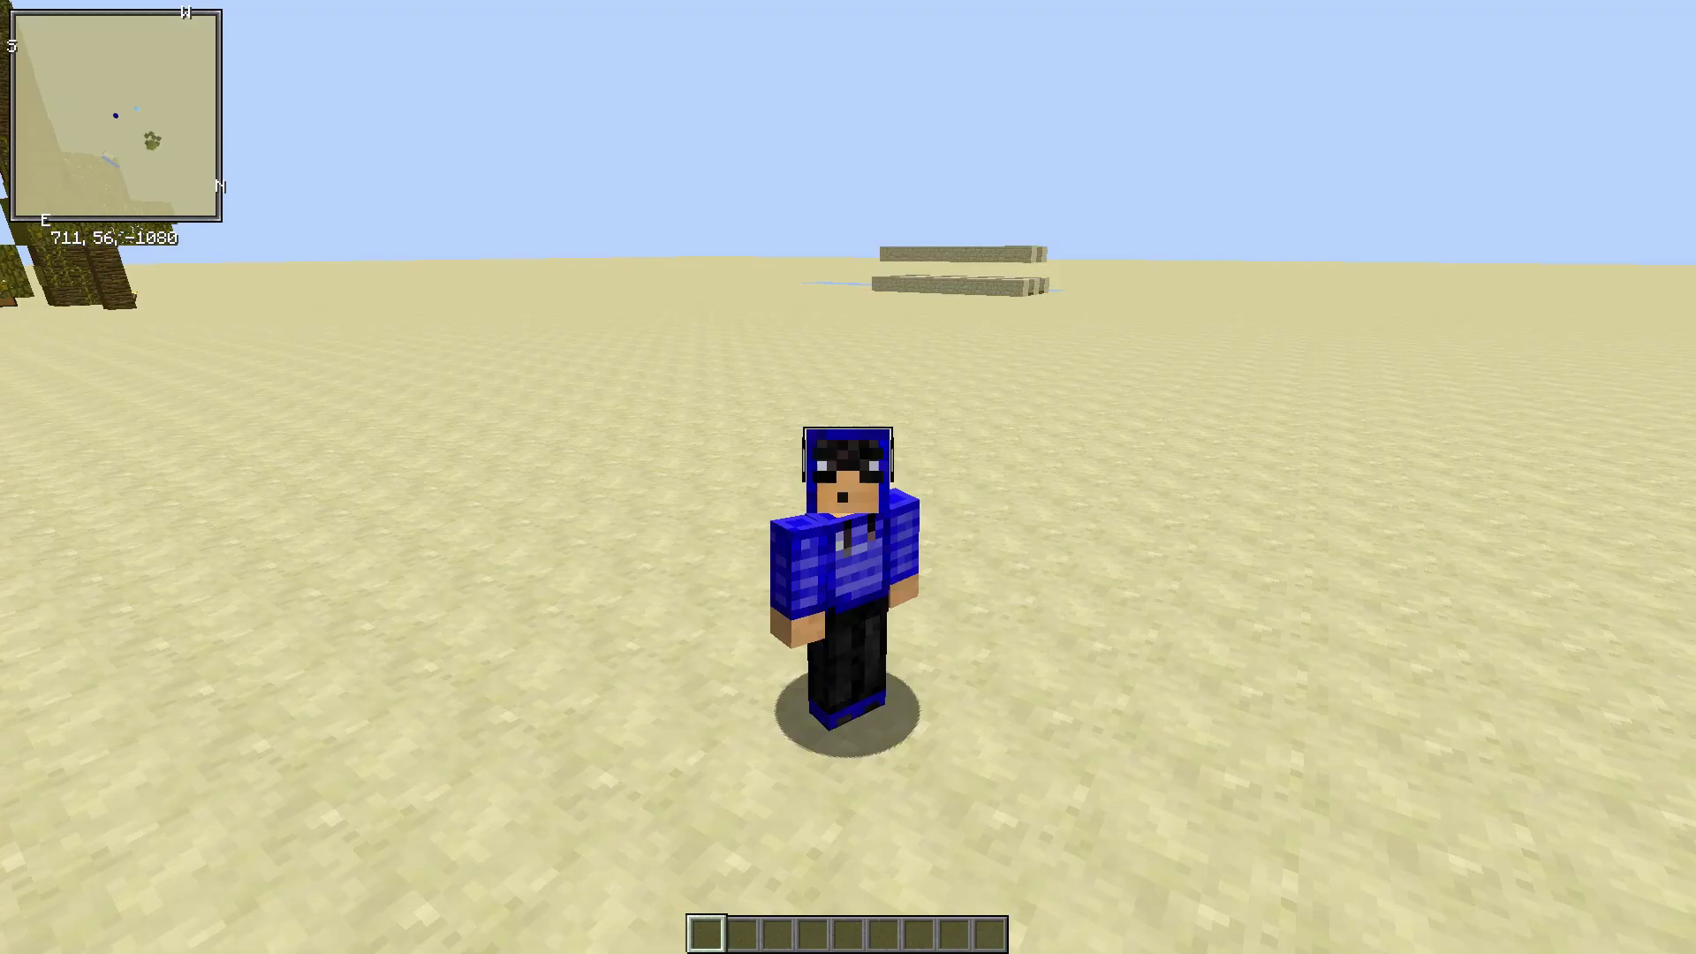
key("y")
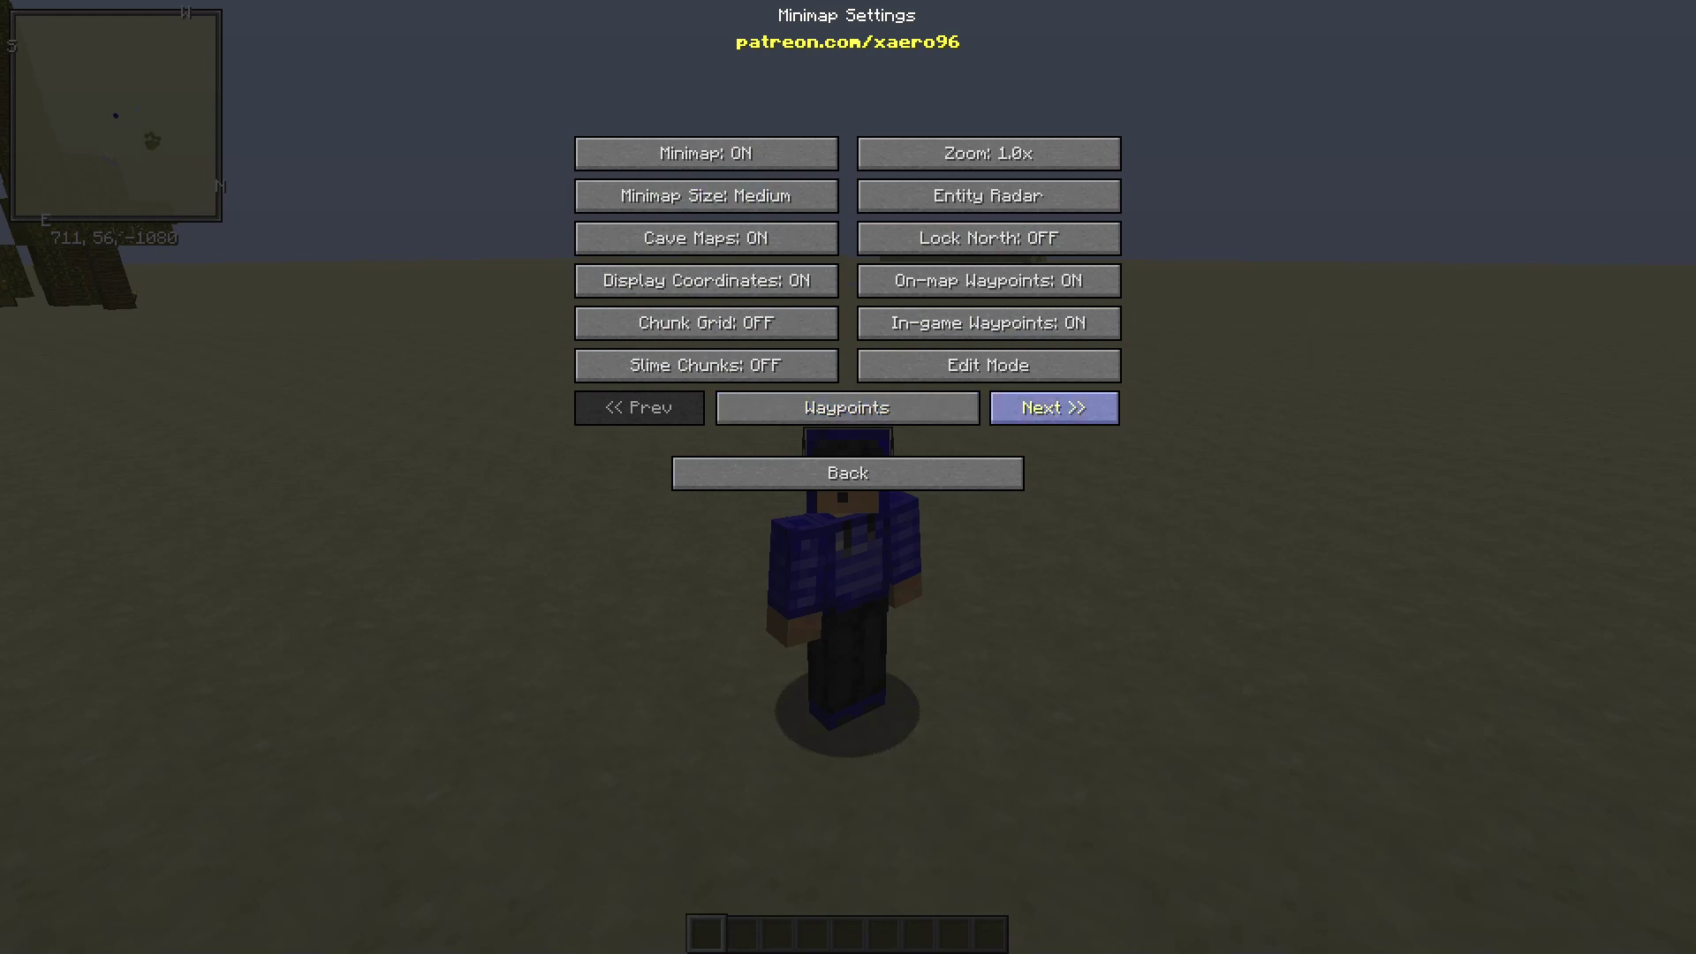
left_click(847, 407)
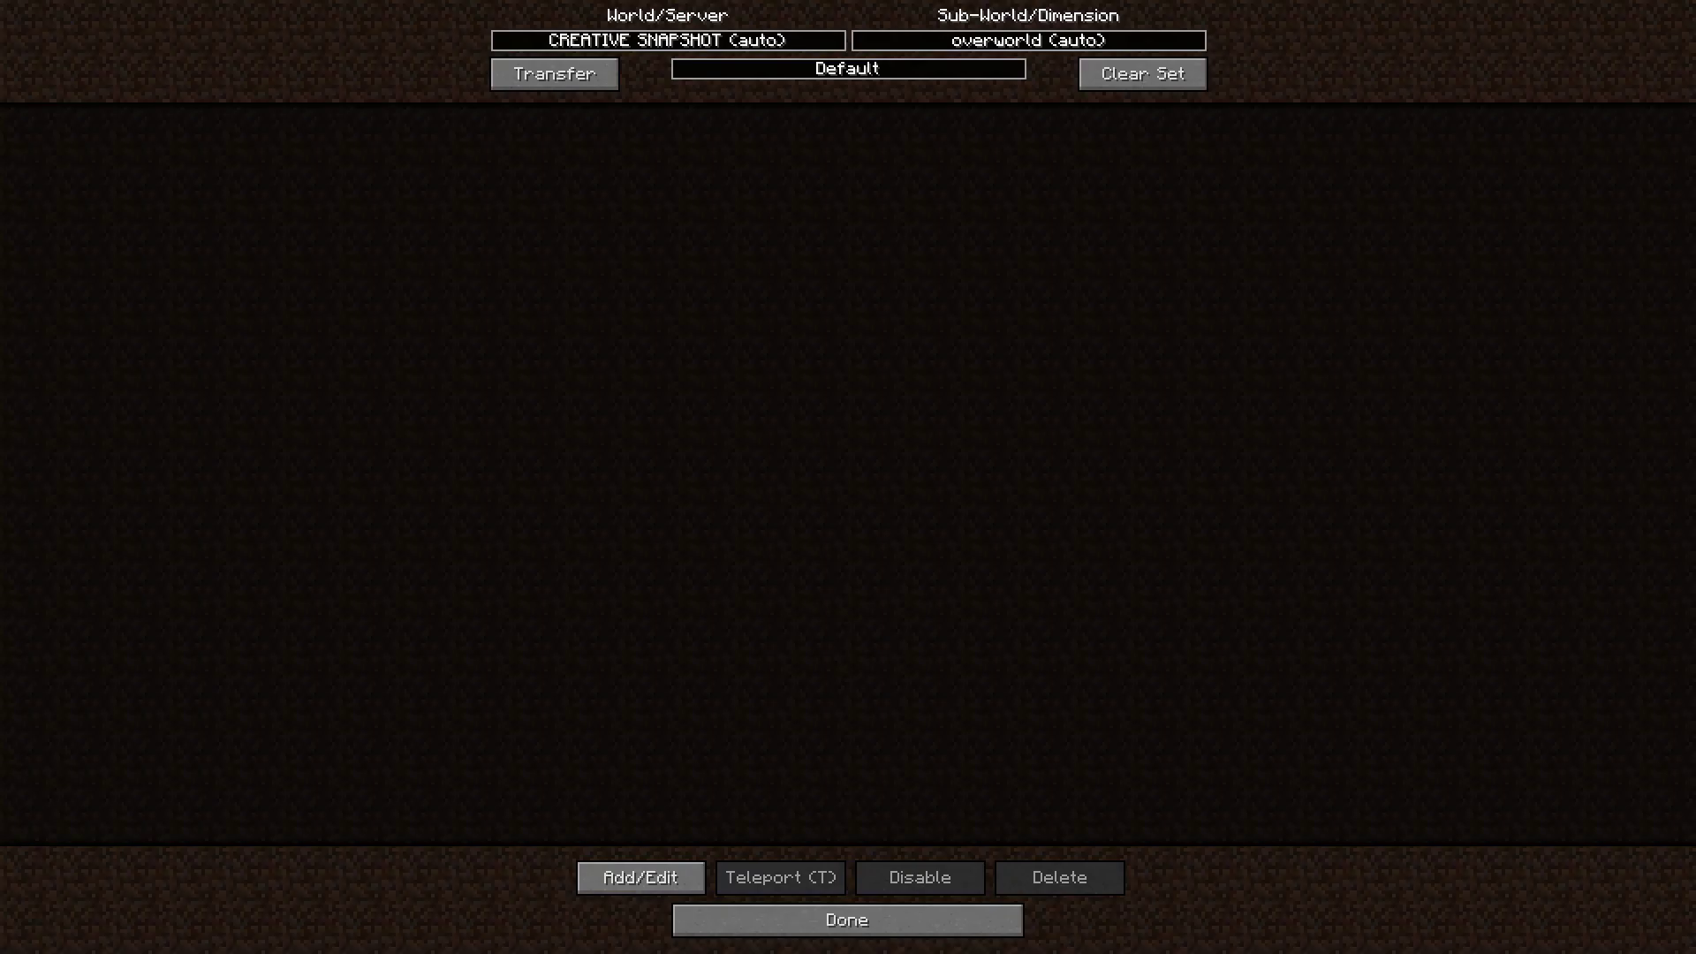
left_click(848, 917)
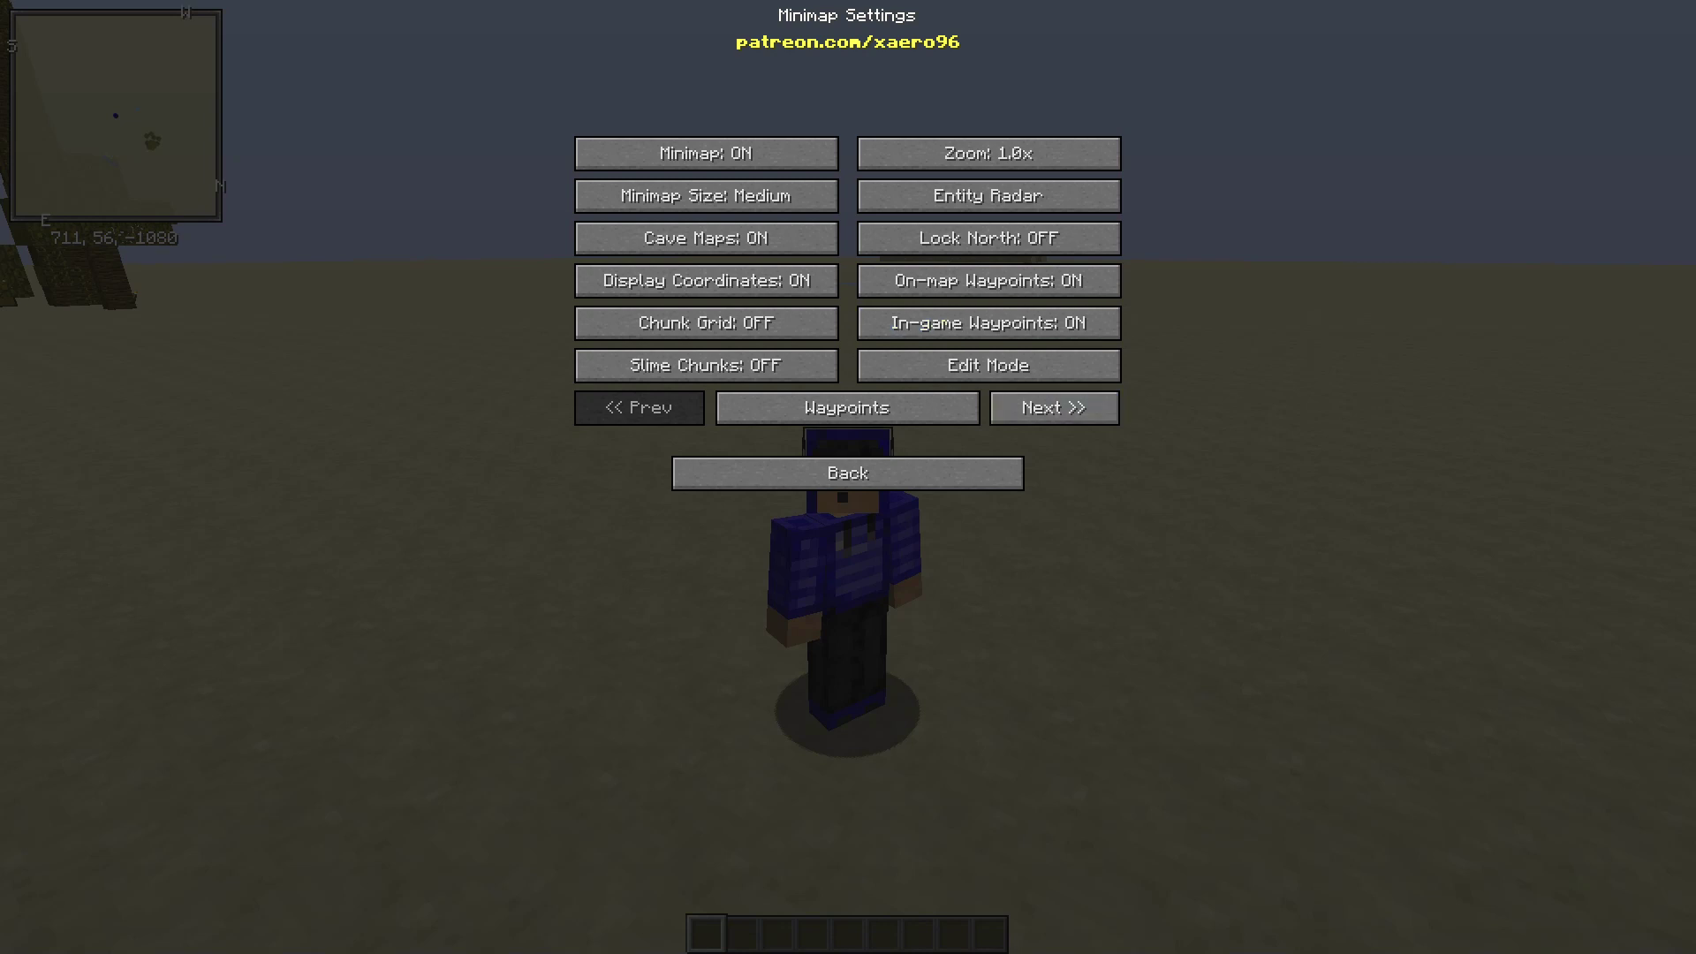
Examine the further Minimap Settings pages and the Entity Radar options, leaving the radar without applying changes
left_click(1054, 407)
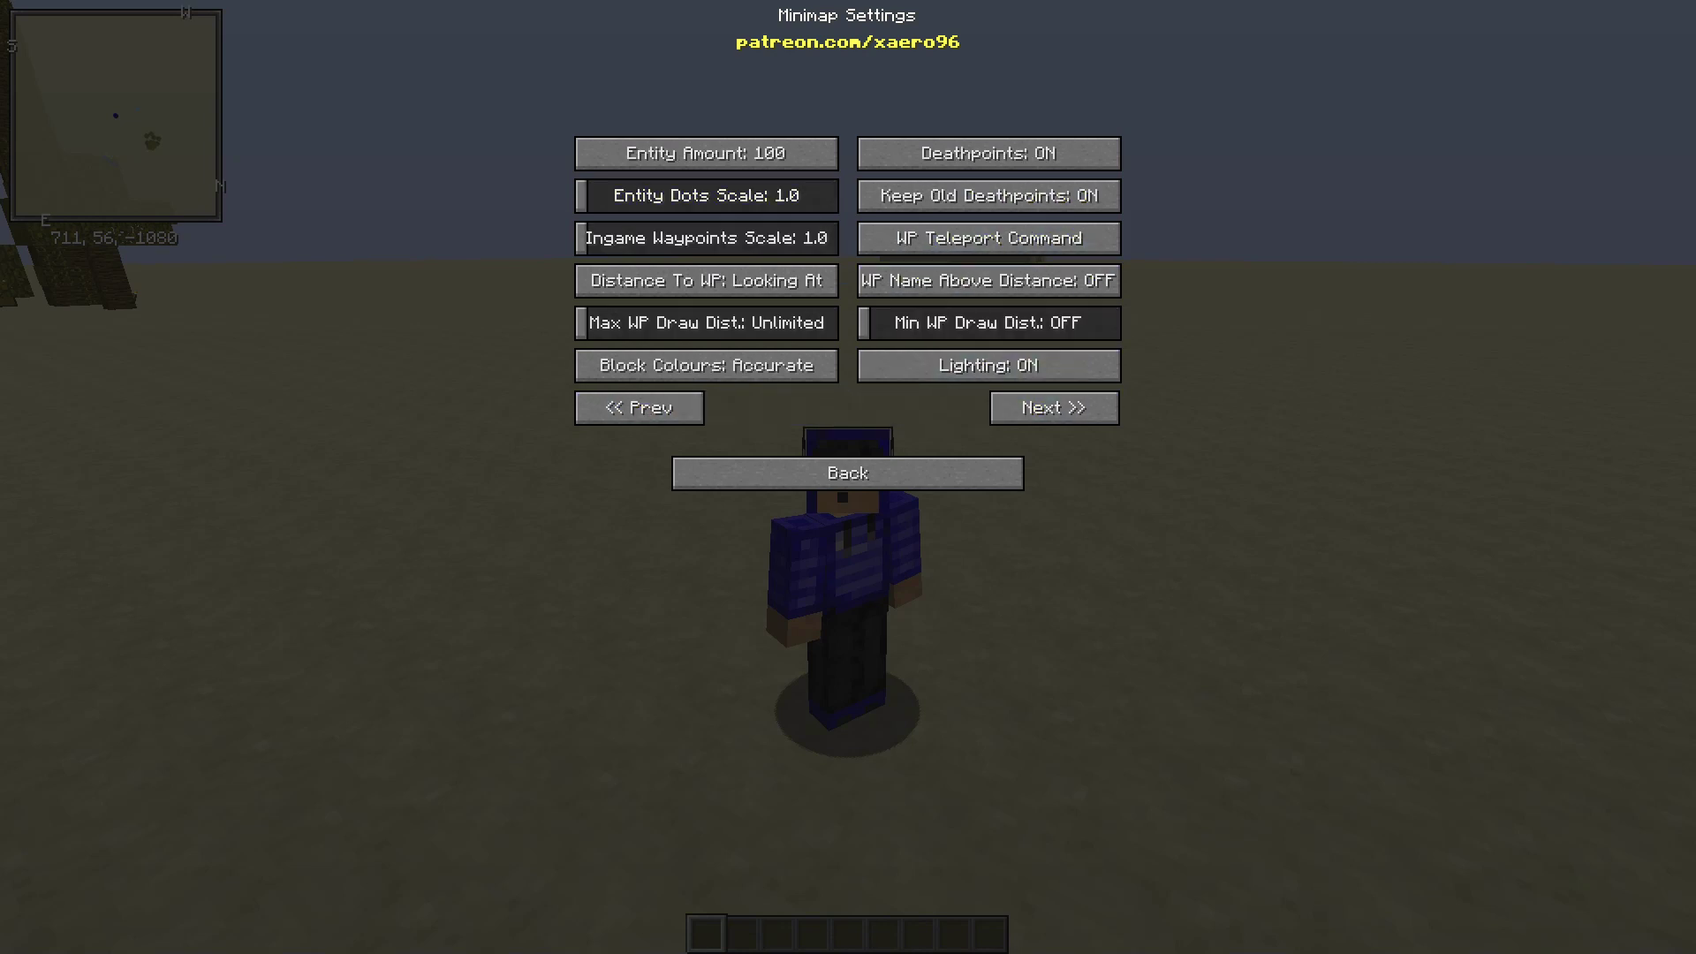
left_click(638, 407)
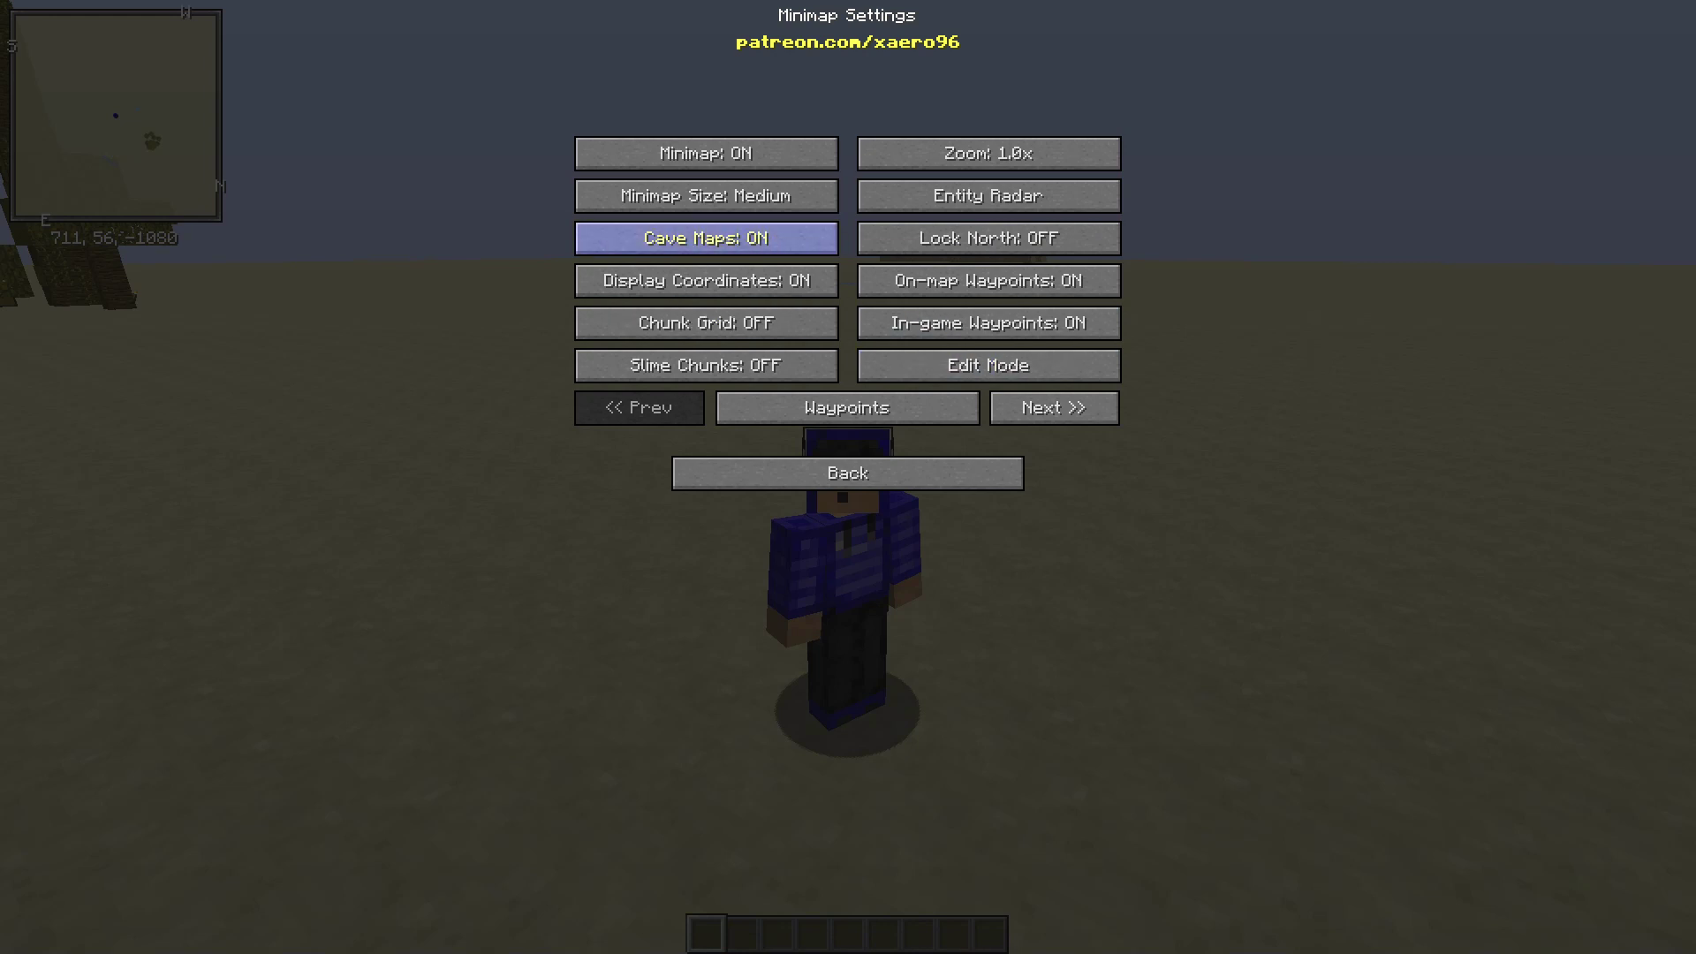
left_click(988, 195)
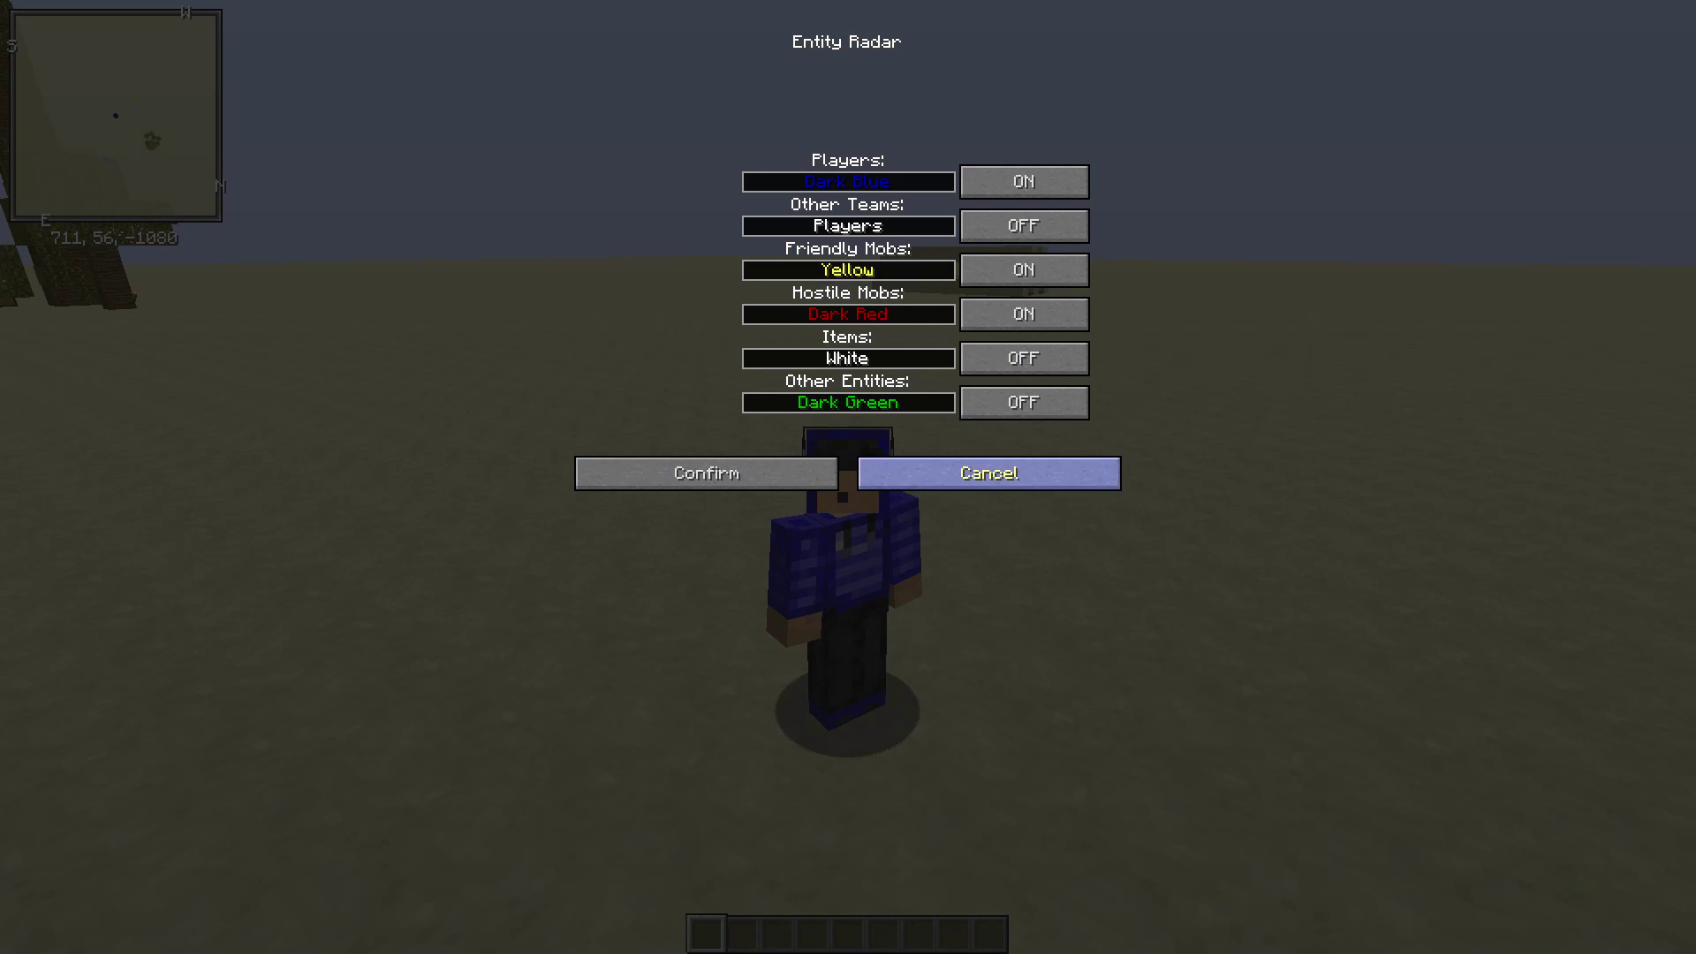
left_click(990, 473)
left_click(1054, 407)
left_click(1054, 408)
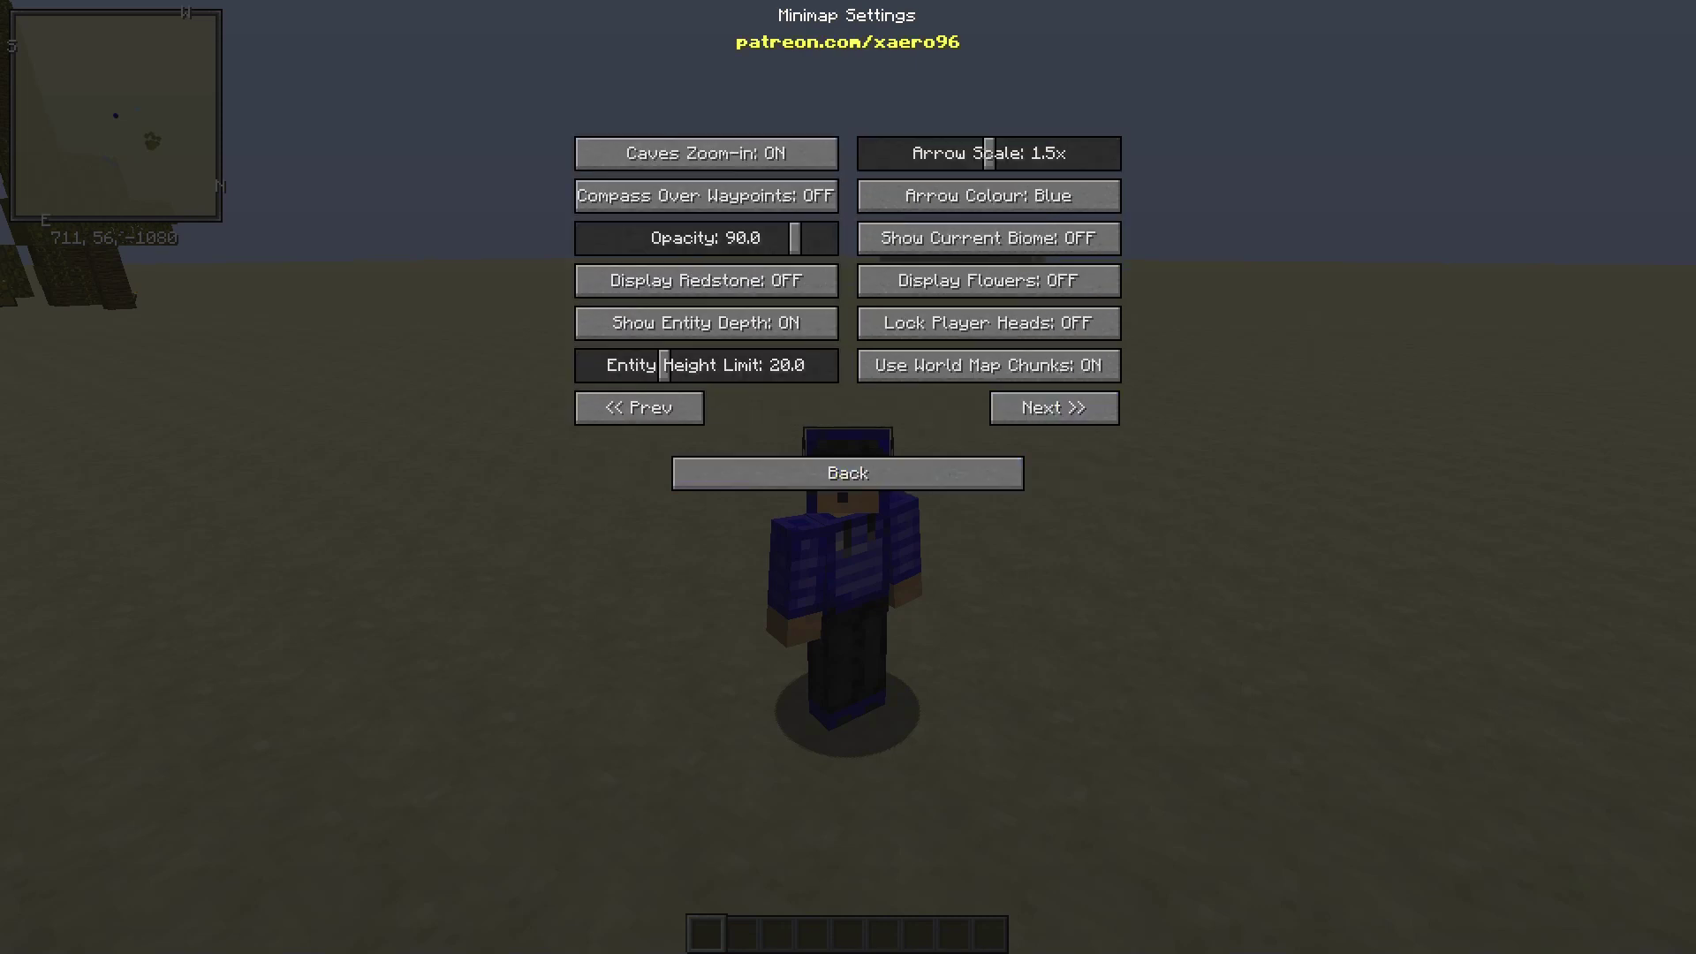